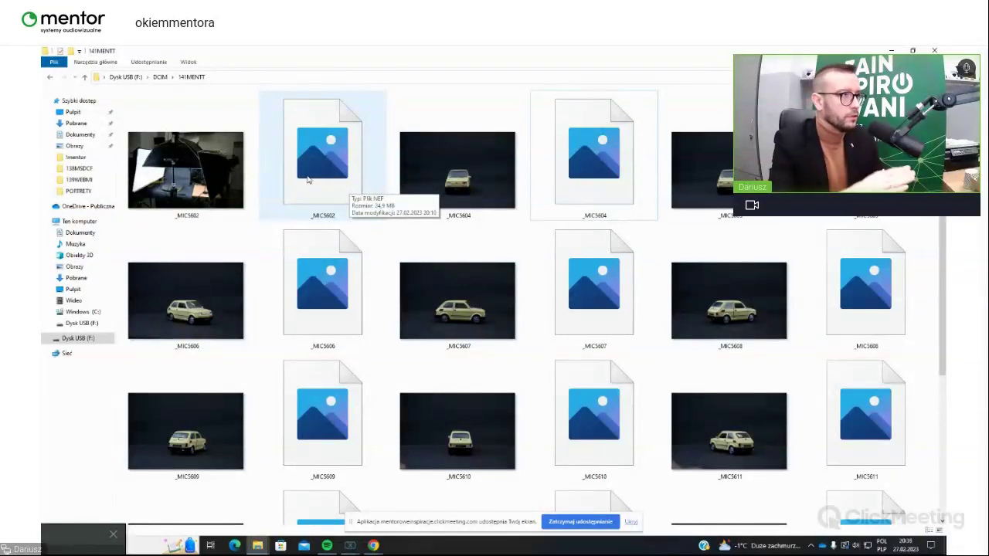
- Open the lighting setup photo _MIC5602.JPG, advance to _MIC5604.JPG and examine the toy car's front up close
double_click(210, 186)
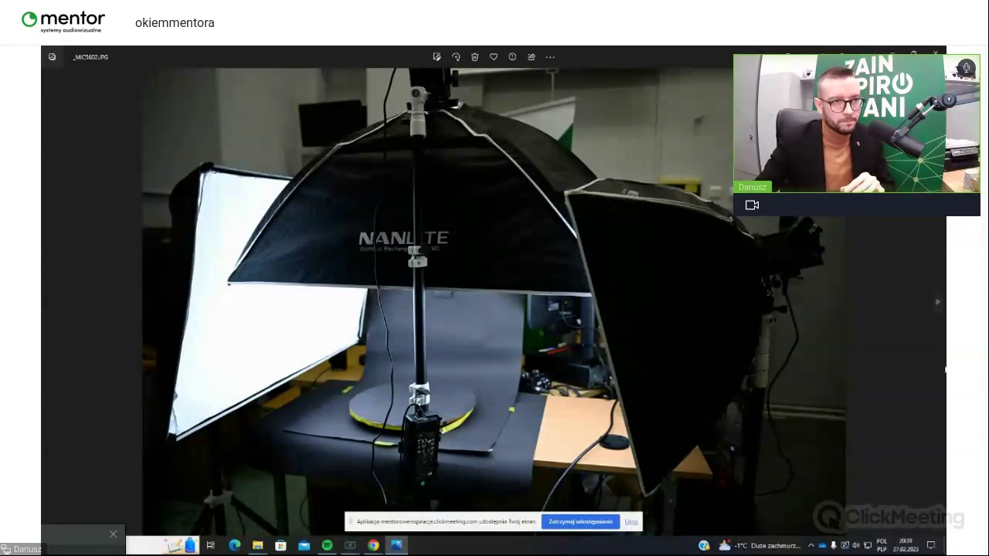
click(936, 304)
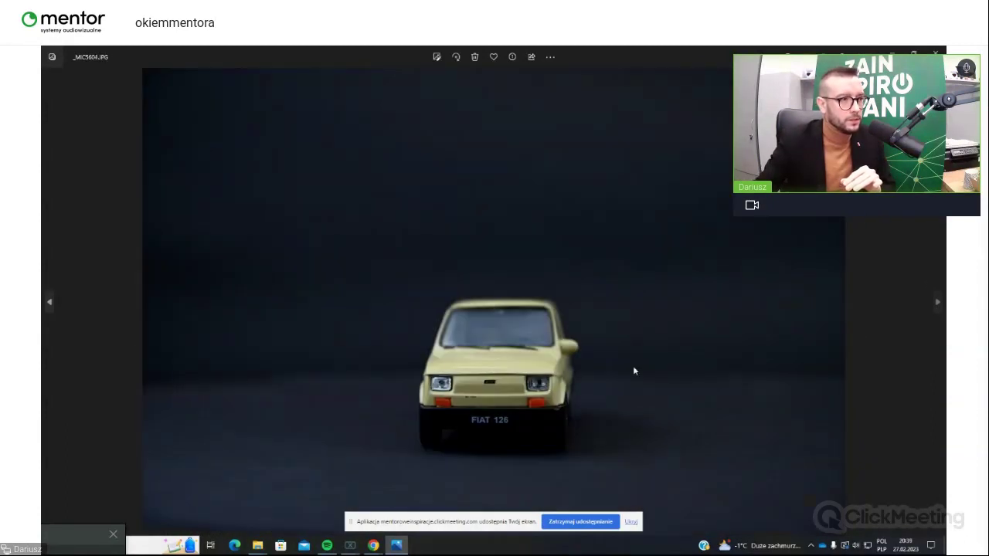
scroll(498, 399, up, 3)
scroll(498, 398, up, 3)
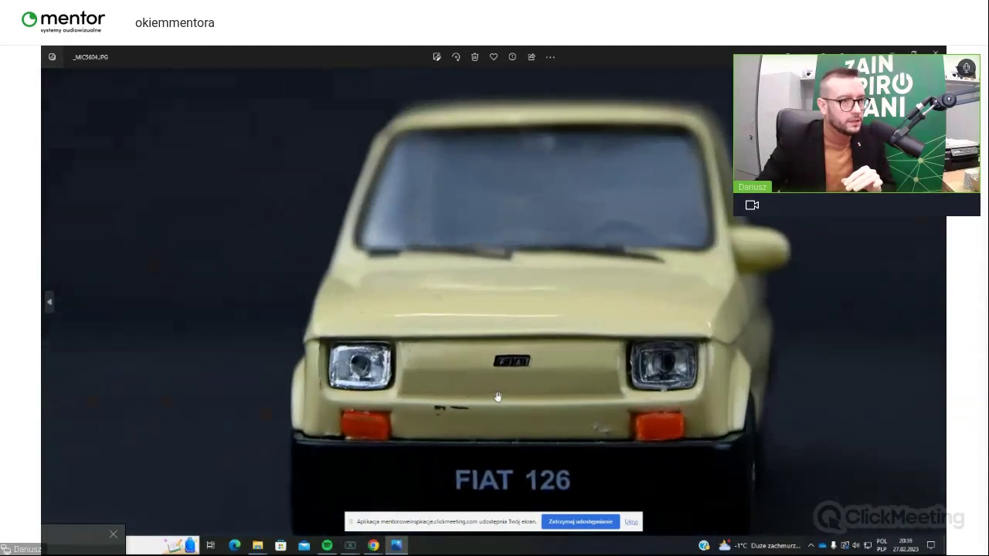
drag(600, 379, 541, 295)
scroll(456, 338, up, 3)
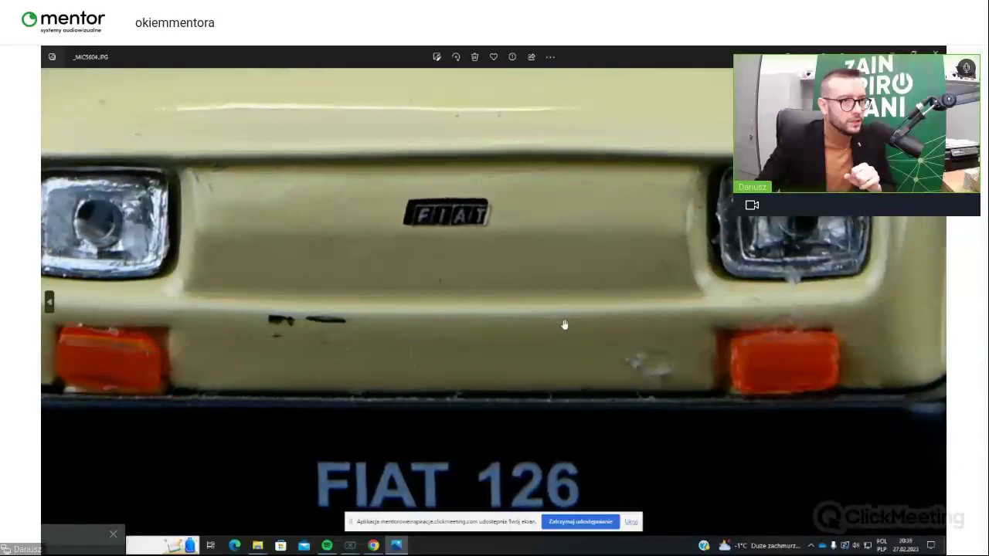
drag(564, 325, 511, 360)
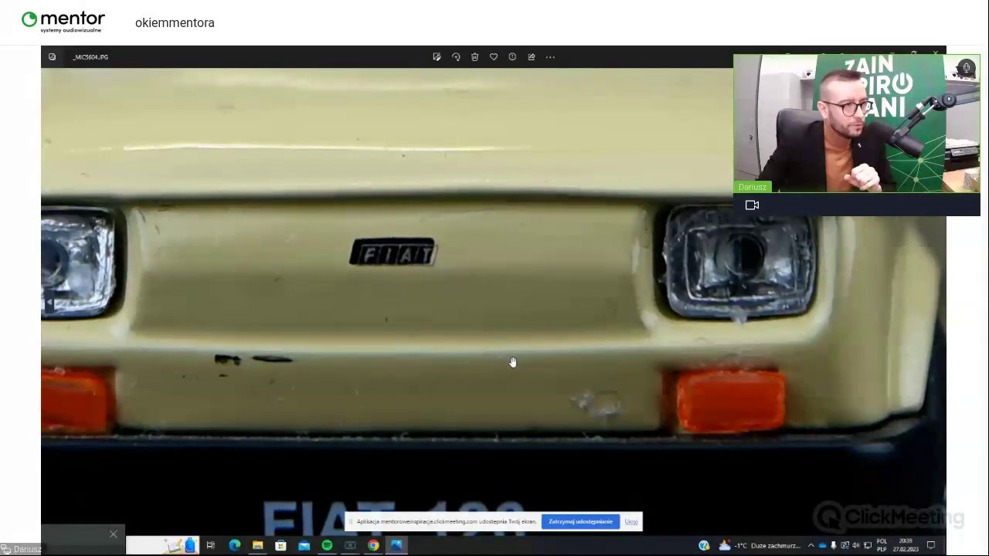
drag(619, 377, 570, 399)
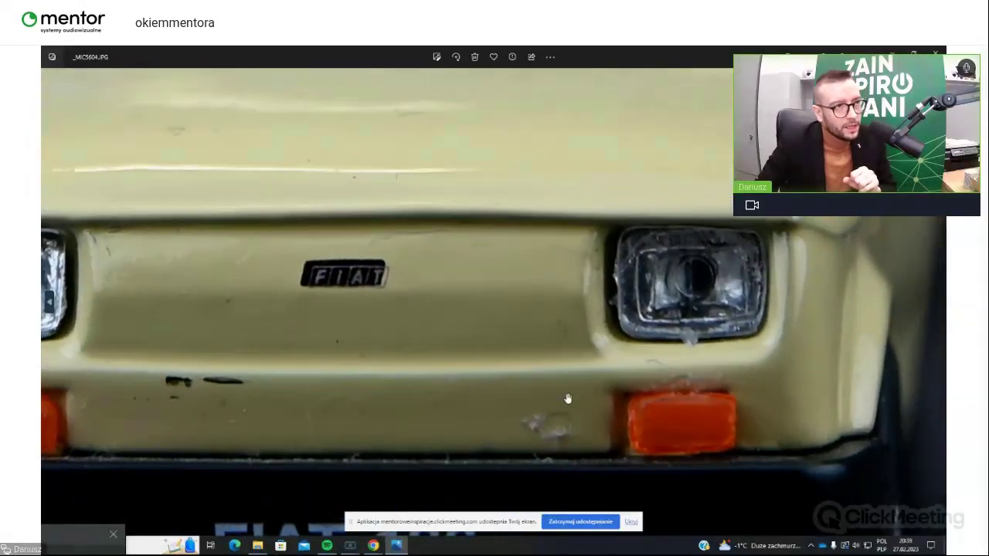
drag(245, 300, 380, 347)
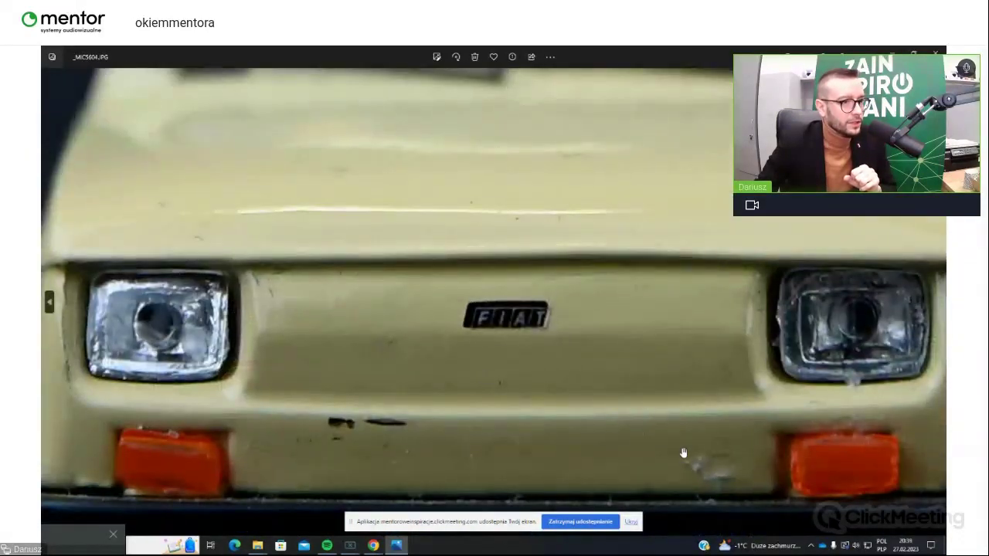
scroll(687, 440, down, 5)
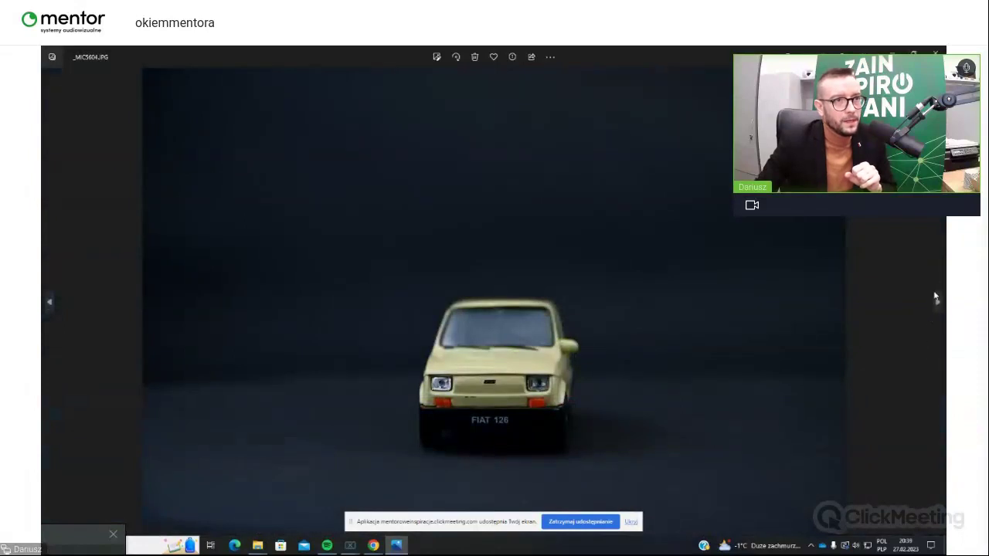
- Advance to _MIC5606.JPG and examine the car's headlights, front bumper and wheel up close
click(935, 300)
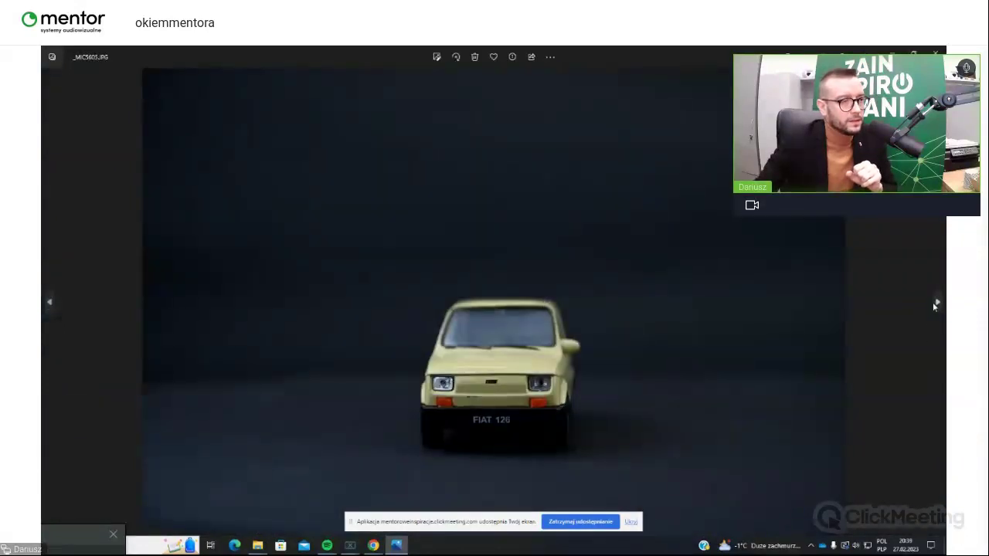
click(935, 303)
scroll(549, 377, up, 3)
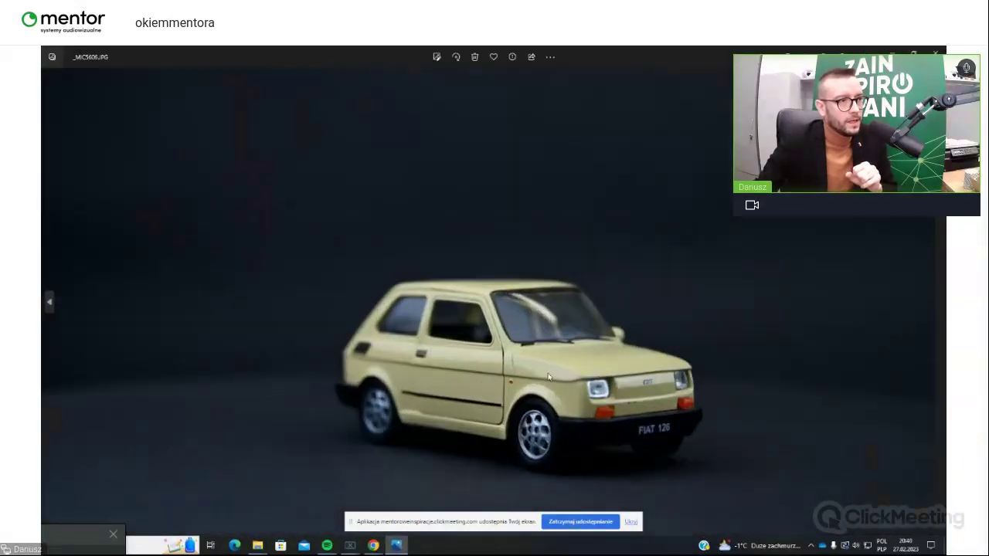
scroll(548, 377, up, 5)
drag(462, 383, 394, 337)
scroll(393, 337, up, 2)
scroll(393, 337, down, 2)
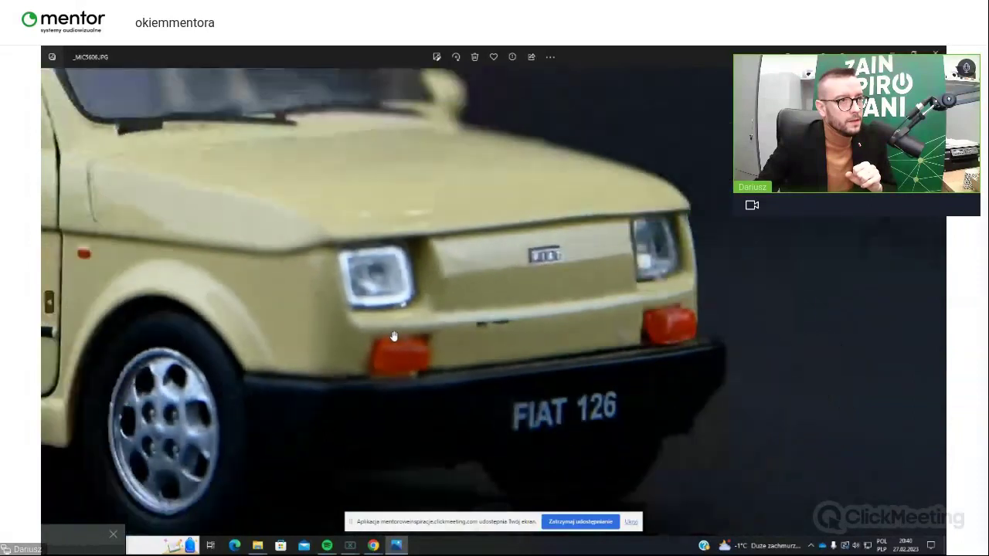
scroll(393, 337, down, 6)
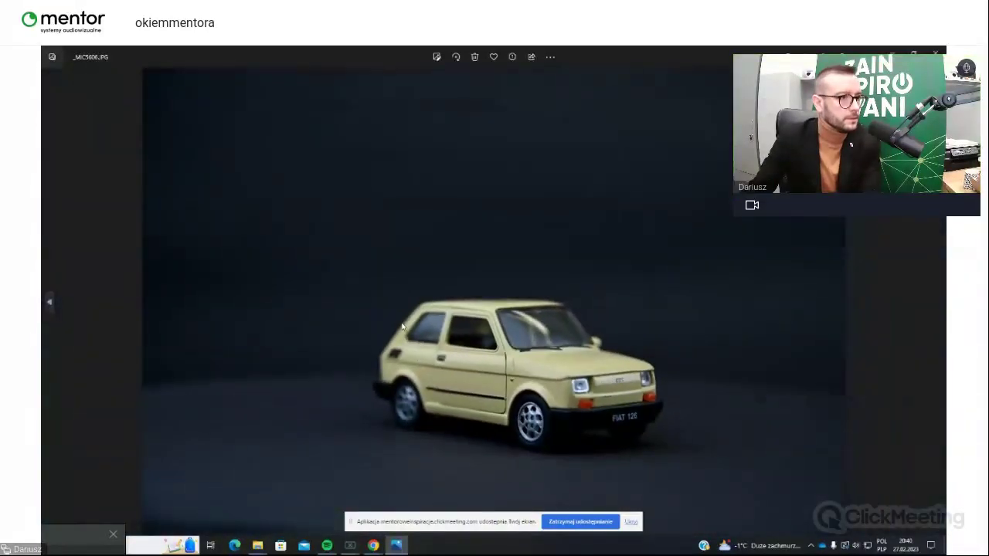
- Show _MIC5607.JPG and examine the car's door and side profile up close
key(Right)
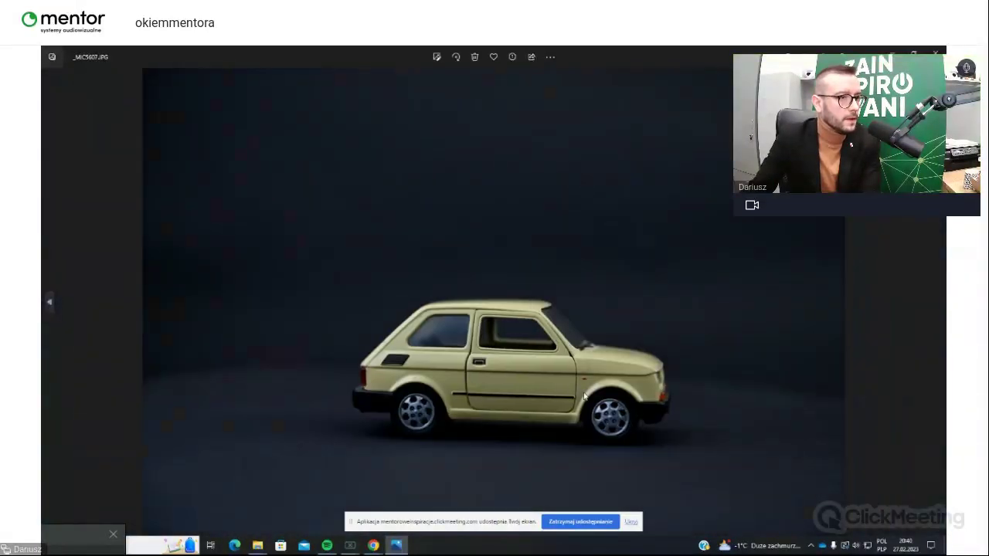
scroll(574, 395, up, 1)
scroll(574, 396, up, 5)
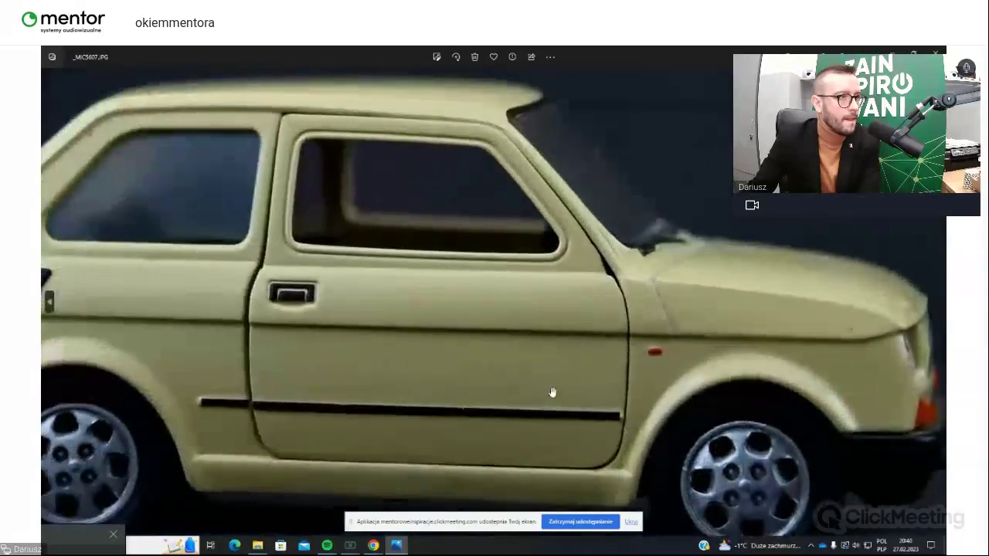
scroll(558, 392, down, 6)
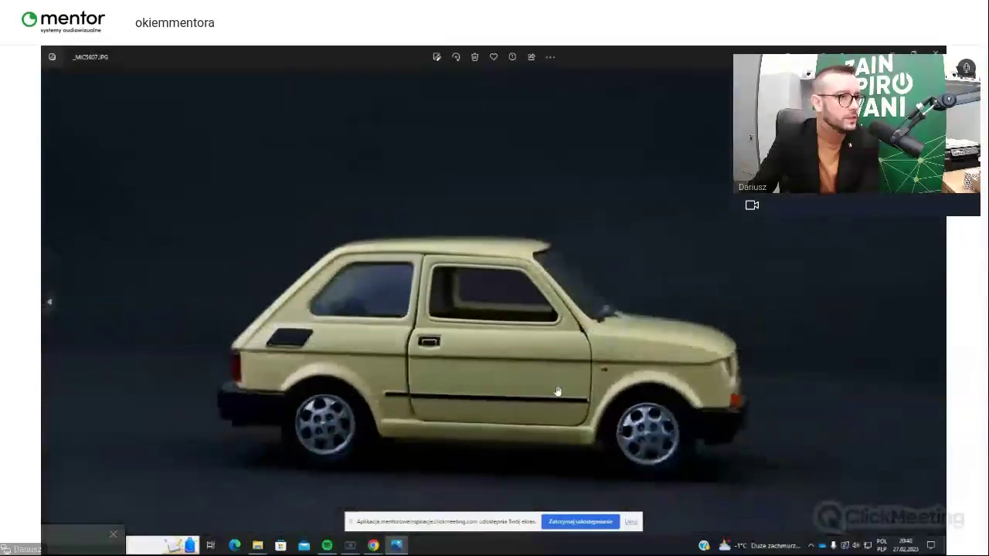
scroll(522, 384, down, 2)
- Advance to _MIC5609.JPG and examine the sharpness from the car's rear plate to its front wheel at several magnifications
key(Right)
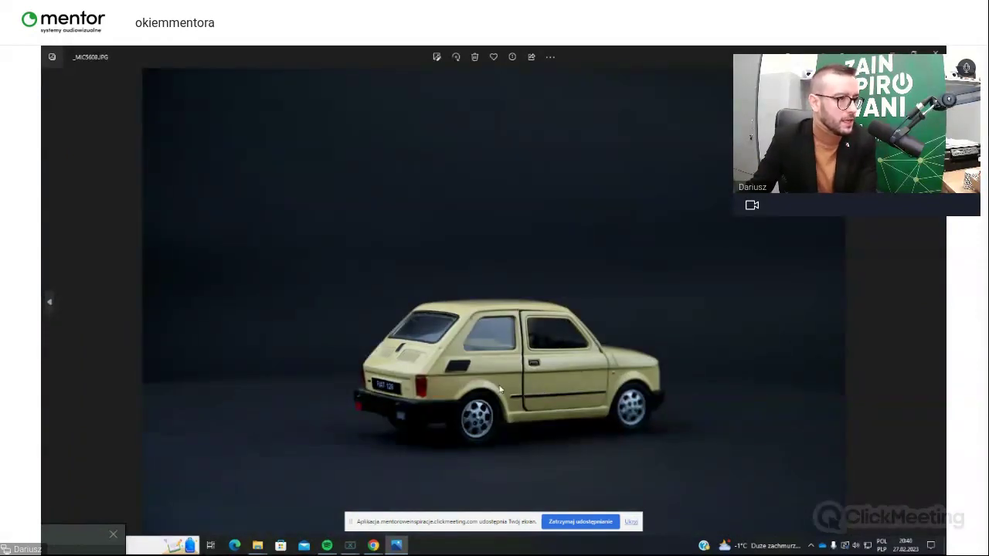
key(Right)
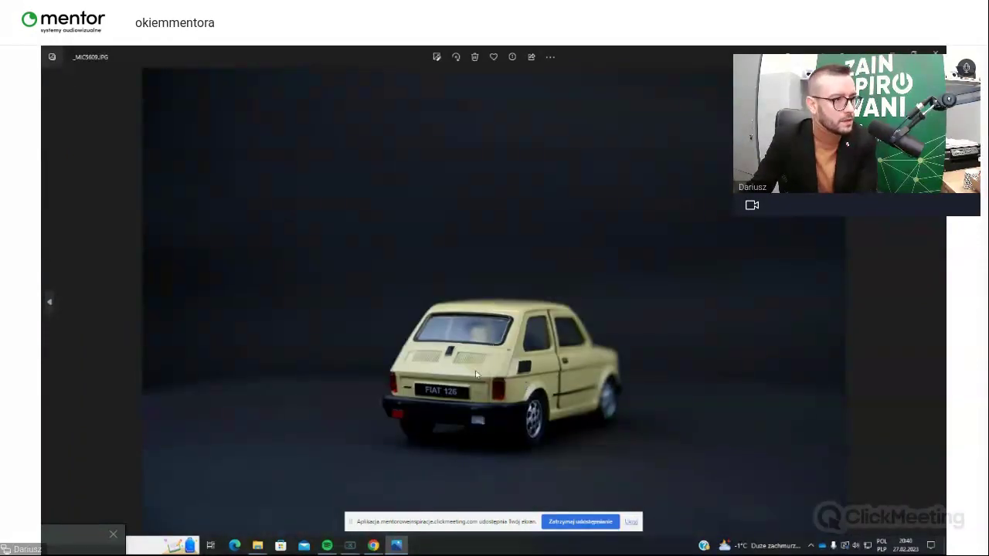
scroll(477, 376, up, 2)
scroll(477, 376, up, 4)
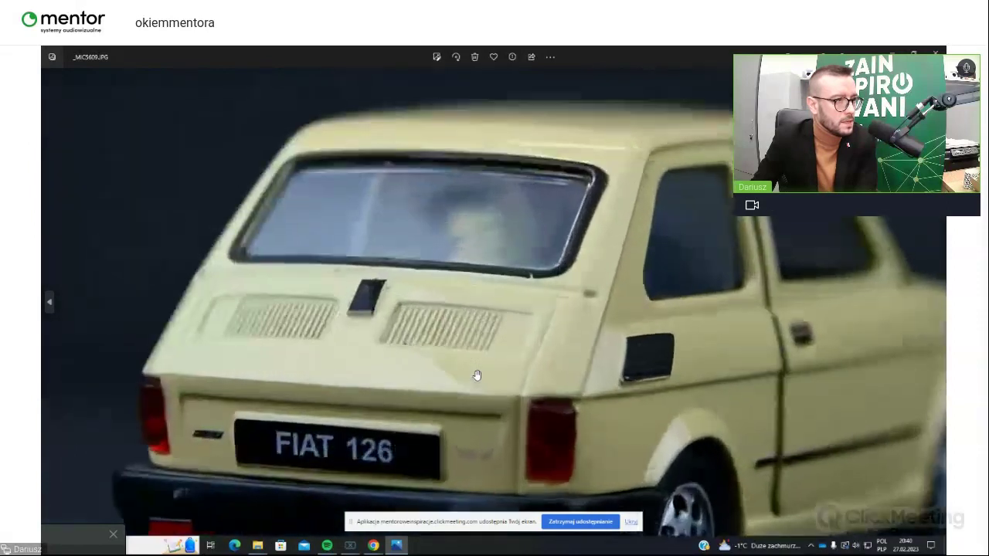
scroll(477, 375, down, 5)
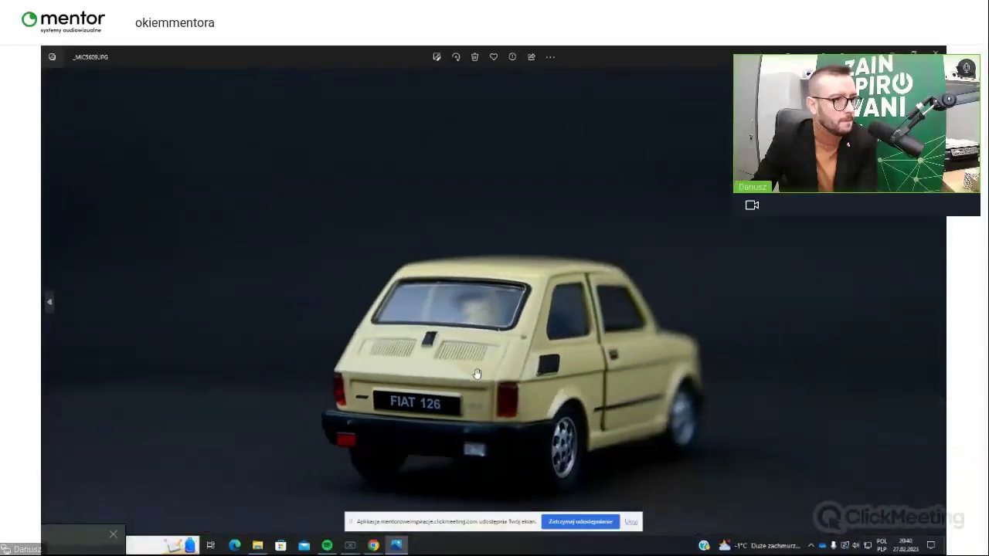
scroll(477, 375, down, 2)
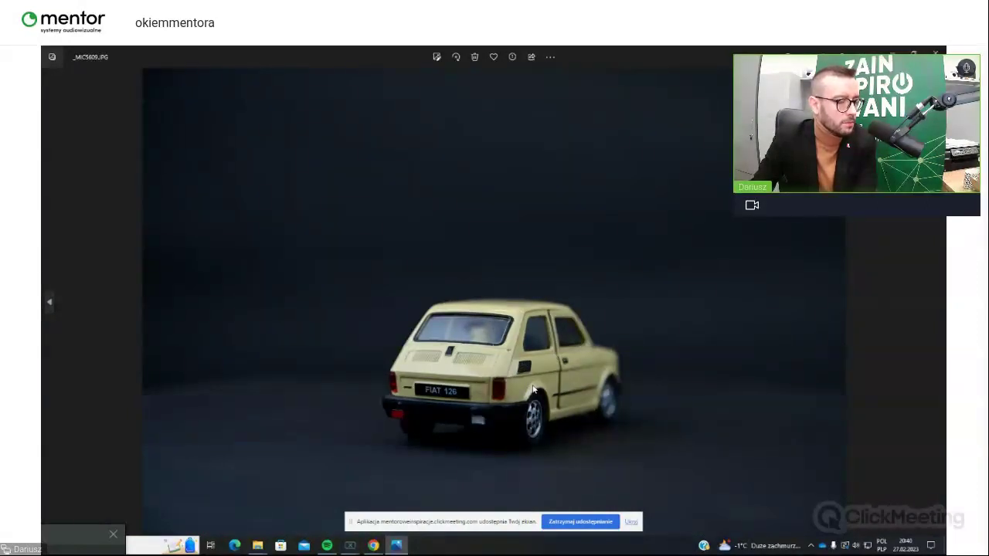
scroll(535, 390, up, 5)
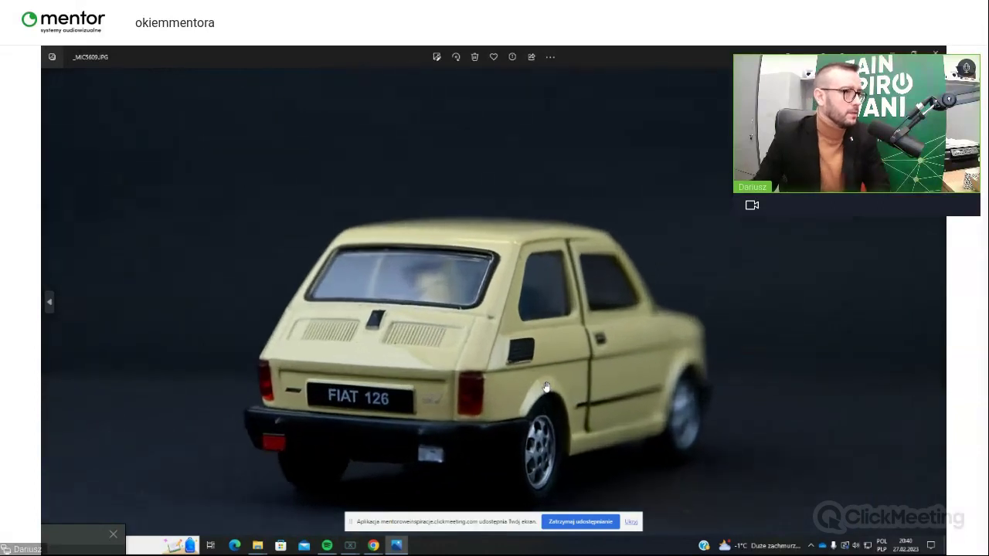
scroll(545, 387, up, 2)
scroll(571, 409, up, 2)
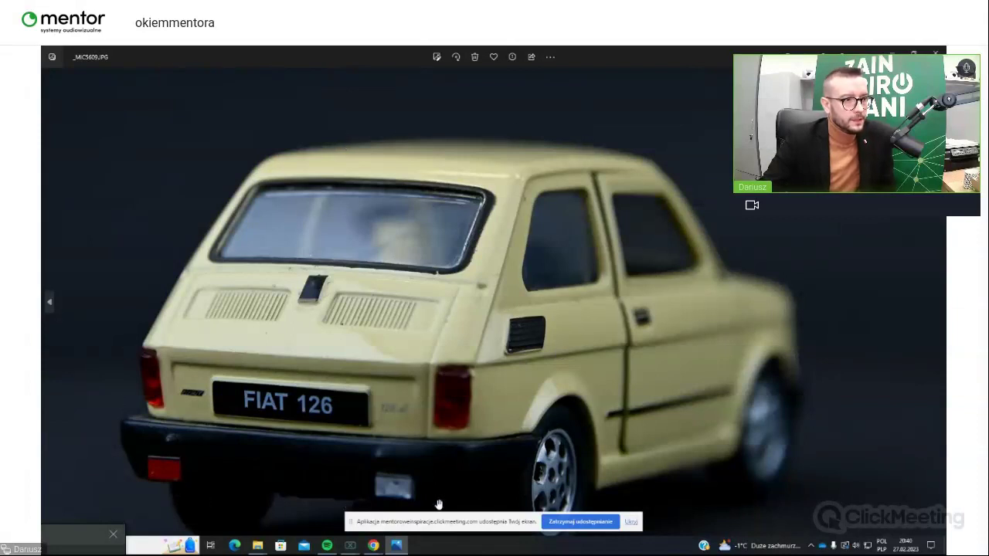
scroll(389, 354, down, 1)
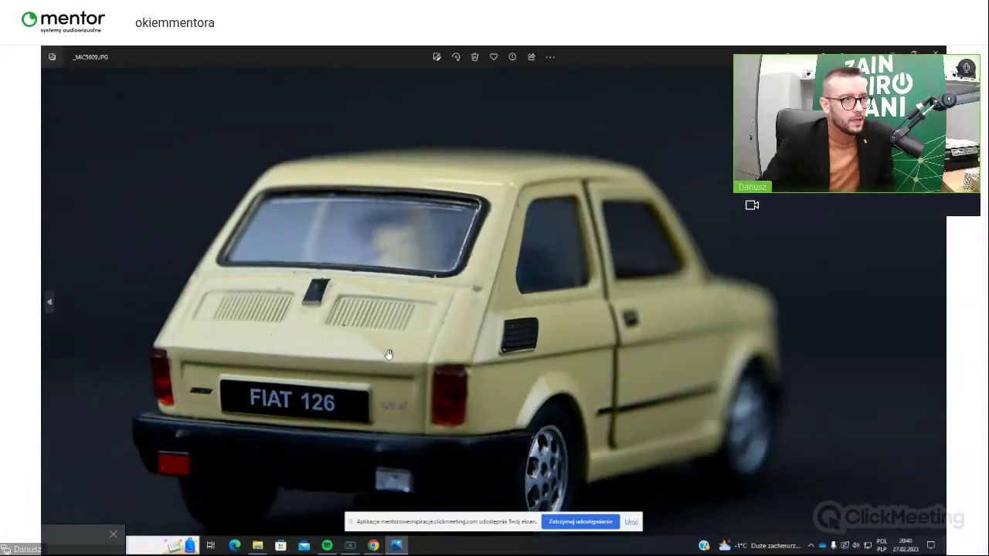
scroll(389, 354, down, 2)
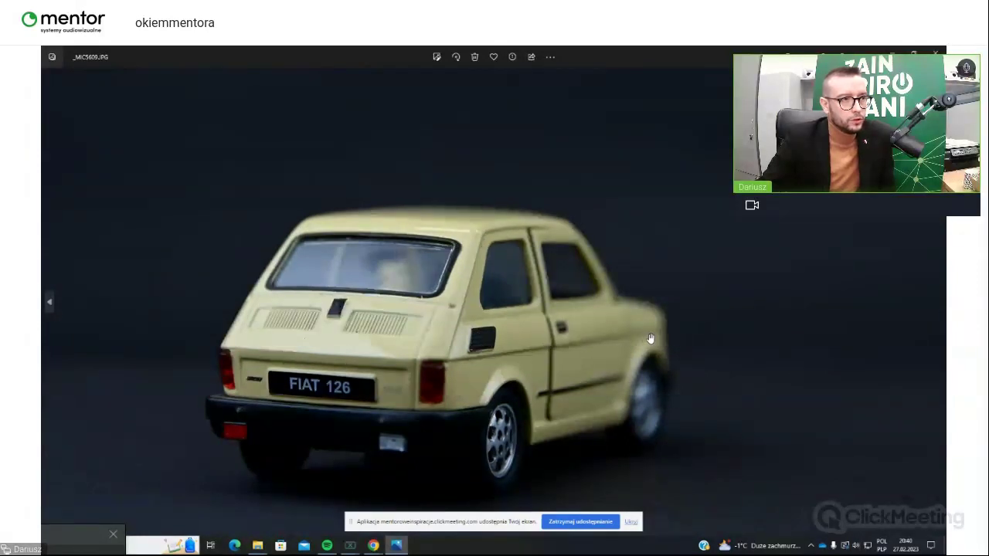
scroll(645, 343, down, 2)
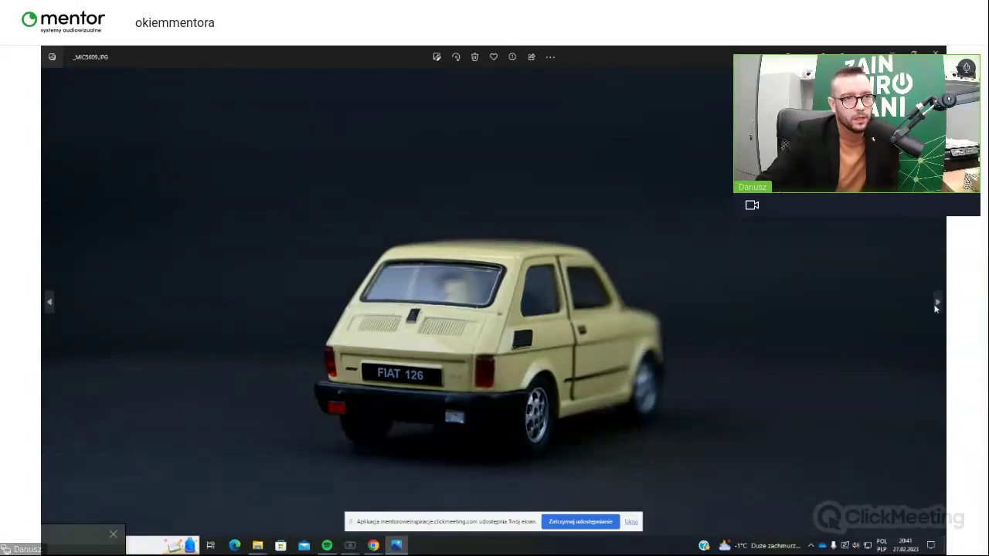
- Show _MIC5610.JPG and examine the car's rear window, plate and tail lights up close
click(936, 304)
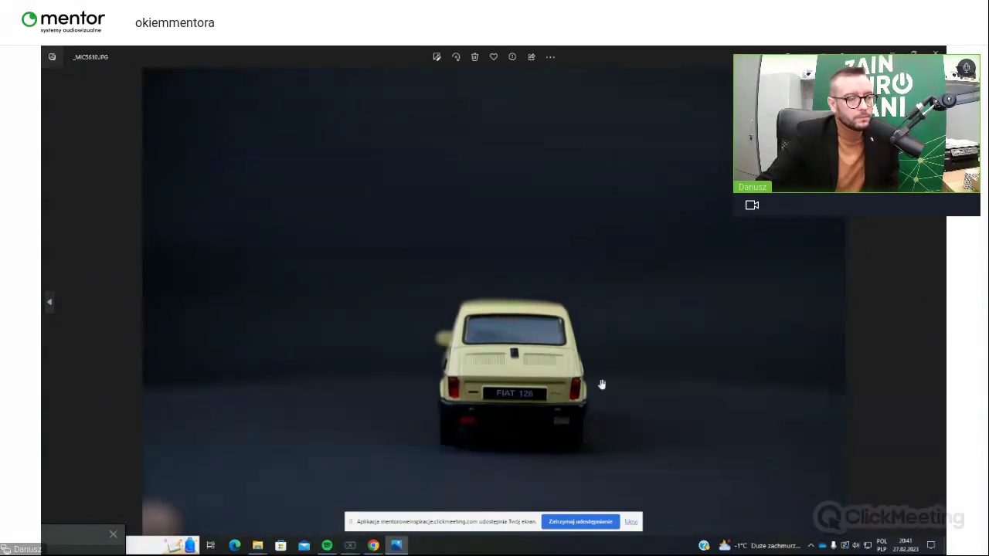
scroll(602, 385, up, 5)
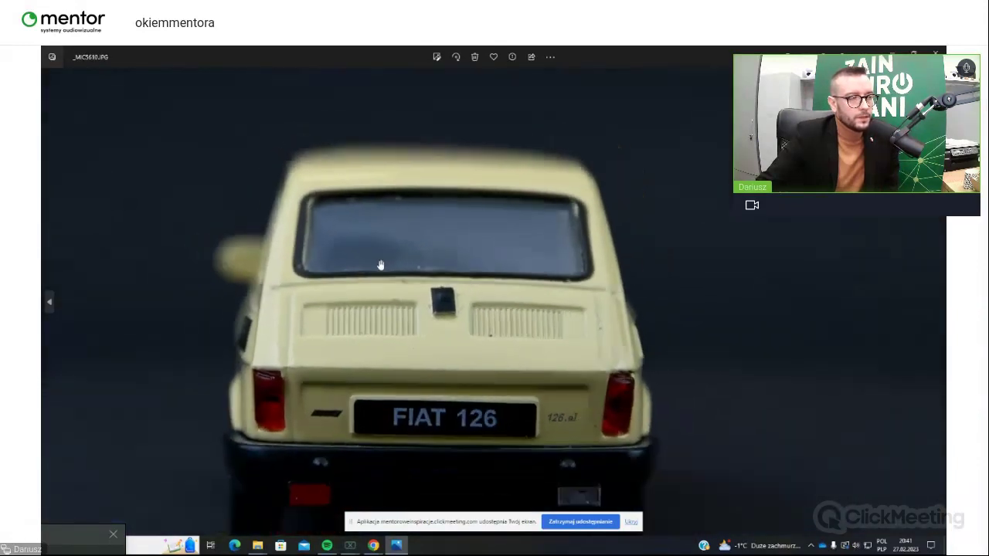
scroll(383, 279, down, 5)
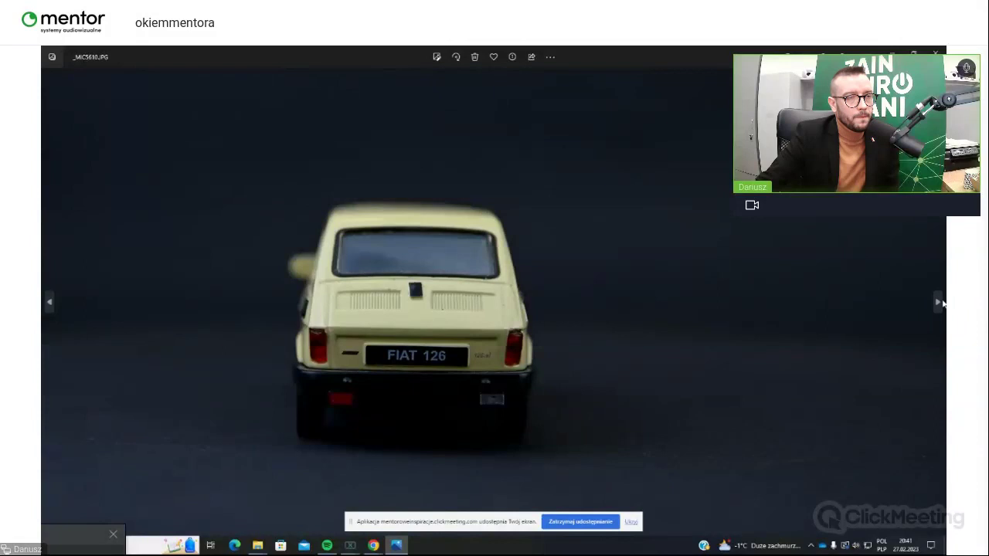
- Browse the following photos through _MIC5614 and close the photo viewer to return to the 141MENTT folder
click(938, 303)
click(938, 303)
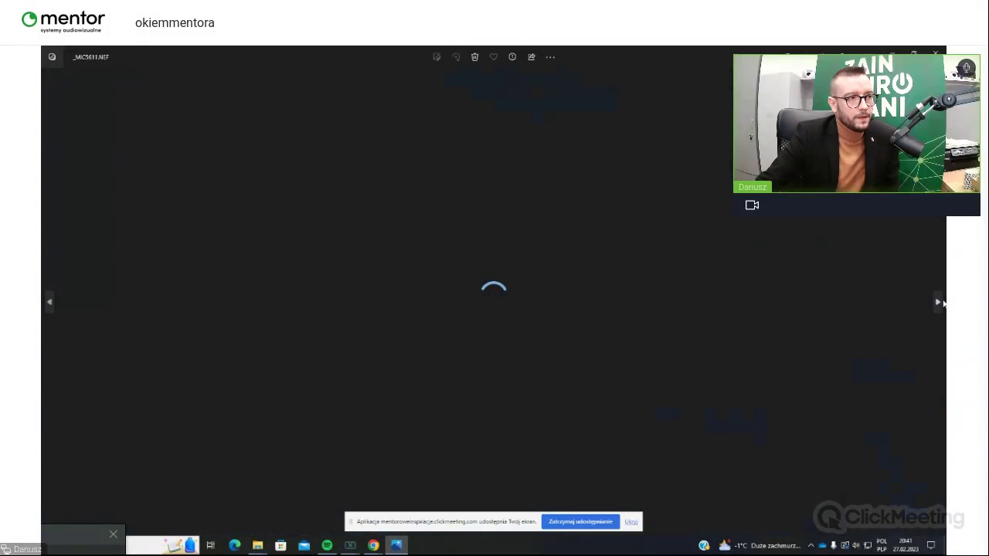
click(939, 303)
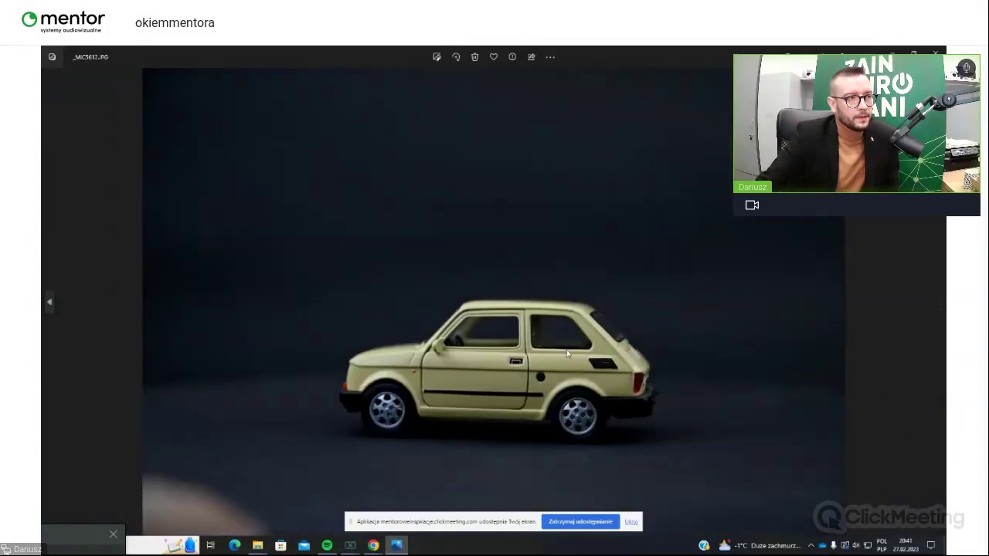
click(937, 303)
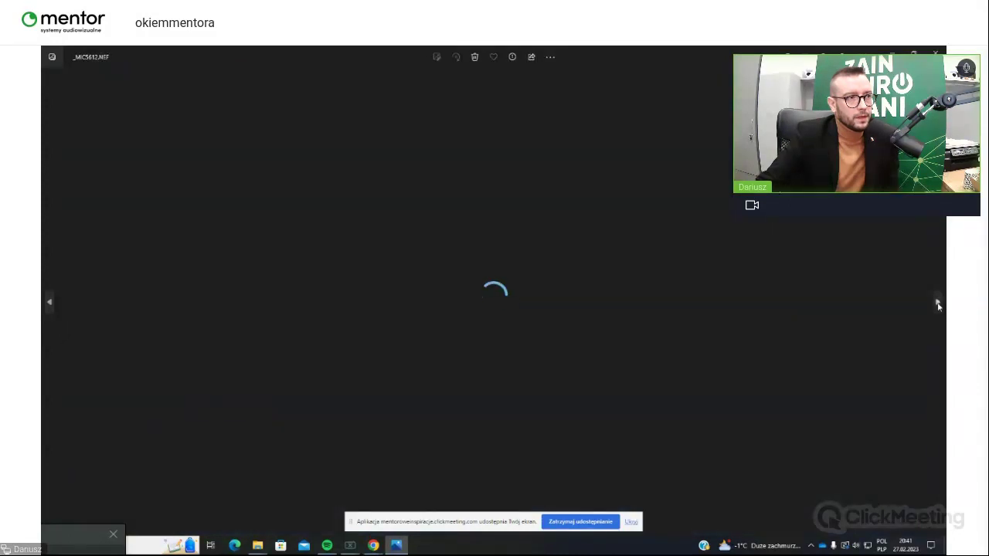
click(938, 304)
click(937, 303)
click(938, 304)
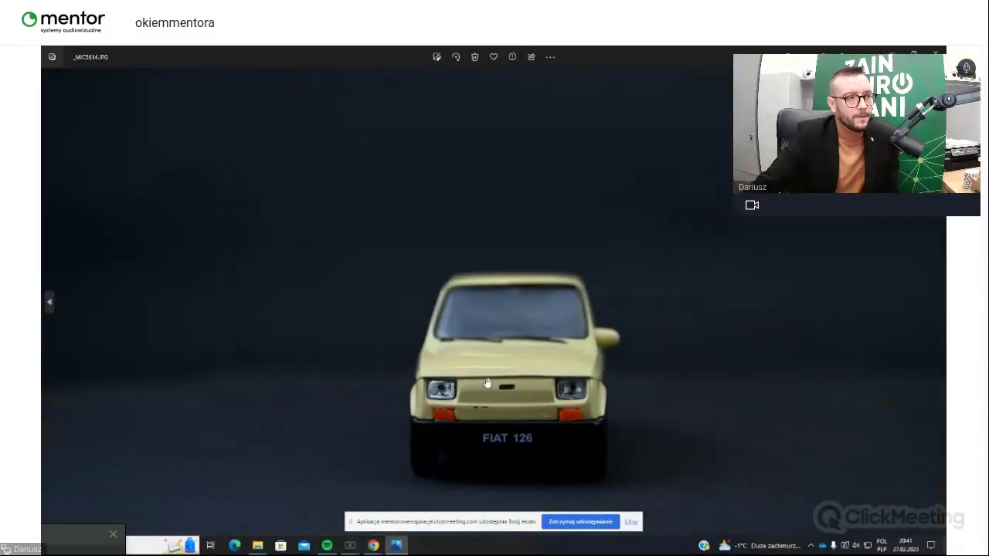
click(934, 305)
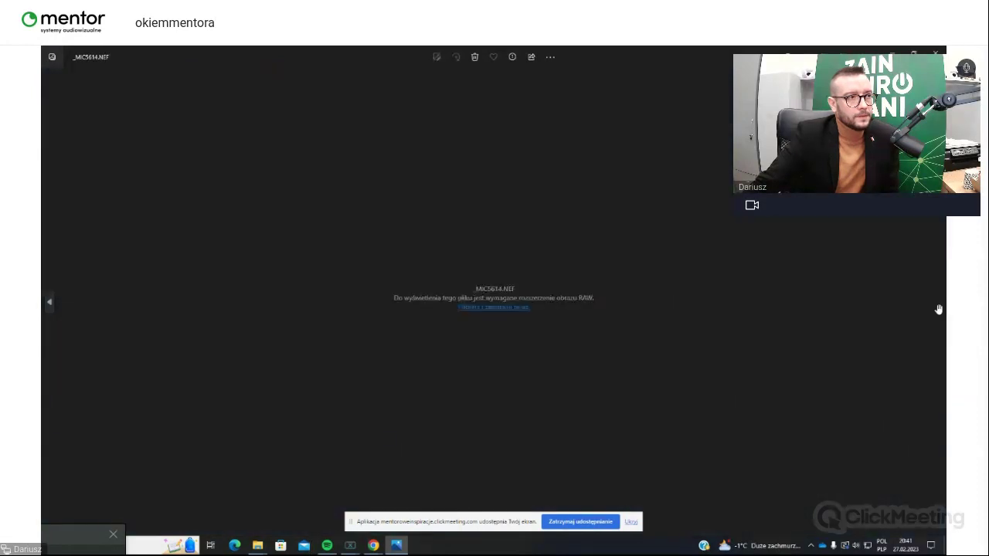
click(936, 51)
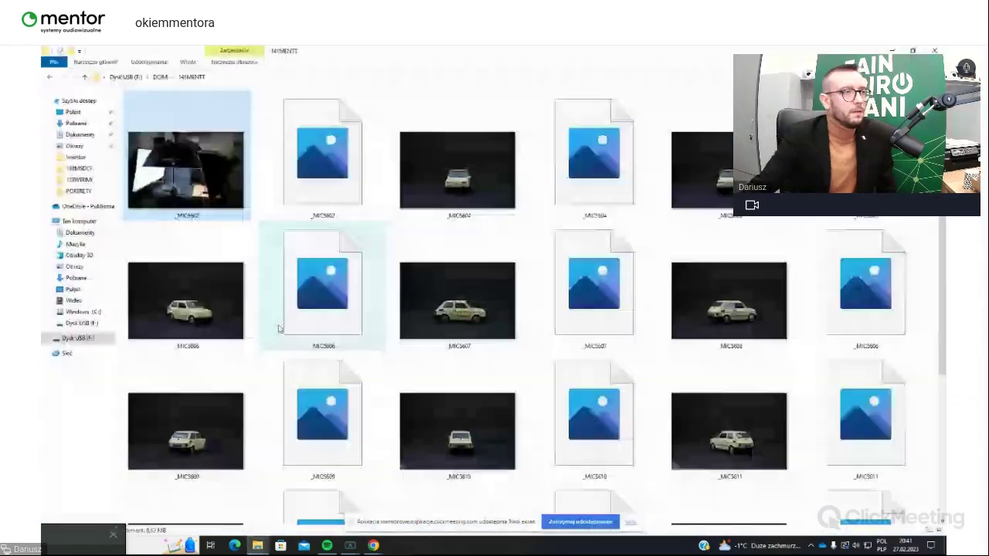
- Sort the files in the 141MENTT folder by type
right_click(386, 223)
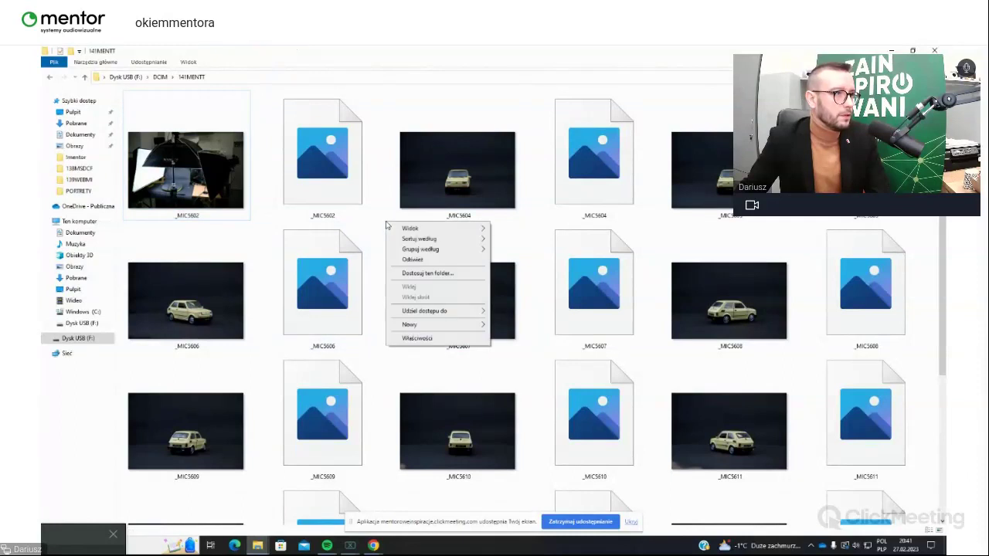
mouse_move(431, 230)
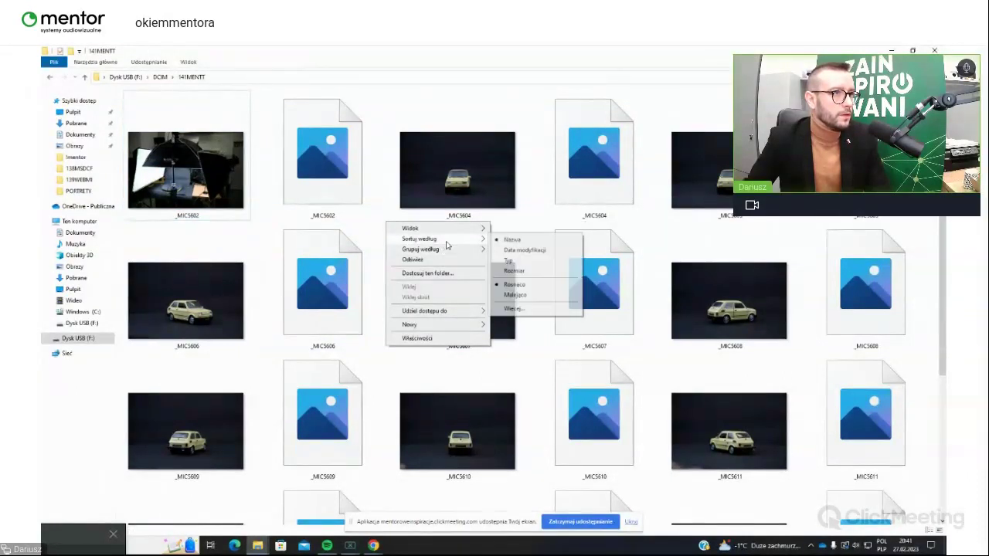
click(526, 260)
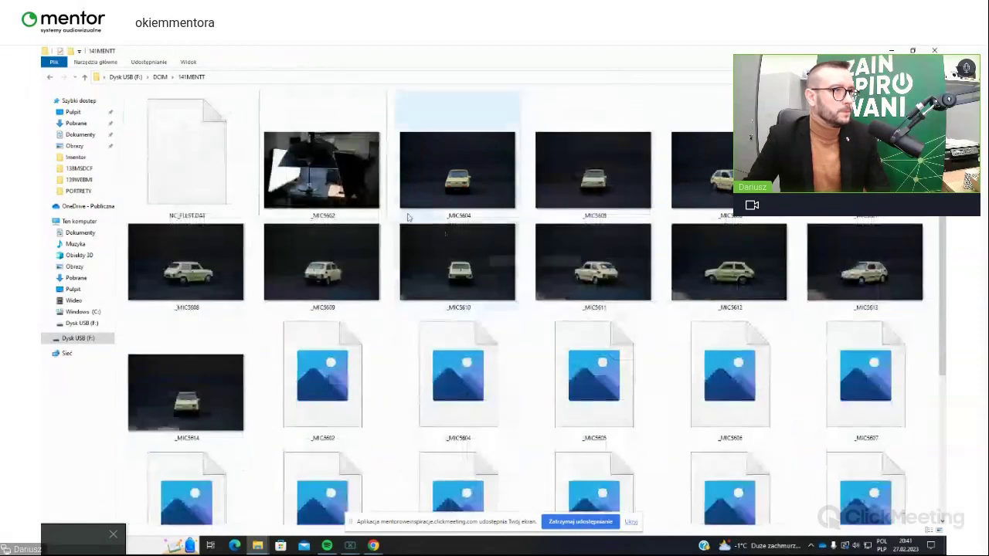
- Select the JPG photos _MIC5604 through _MIC5613 and copy them
click(488, 207)
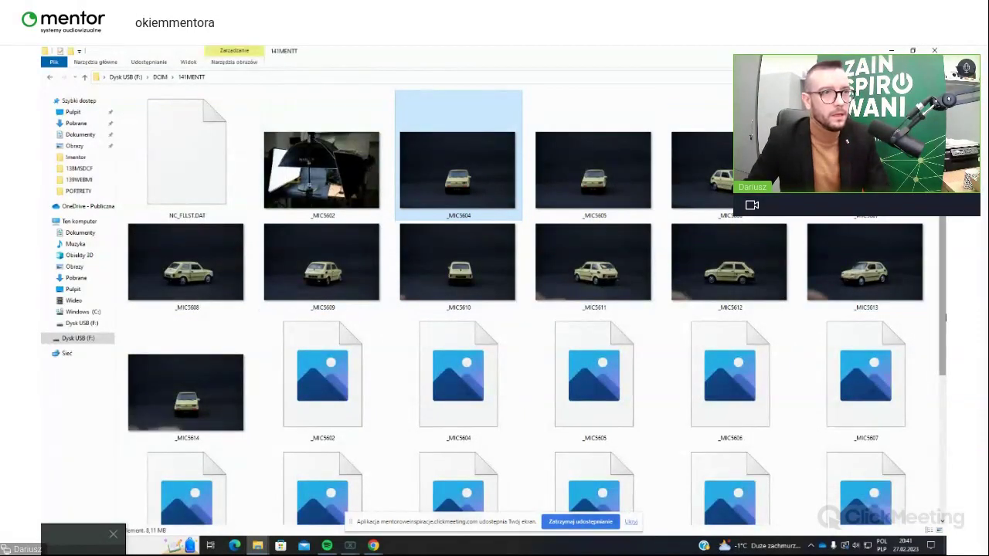
shift+click(856, 280)
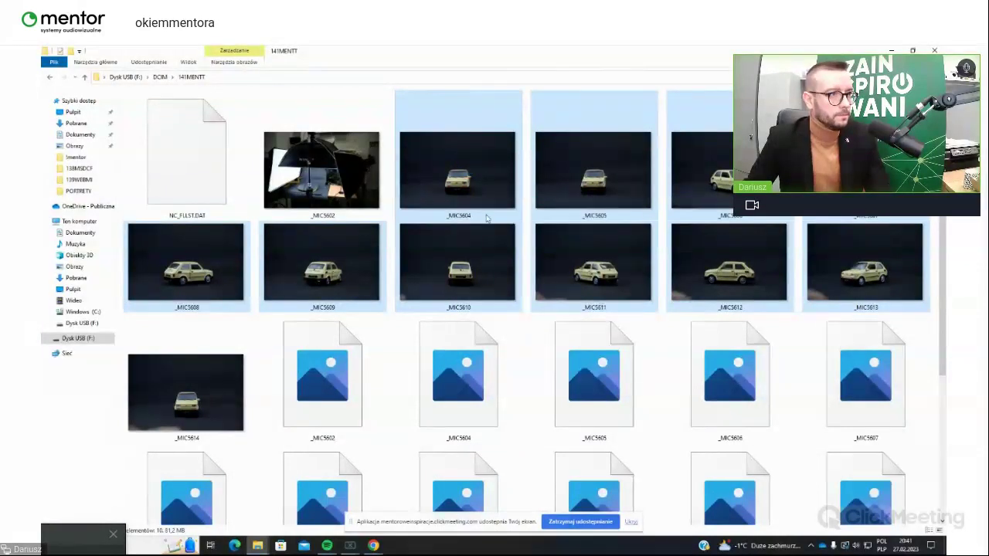
right_click(457, 163)
click(482, 337)
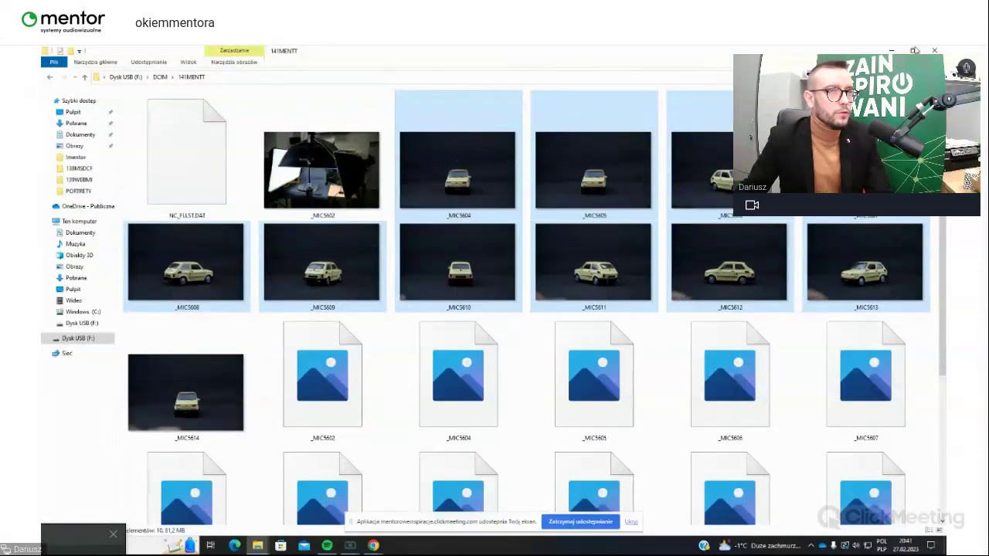
- Create a folder named fiat on the desktop and paste the copied photos into it
click(891, 51)
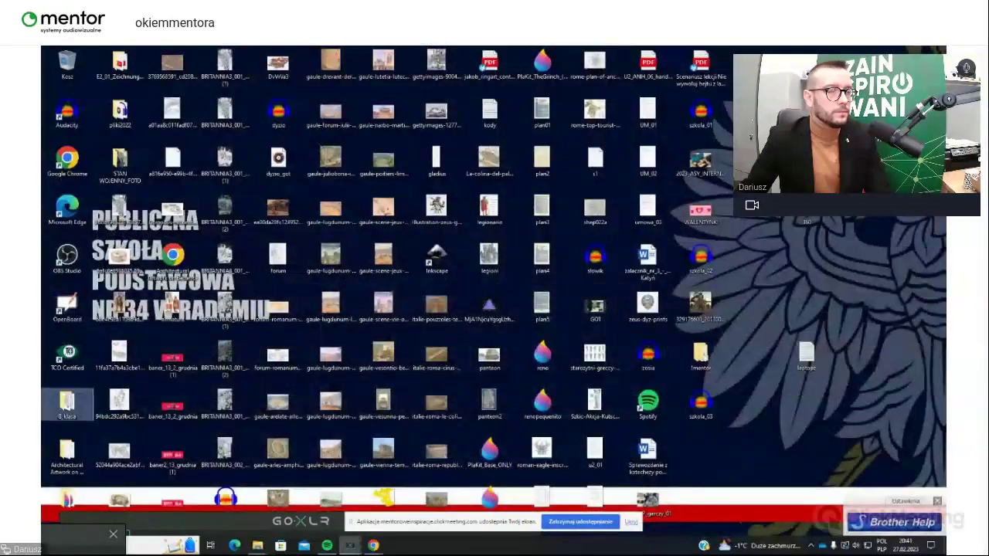
right_click(608, 152)
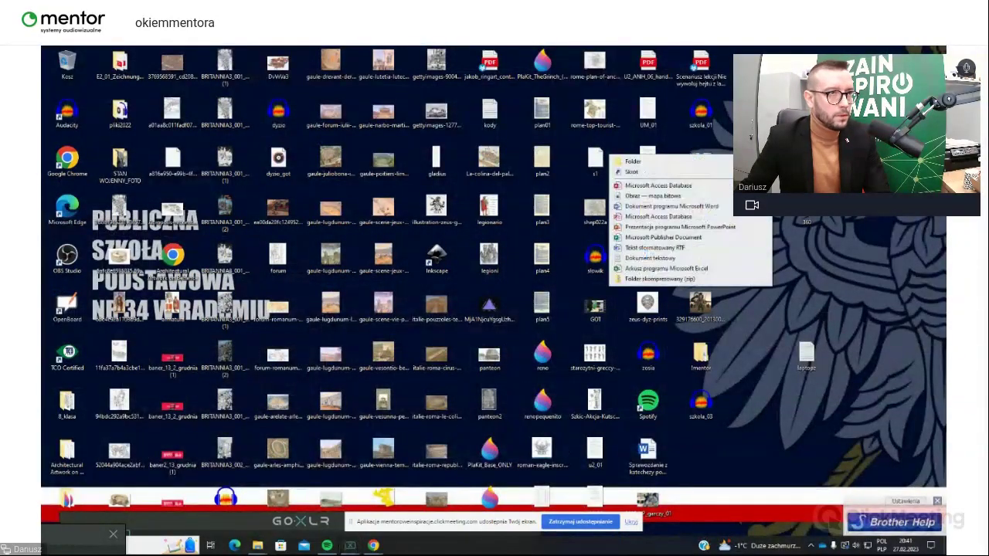
click(693, 160)
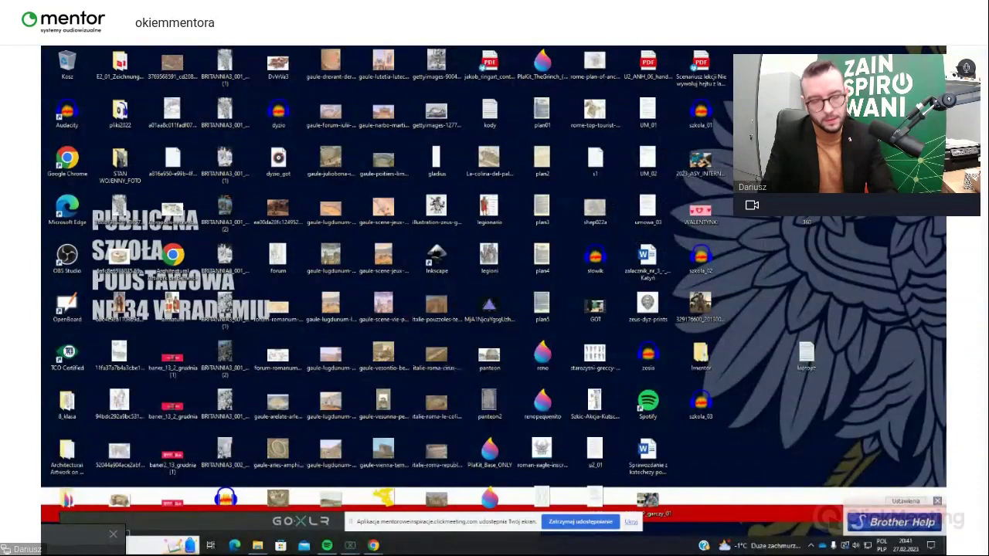
click(258, 545)
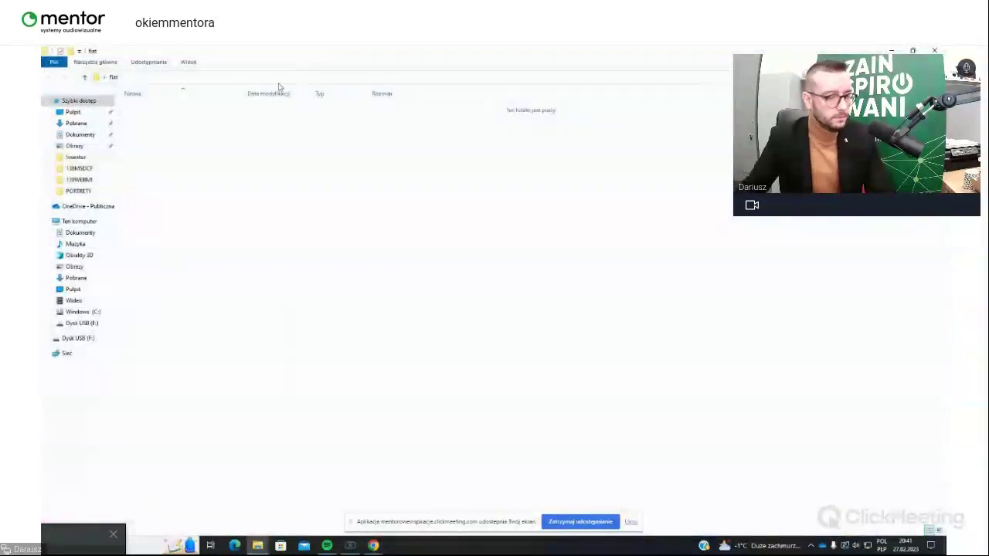
key(ctrl+v)
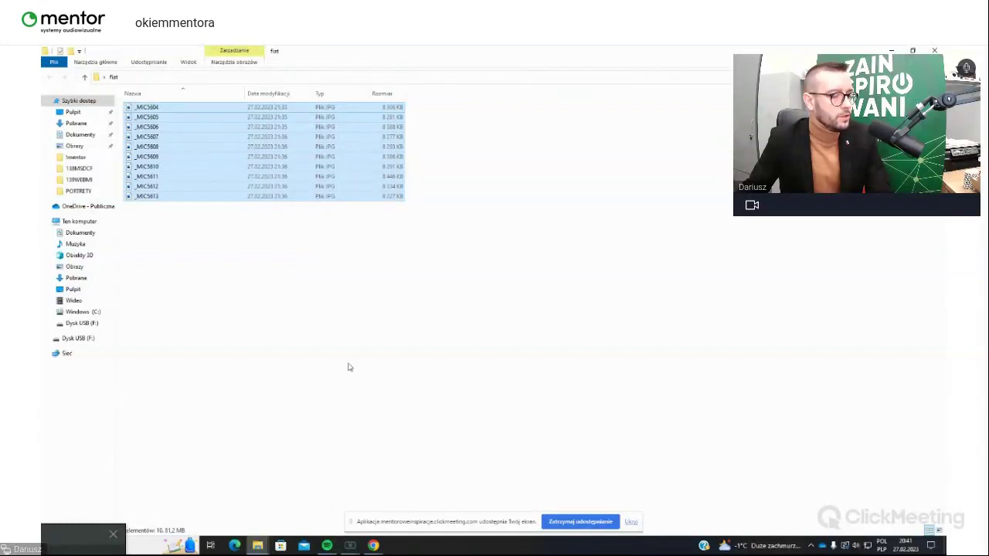
- Switch to Chrome and show the top-level My files folder of the Sirv account
click(377, 546)
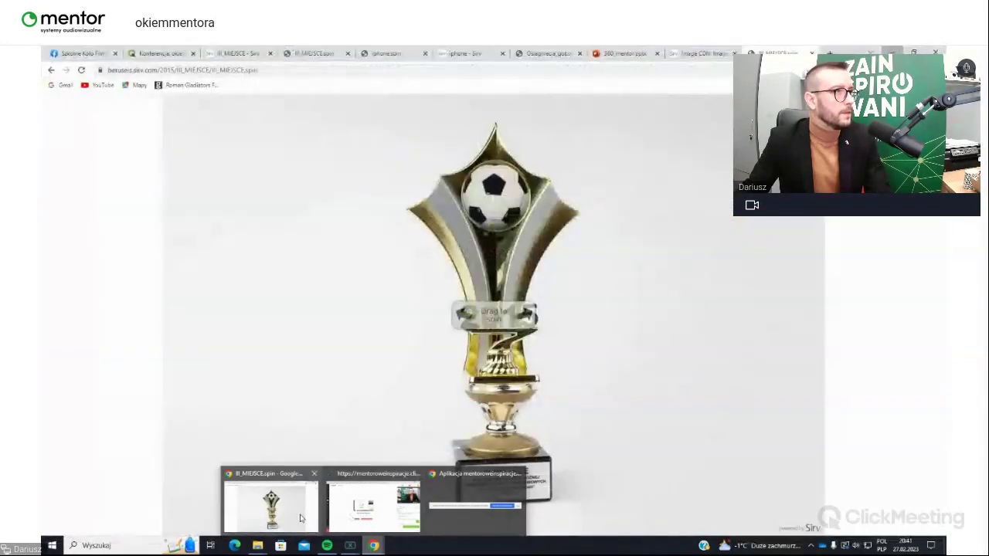
click(299, 519)
click(258, 51)
click(313, 52)
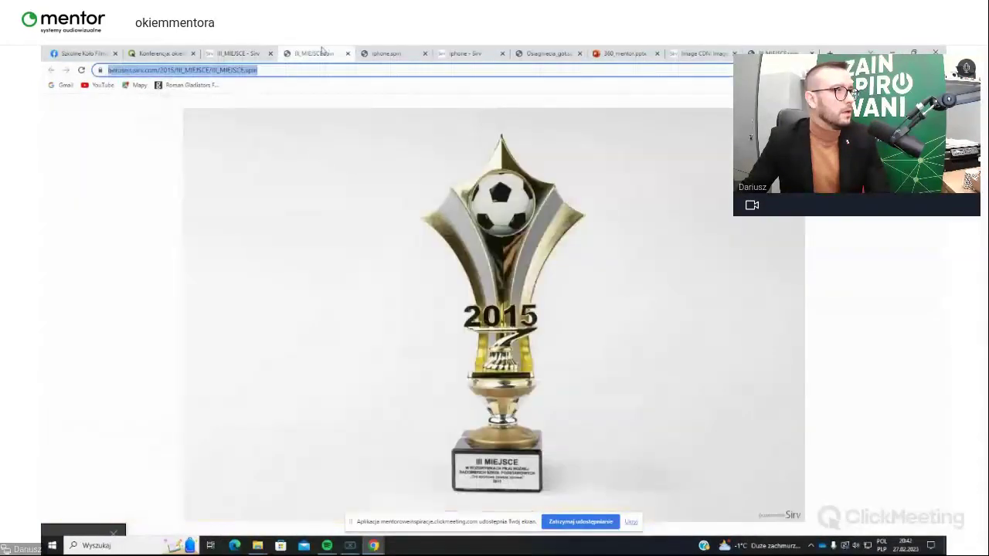
click(246, 52)
click(58, 108)
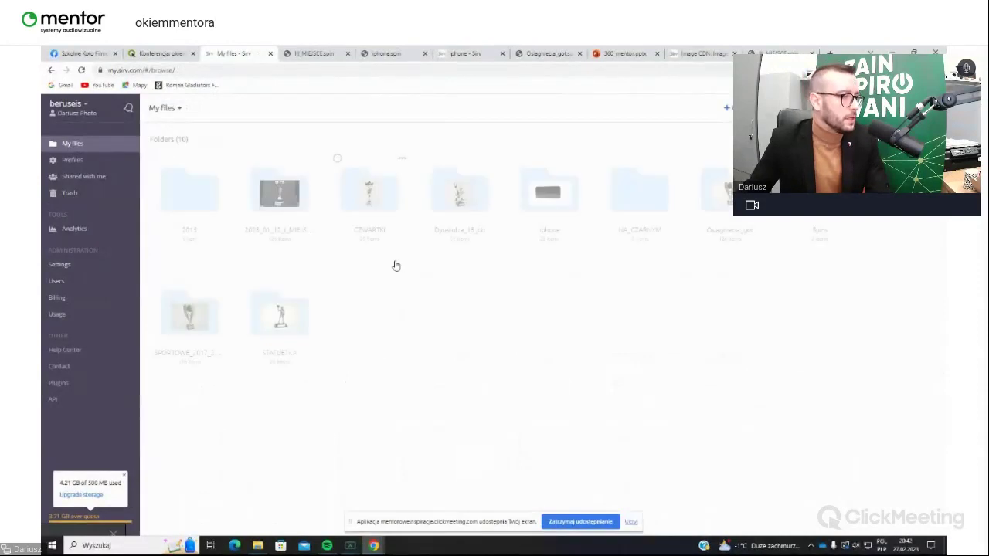
- Create a new folder named FIAT in My files
right_click(408, 329)
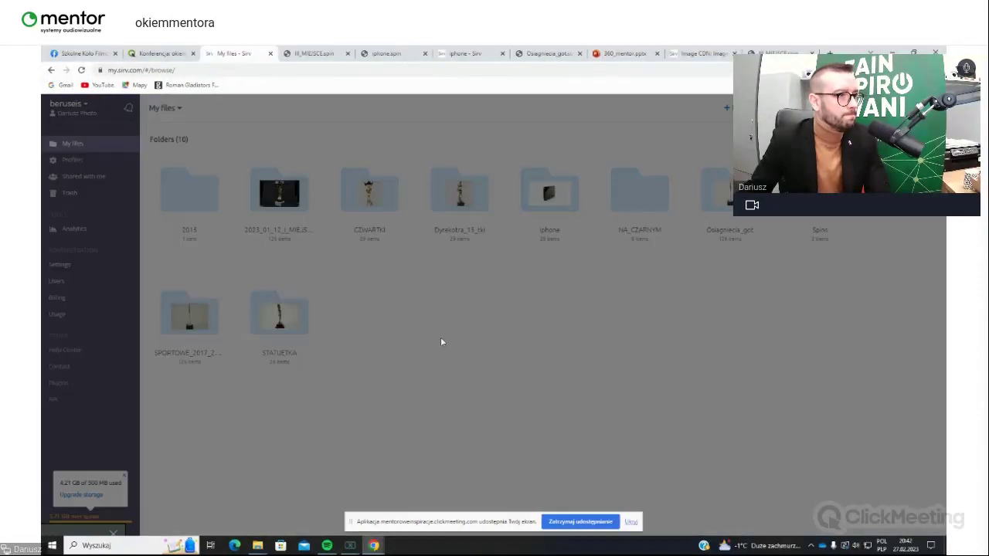
click(442, 340)
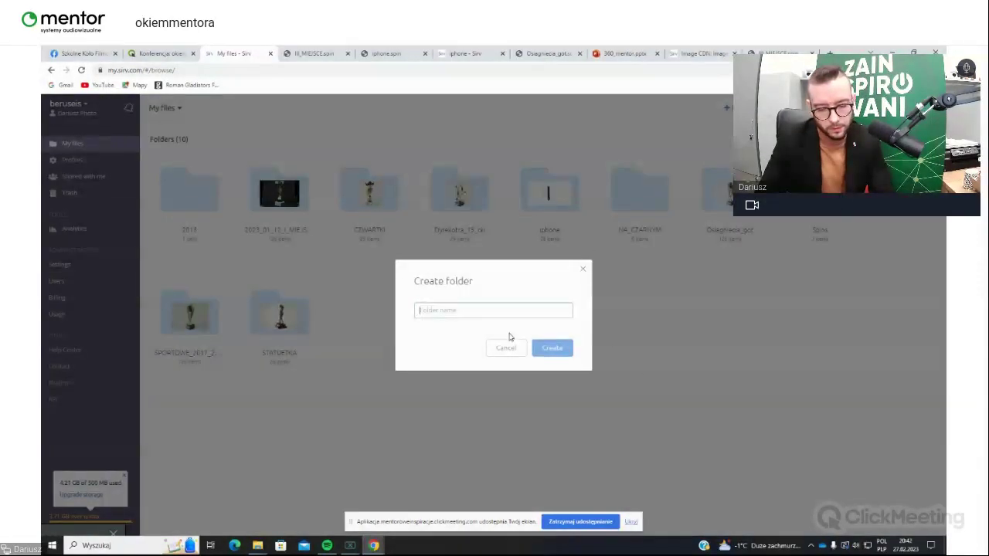
text(FIAT)
key(Return)
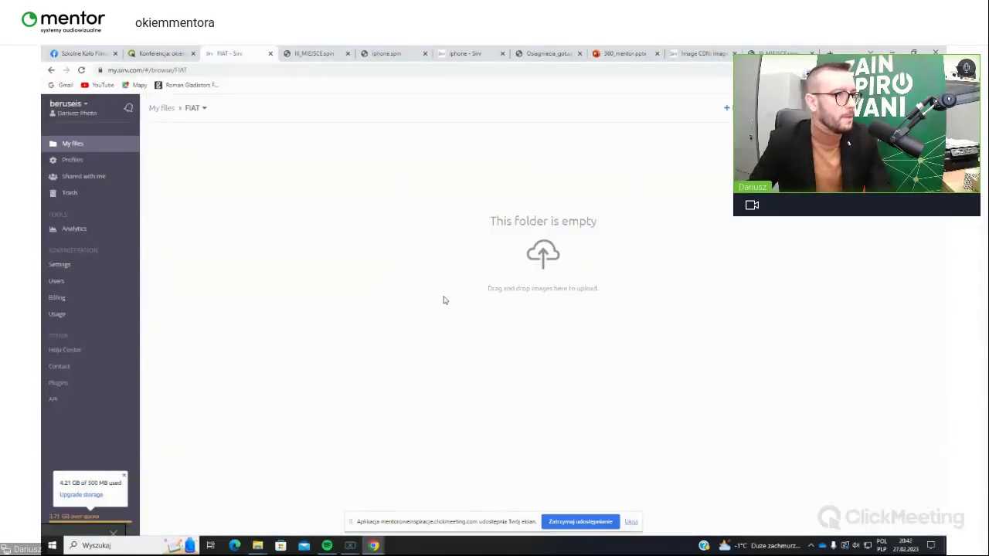
- Upload all photos from the desktop's fiat folder into the FIAT folder
right_click(435, 248)
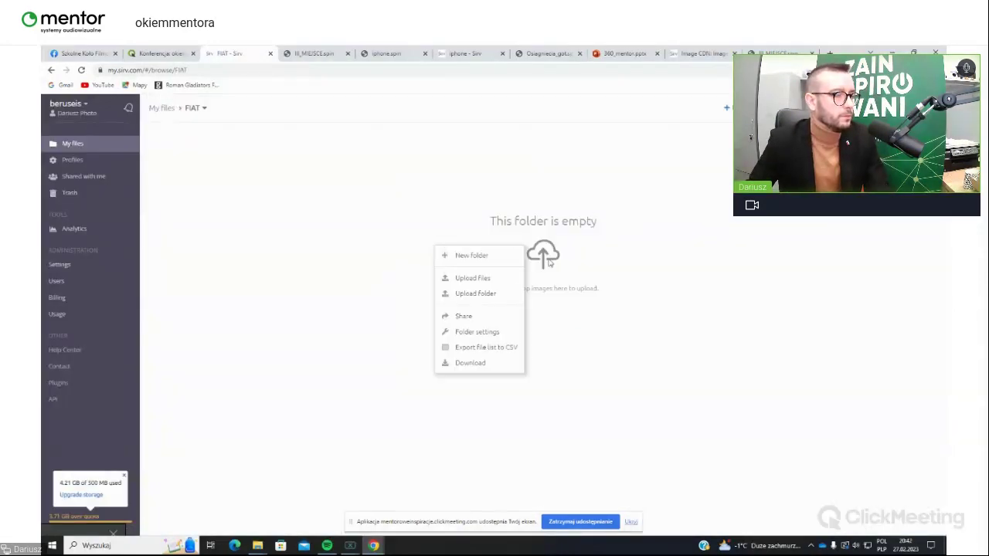
click(474, 278)
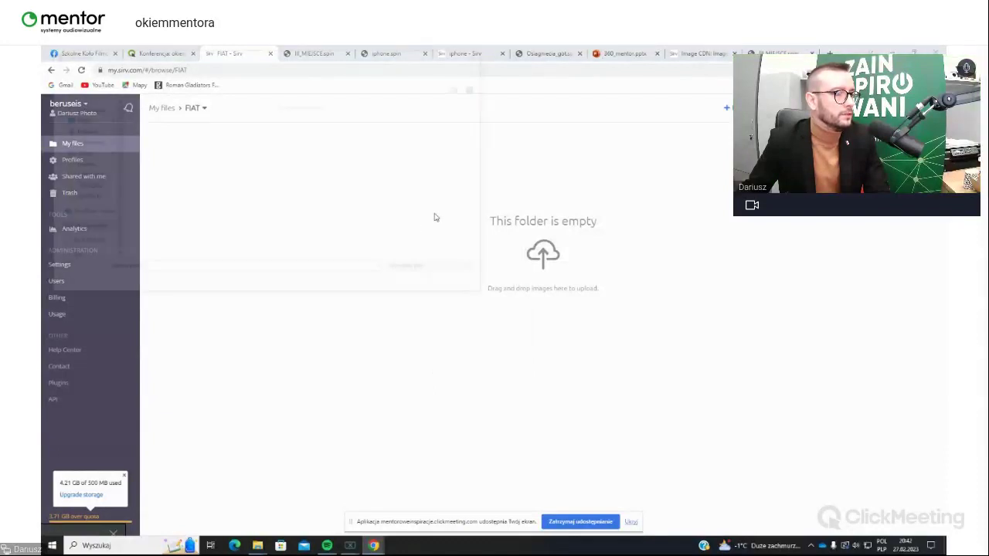
scroll(89, 131, up, 3)
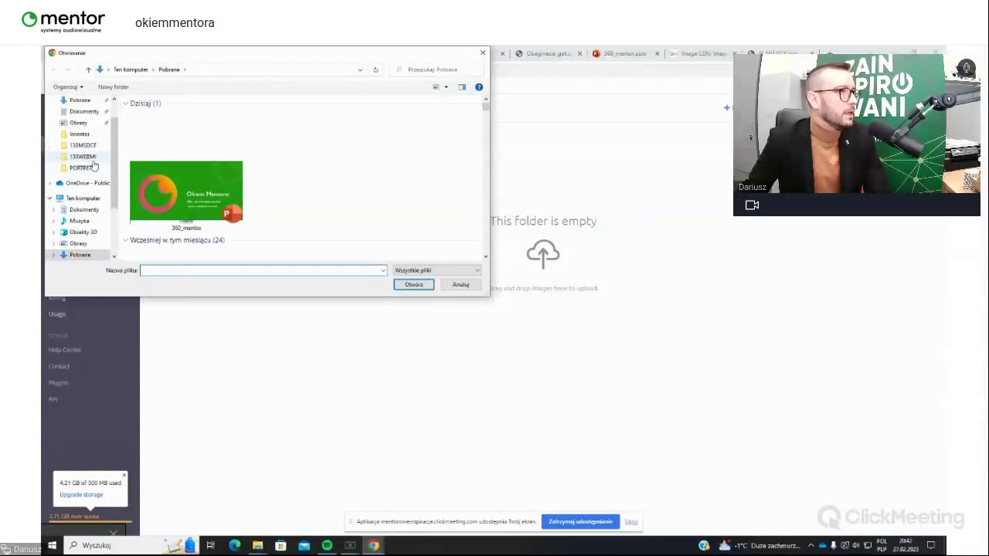
click(77, 119)
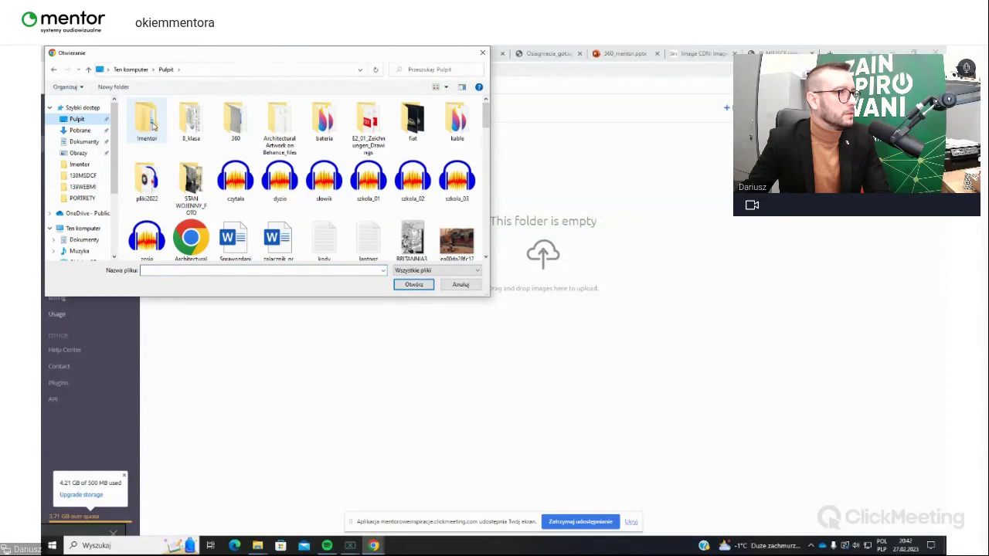
double_click(403, 118)
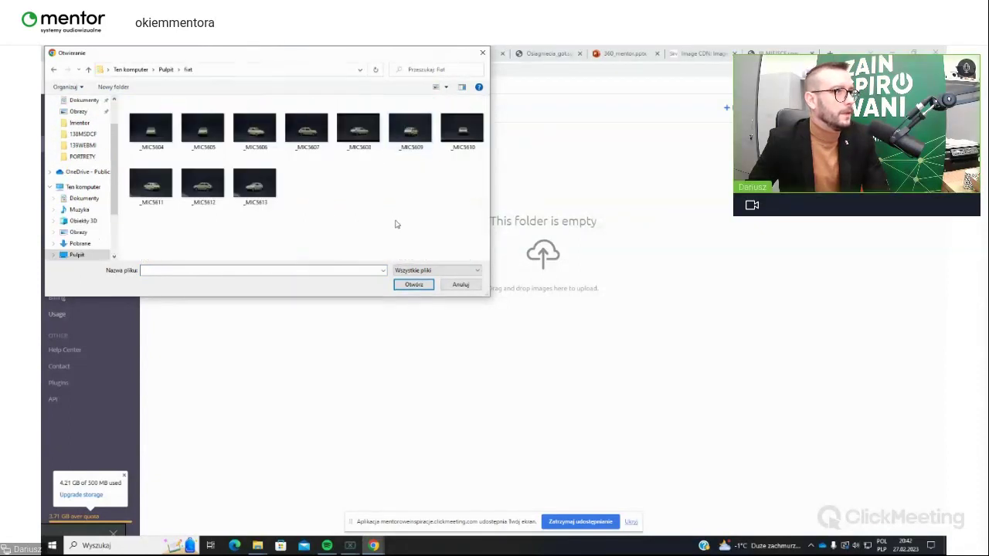
key(ctrl+a)
click(417, 284)
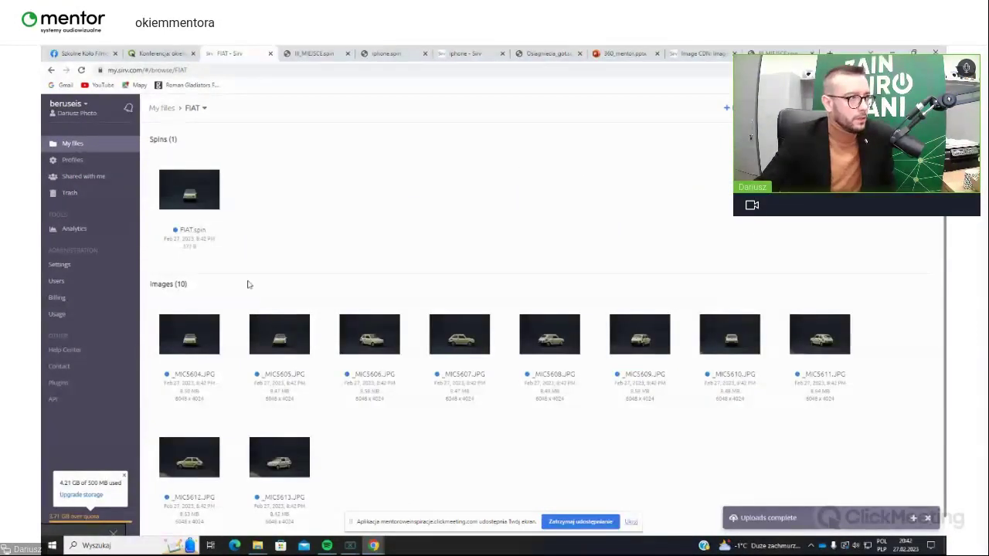
- Open FIAT.spin in a new tab and rotate the car to examine its front and door side up close
click(222, 158)
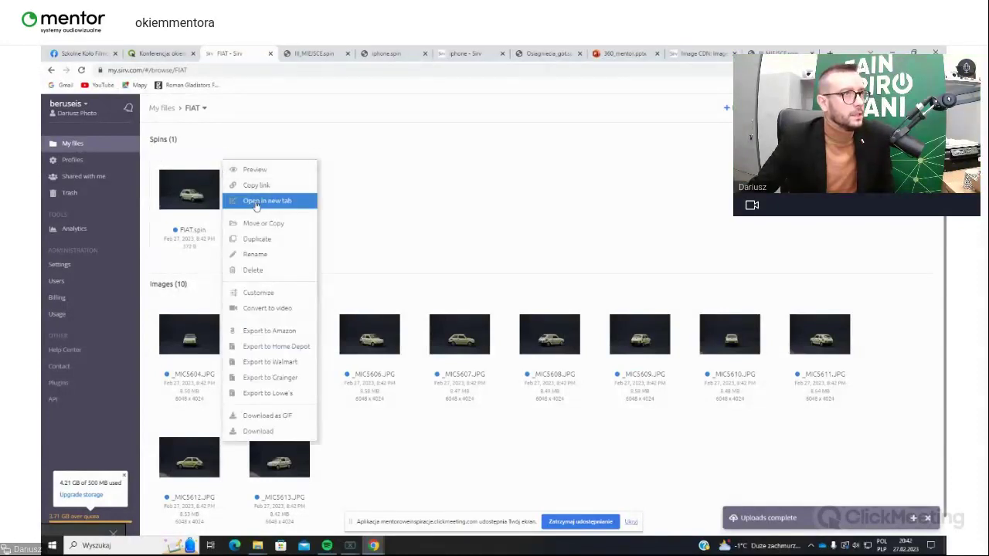
click(232, 198)
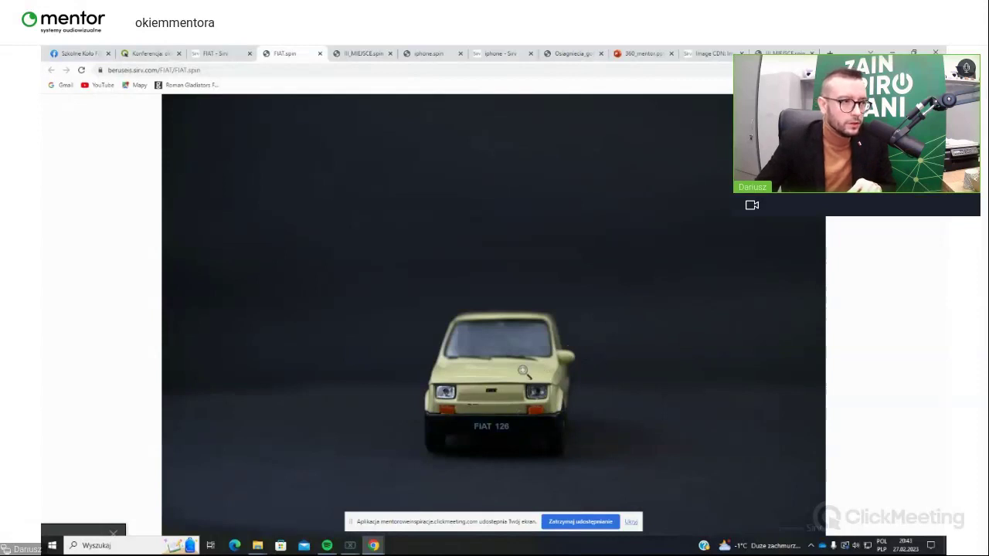
drag(523, 372, 719, 387)
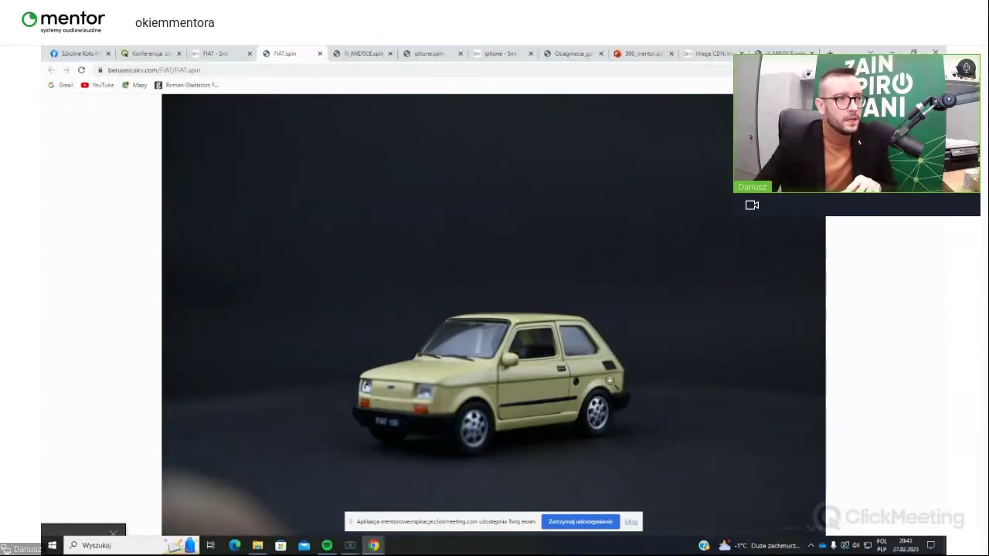
click(464, 384)
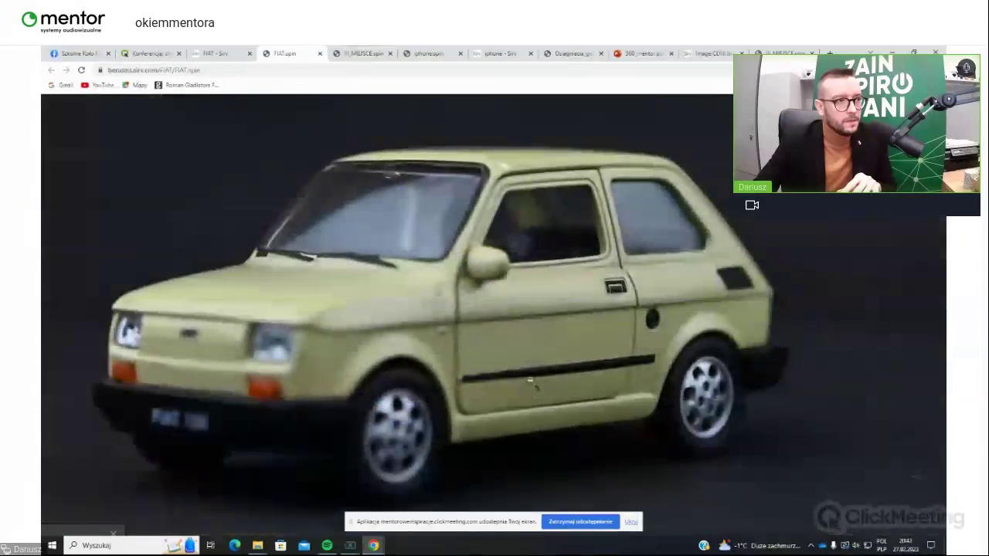
click(534, 389)
- Rotate the car through its rear, side and front views and examine the side profile up close
drag(494, 356, 669, 396)
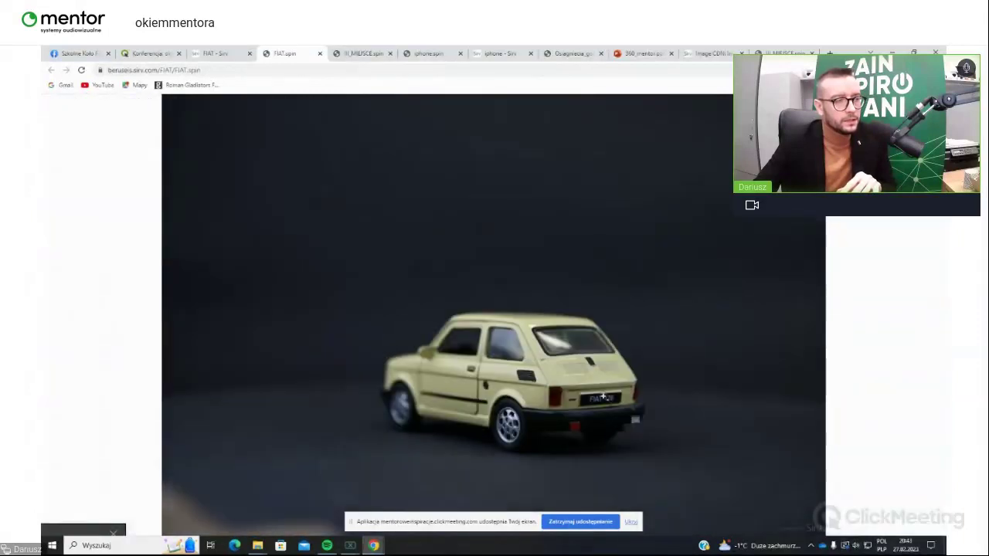
drag(595, 393, 655, 396)
drag(545, 391, 674, 424)
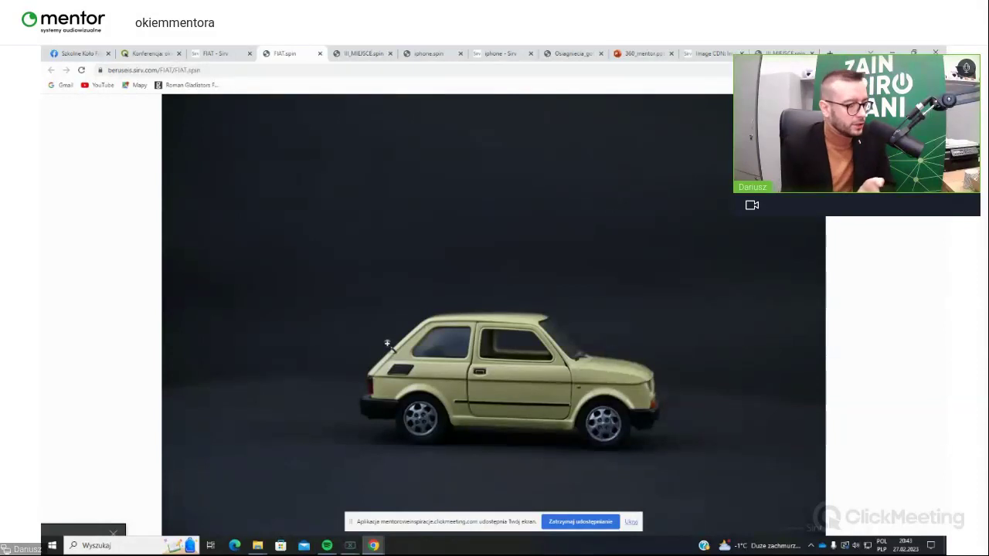
drag(525, 370, 751, 411)
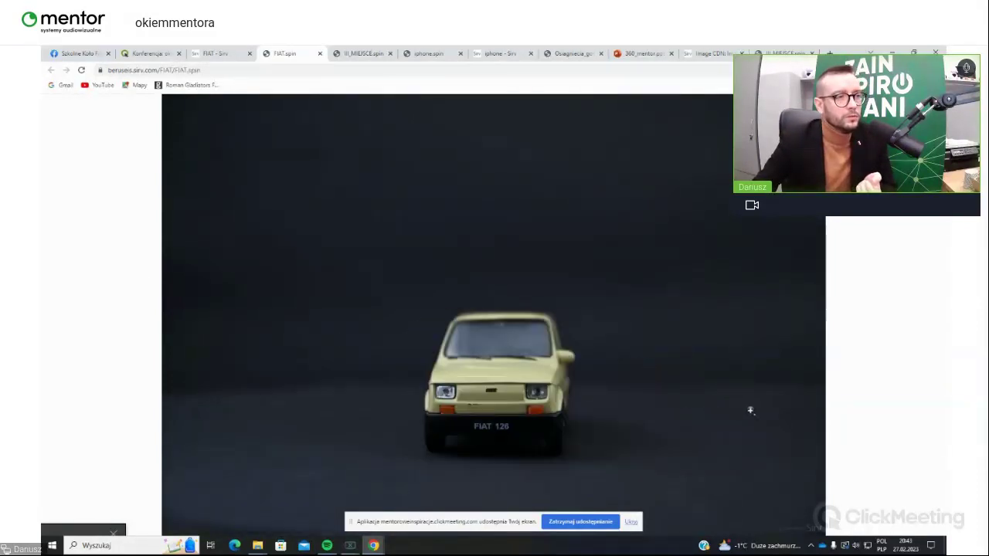
drag(543, 395, 407, 386)
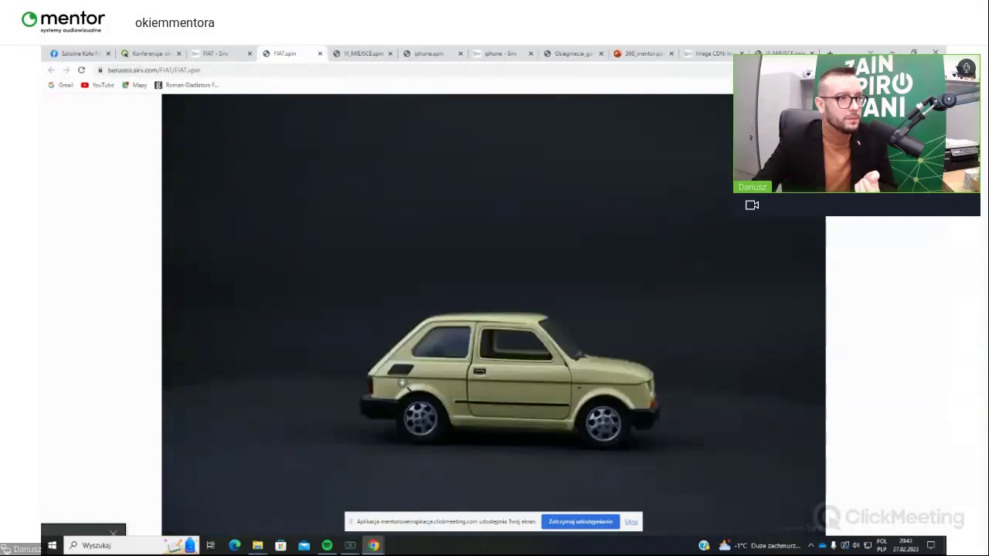
click(463, 386)
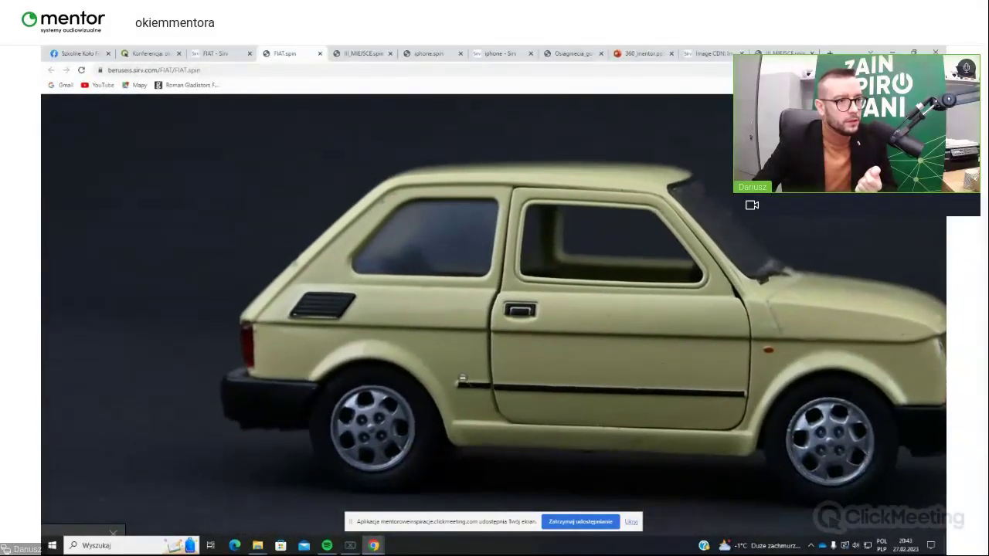
click(462, 379)
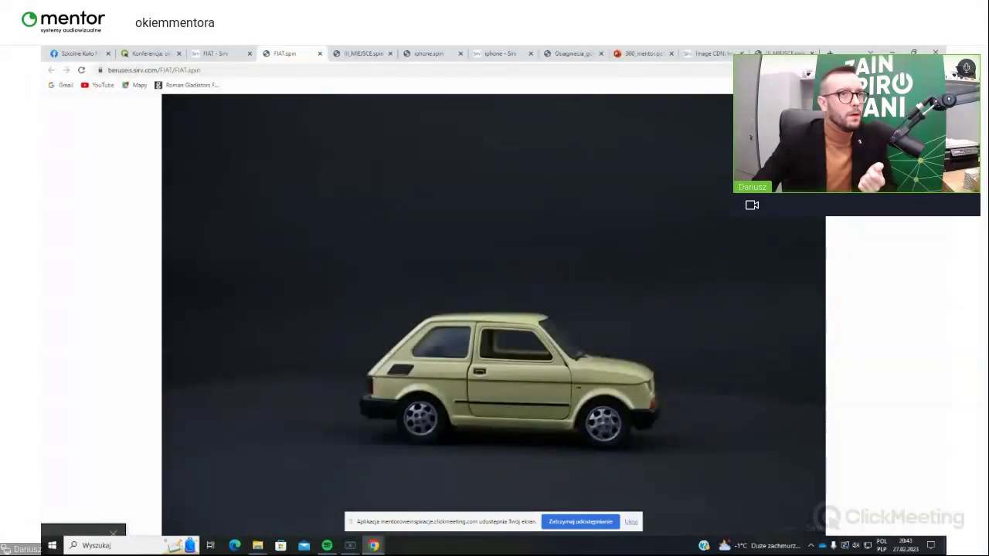
- Close the FIAT.spin tab, preview _MIC5604.JPG from the FIAT folder and hide the screen-sharing notice
click(319, 54)
click(169, 337)
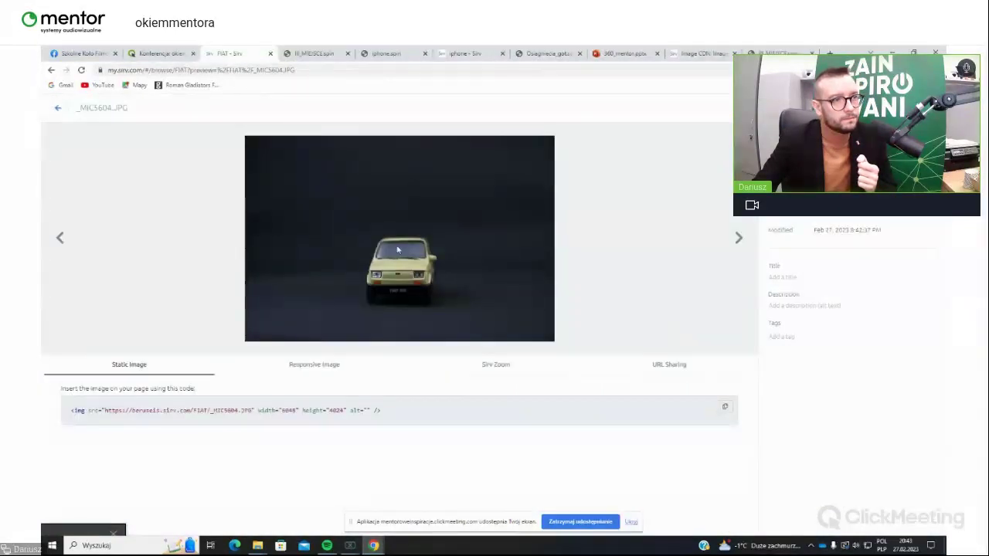
click(632, 523)
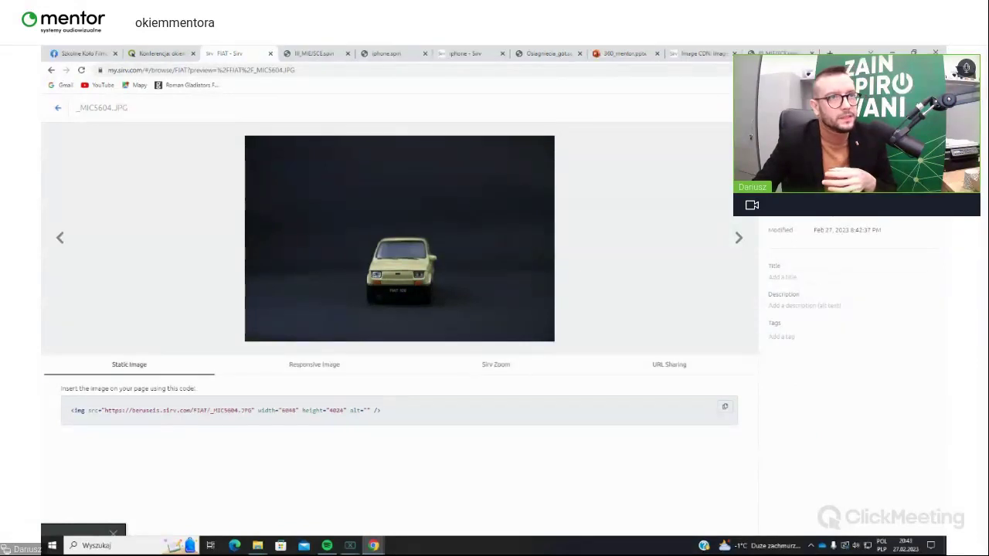
- Show the image editing options for _MIC5604.JPG and return to the FIAT folder
click(819, 207)
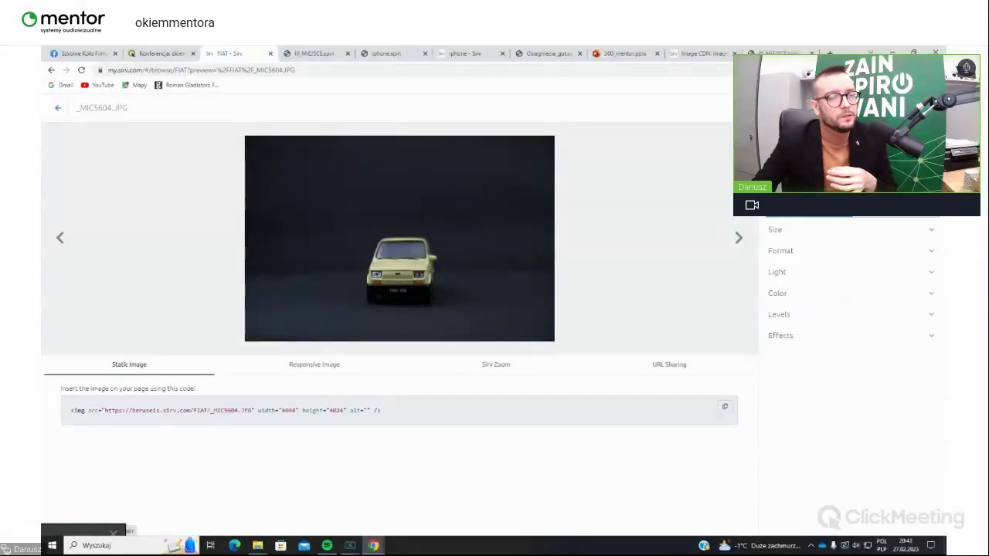
click(57, 107)
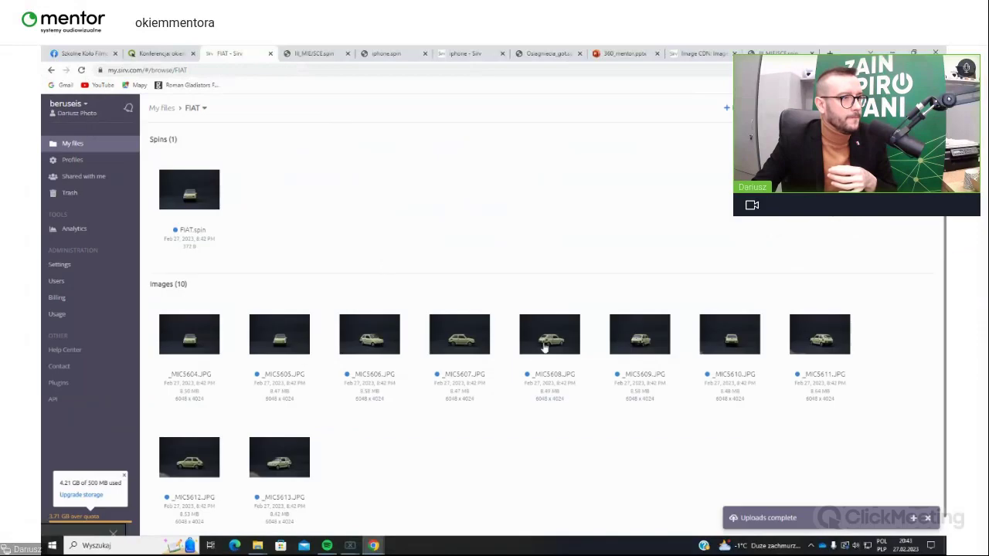
scroll(497, 415, down, 1)
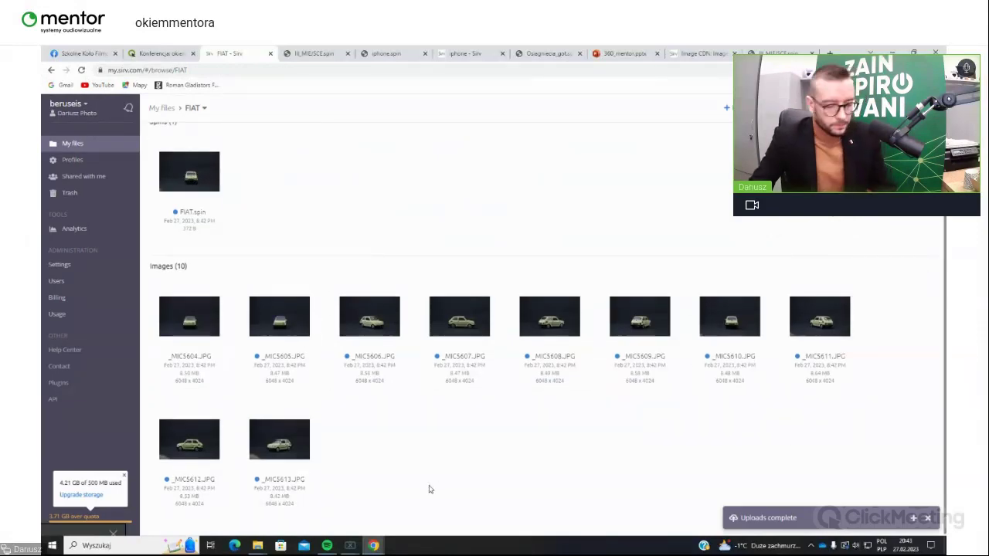
key(ctrl+a)
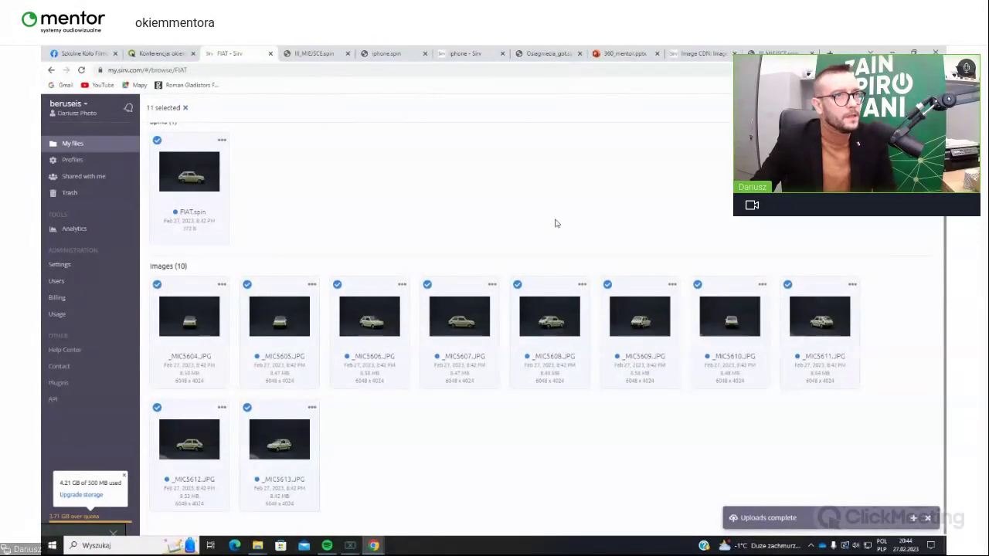
click(156, 140)
click(157, 285)
click(248, 285)
click(180, 143)
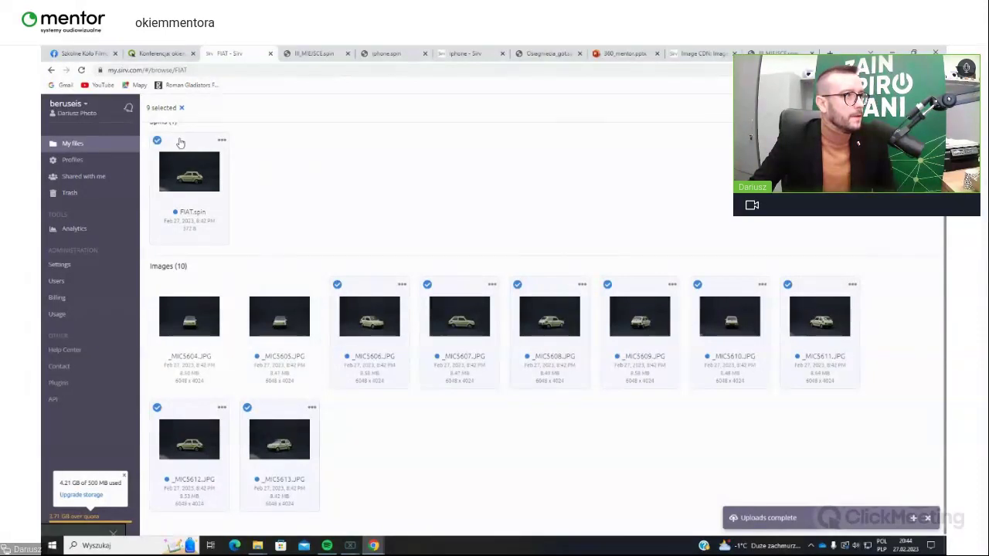
click(222, 140)
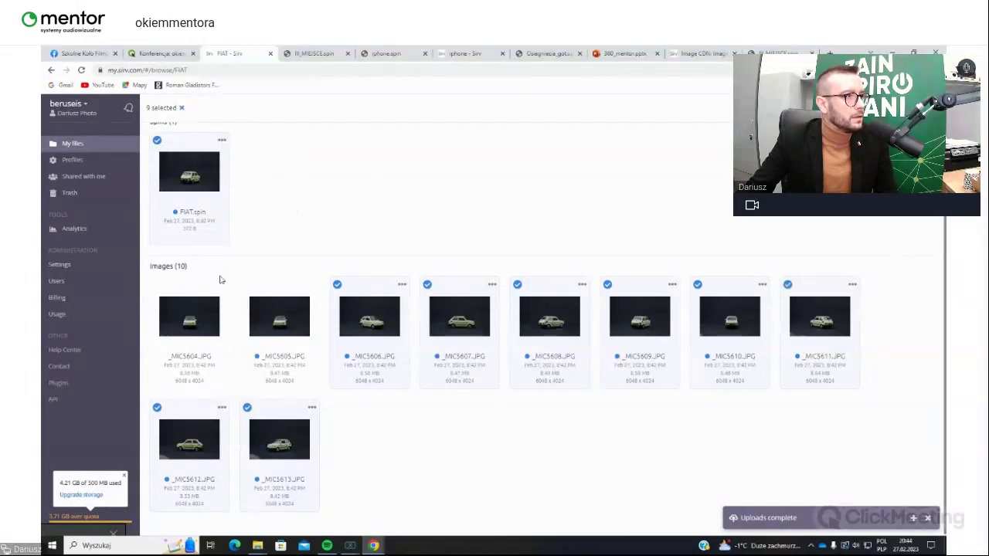
key(ctrl+a)
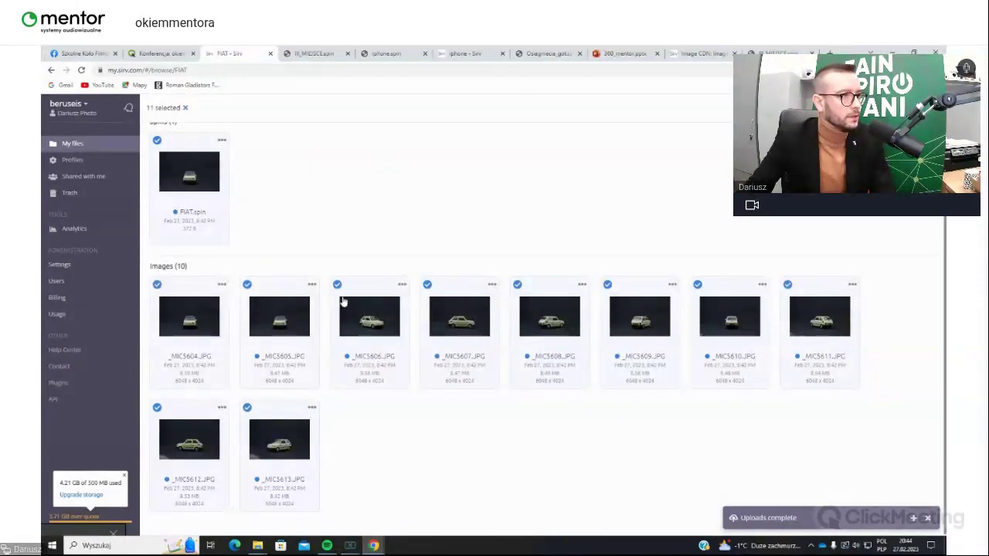
click(185, 107)
- Open the customization settings of FIAT.spin, examine its image options from format through scale, crop, canvas and border, and close them
click(222, 141)
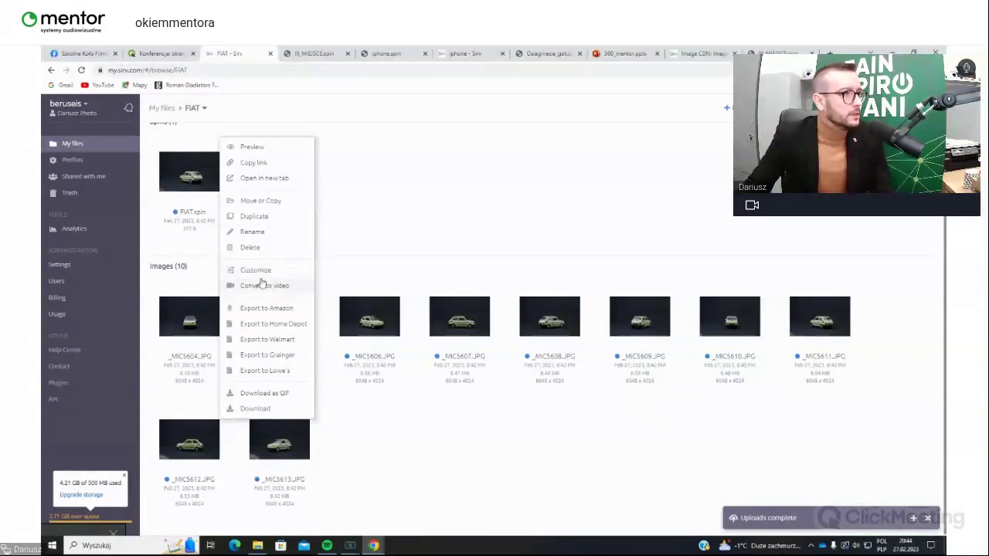
click(264, 272)
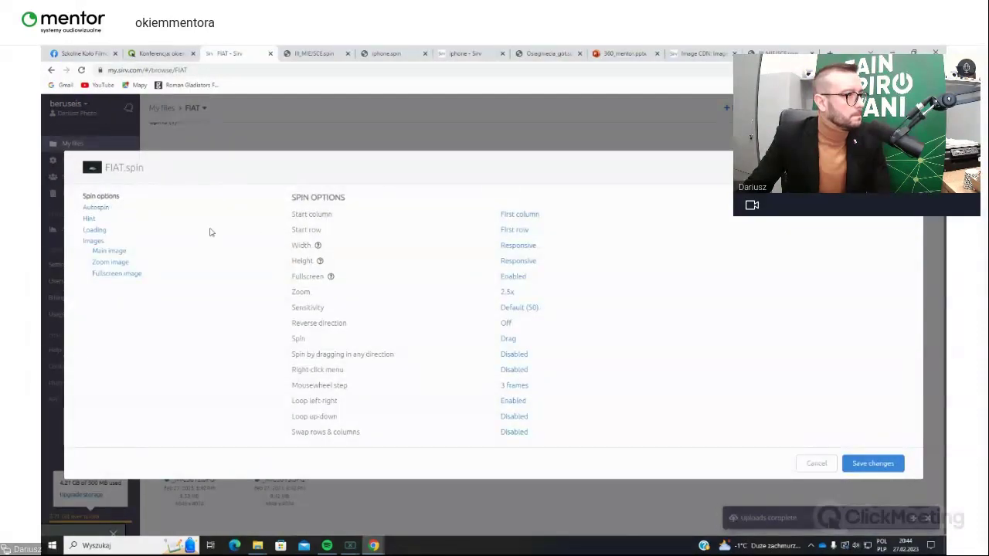
click(96, 242)
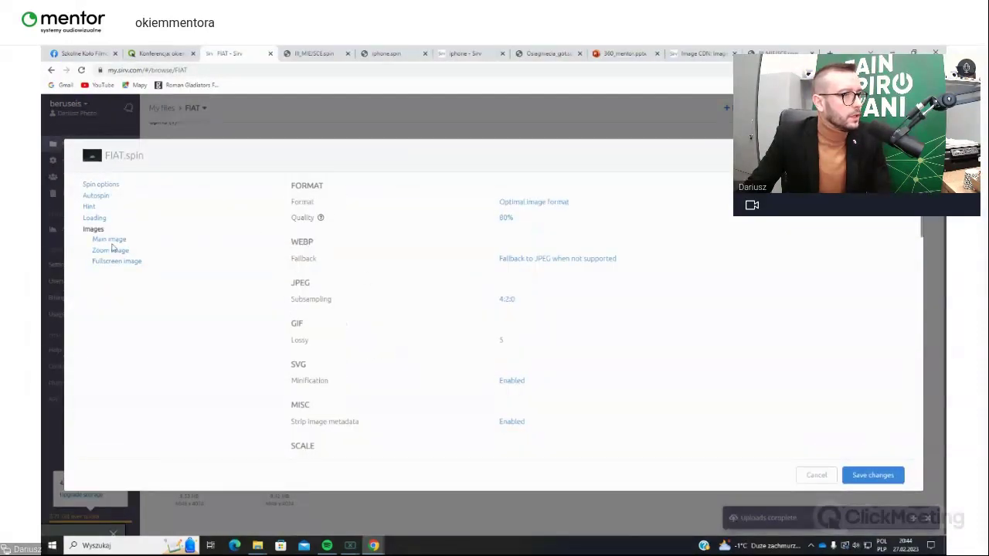
scroll(570, 296, down, 1)
scroll(569, 296, down, 3)
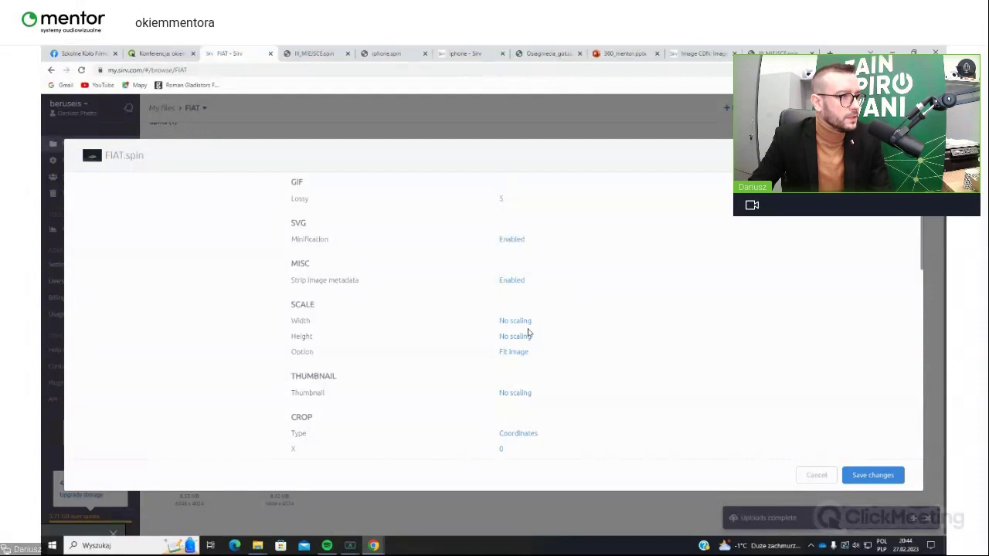
scroll(531, 333, down, 3)
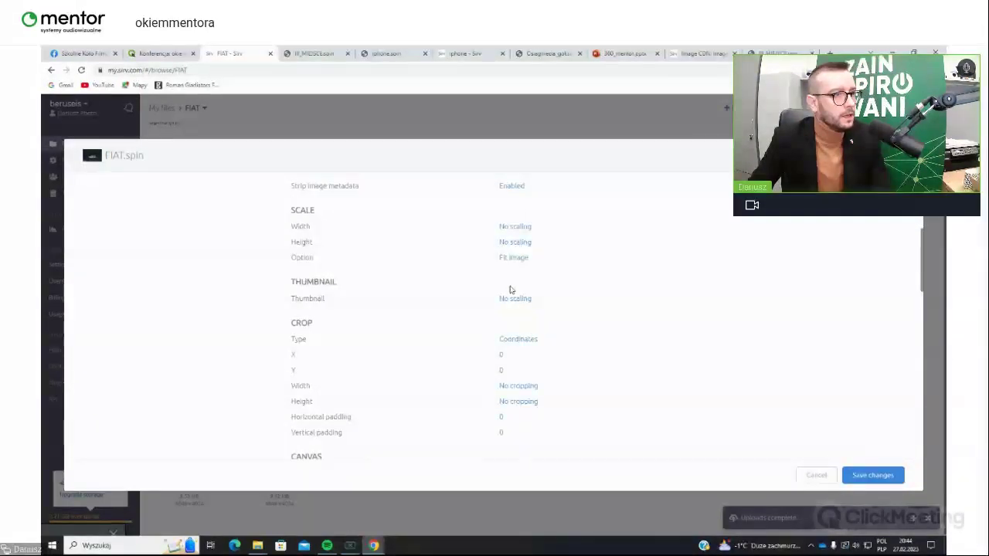
scroll(511, 289, down, 2)
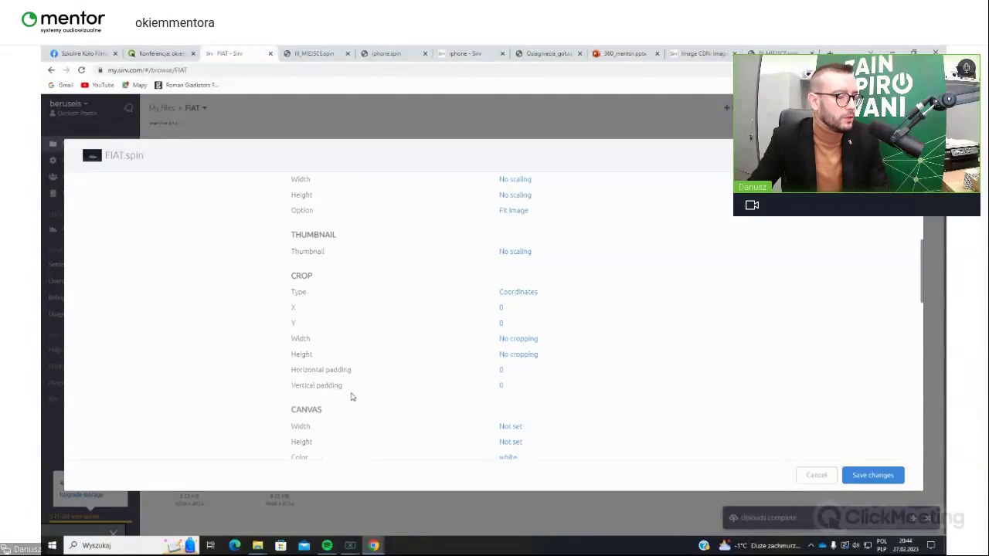
scroll(541, 324, down, 3)
scroll(475, 305, up, 2)
scroll(501, 302, down, 3)
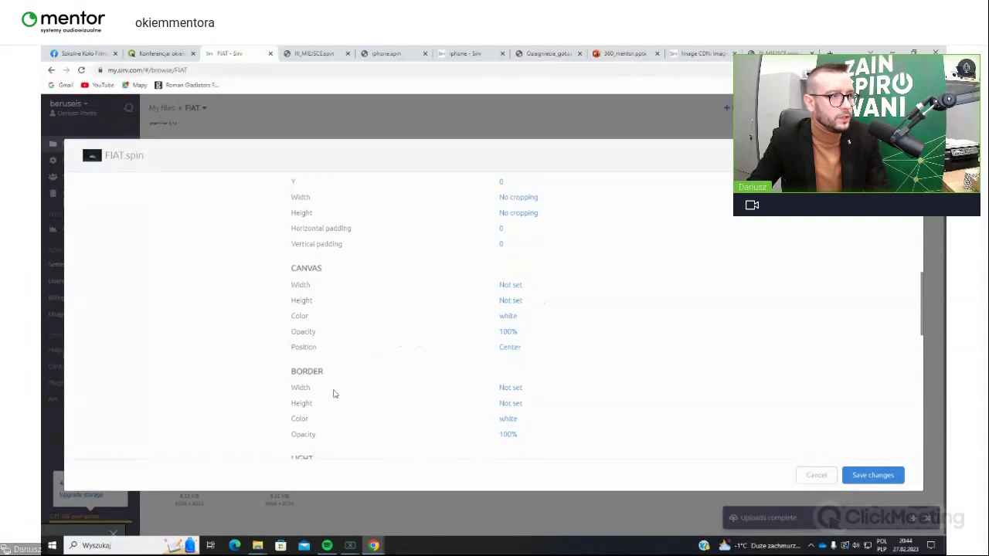
scroll(470, 389, down, 4)
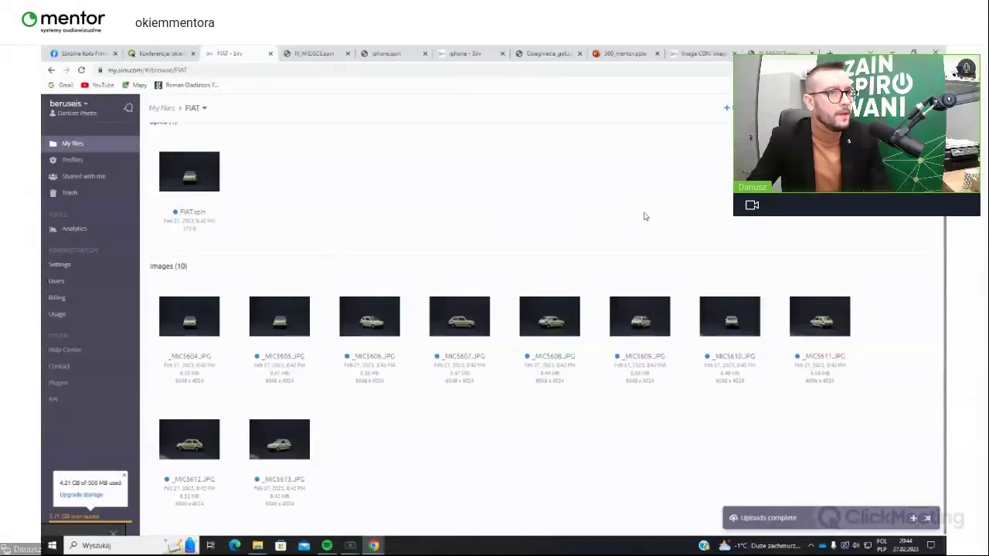
- Compare the file actions available for FIAT.spin with those for the photo _MIC5604.JPG
click(223, 142)
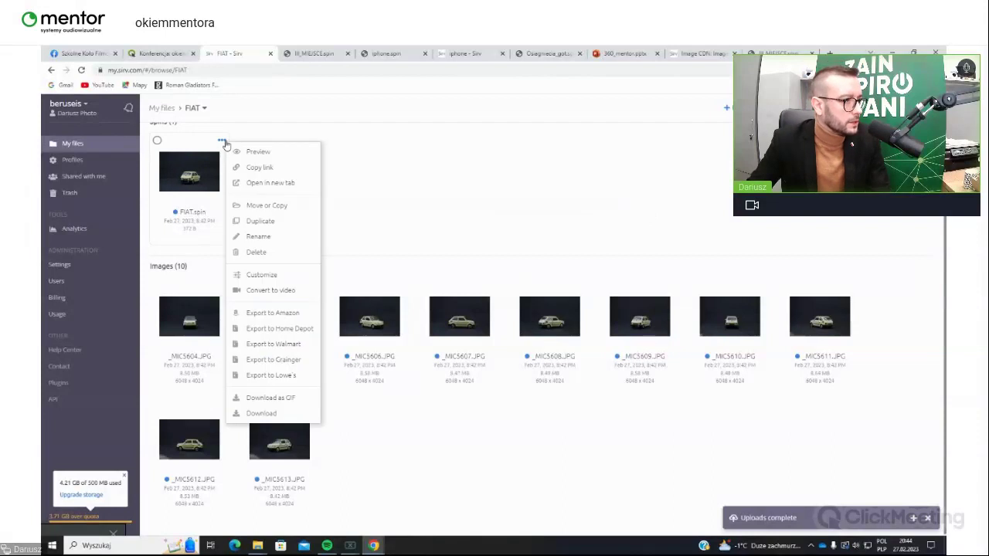
click(474, 494)
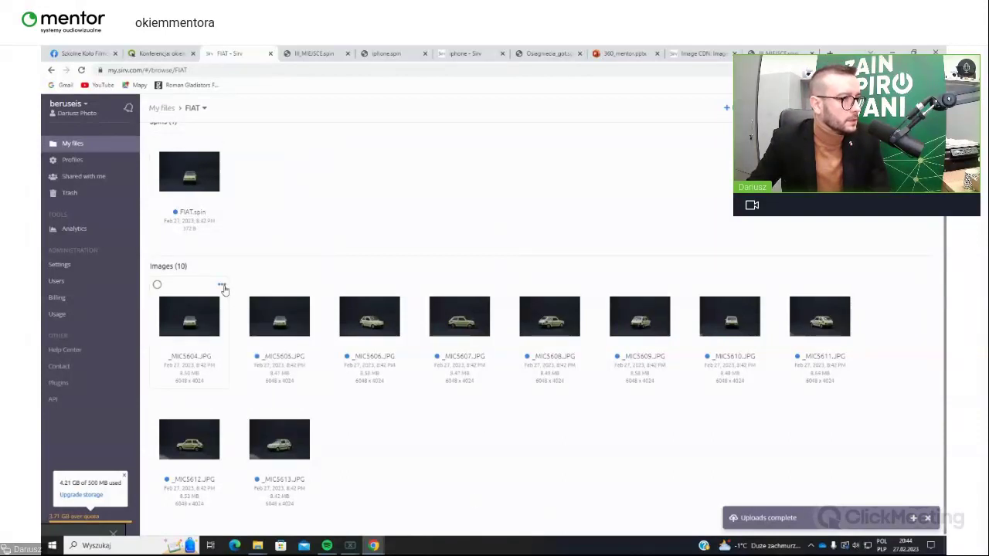
click(222, 287)
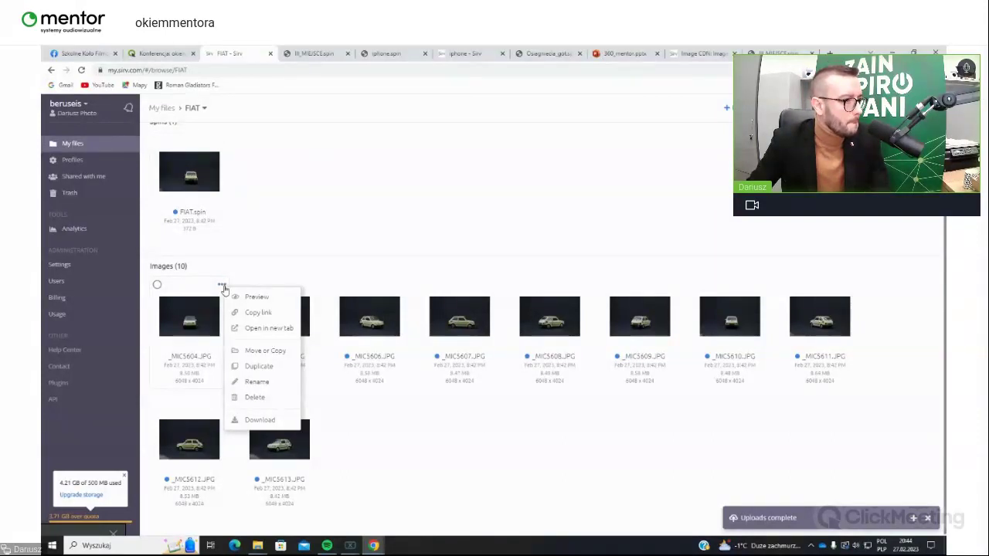
click(533, 477)
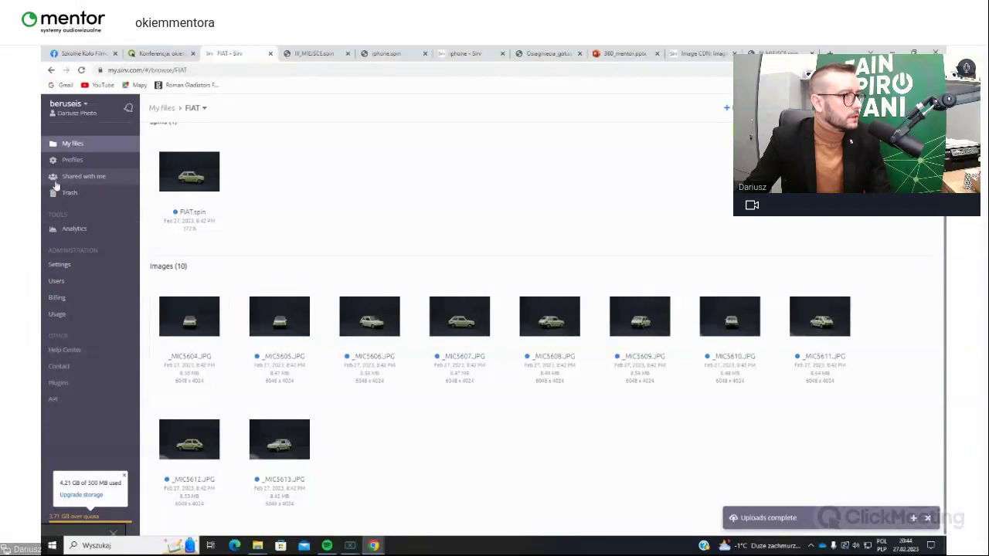
- View the account's profiles, return to the top level of My files and check the actions available for the 2023_01_12 trophy folder
click(73, 160)
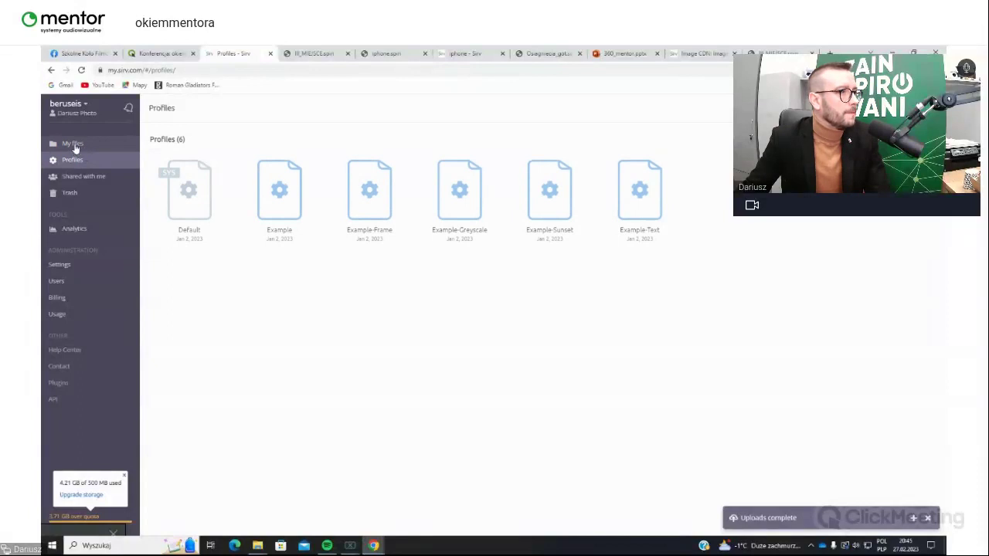
click(73, 145)
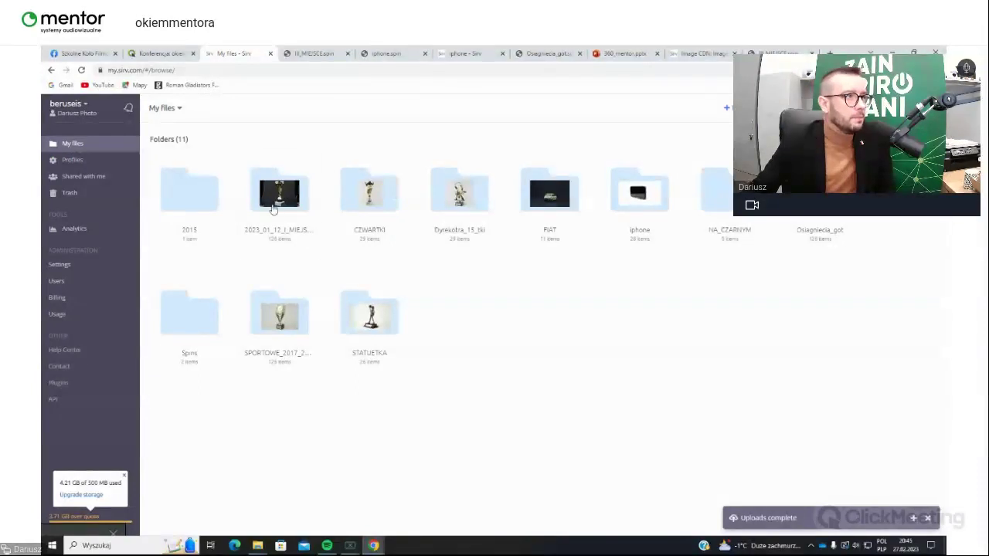
click(311, 159)
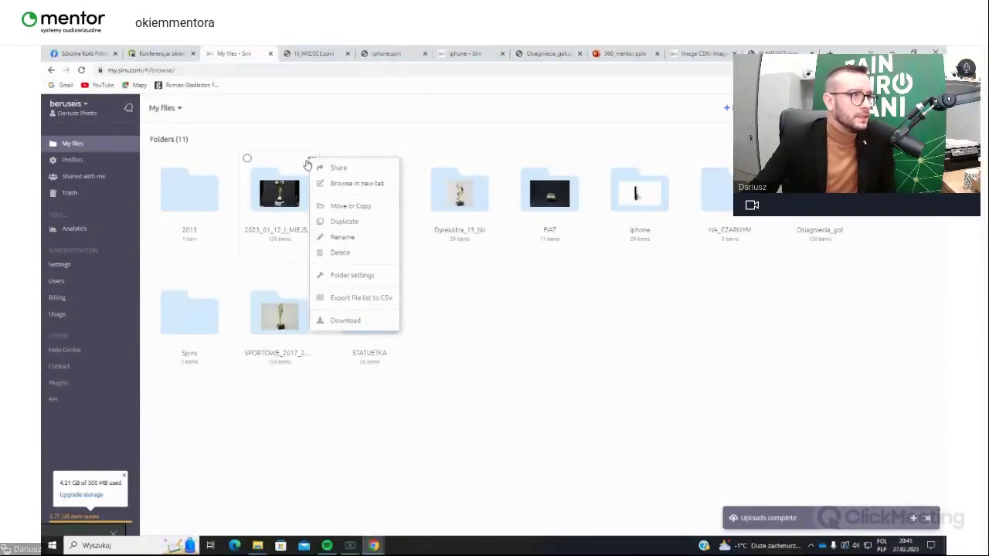
click(528, 325)
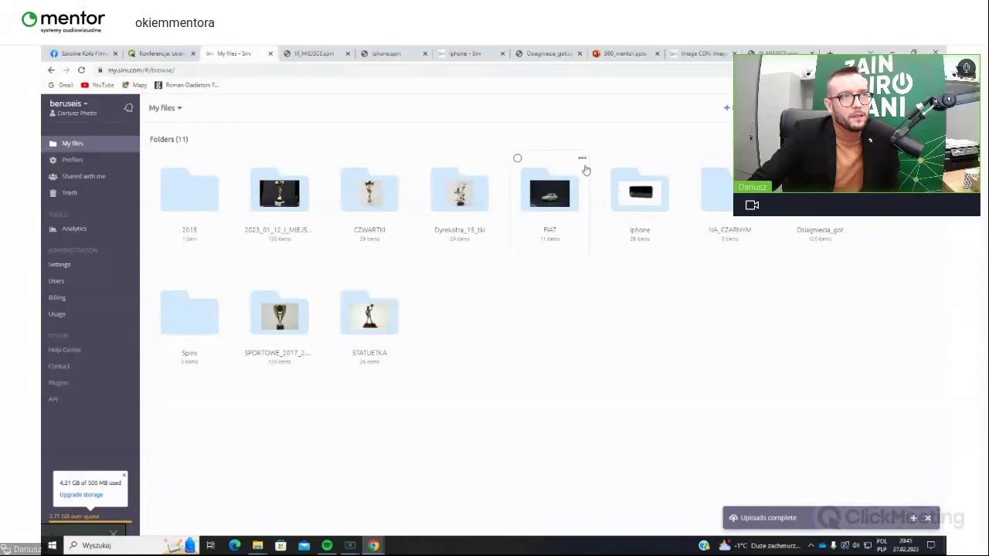
- Open the online photo editor Photopea (photopea.com) in a new browser tab
key(ctrl+t)
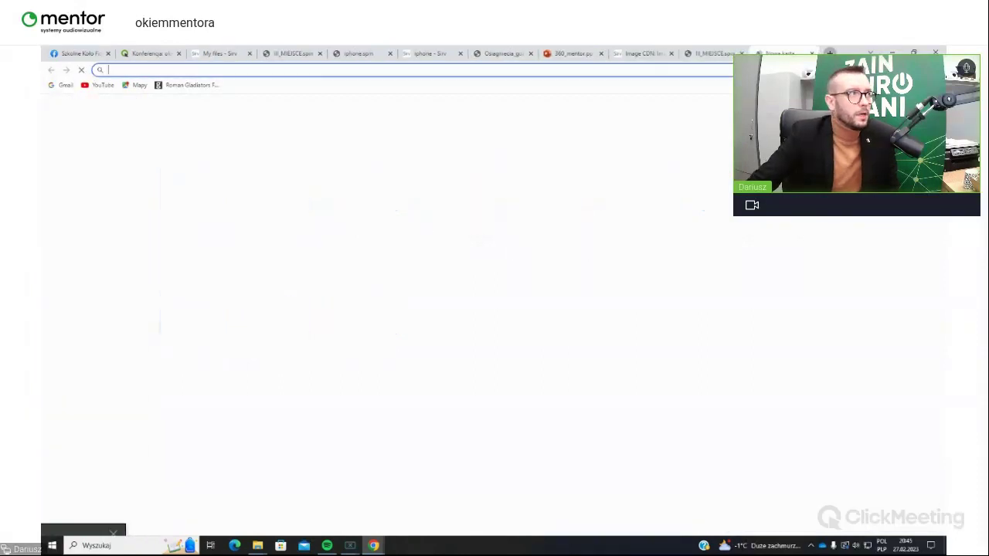
text(pho)
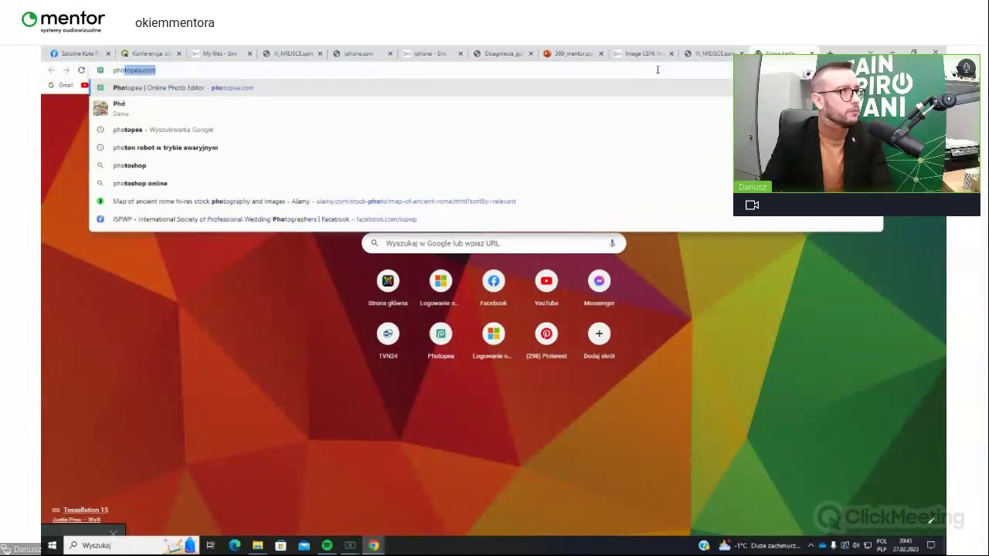
key(Return)
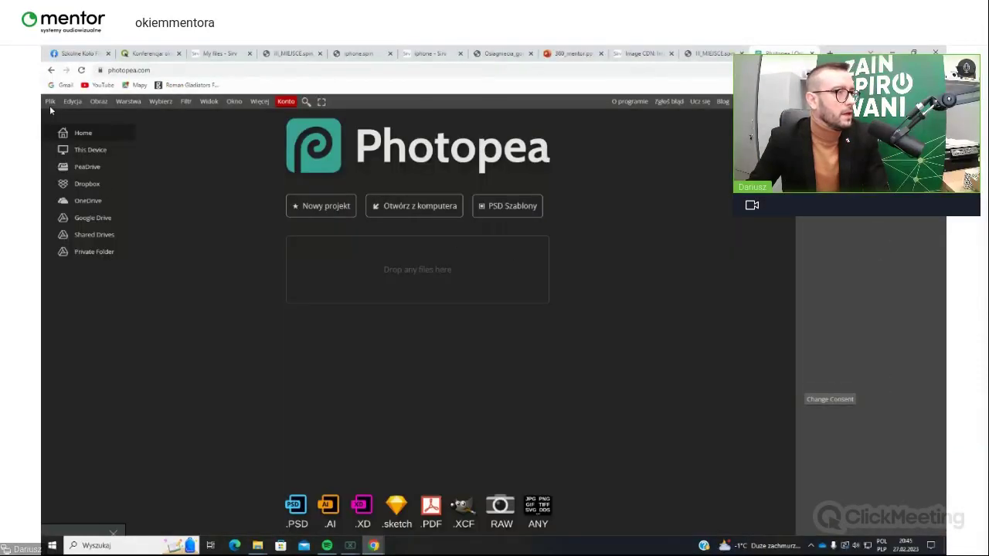
- Open all photos from the desktop's fiat folder, _MIC5604 to _MIC5613, in Photopea
click(50, 102)
click(72, 132)
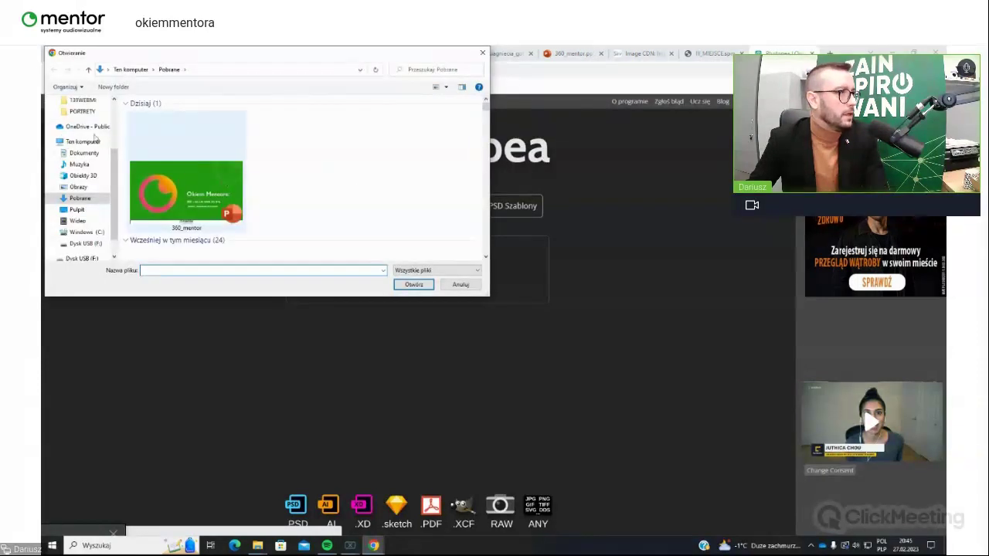
scroll(89, 132, up, 3)
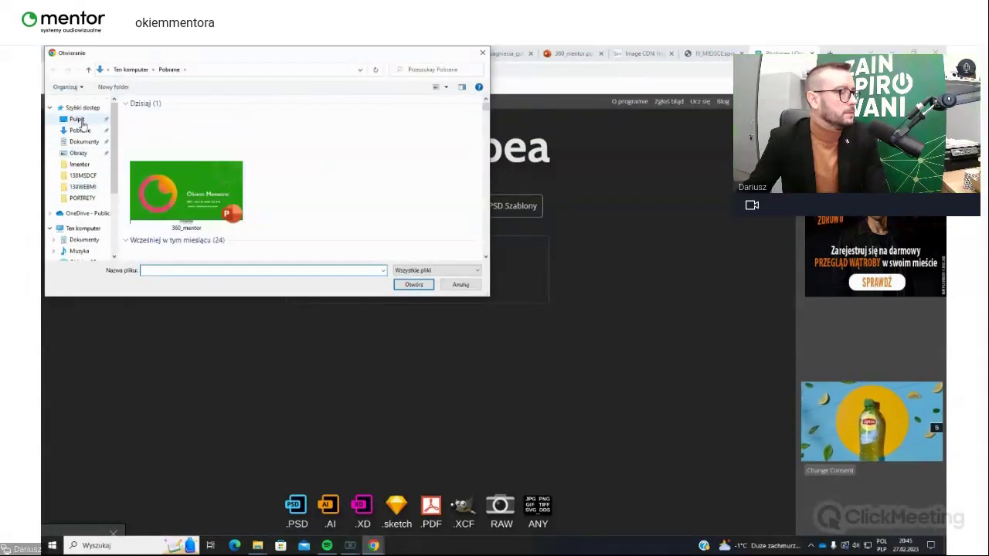
click(78, 120)
double_click(407, 155)
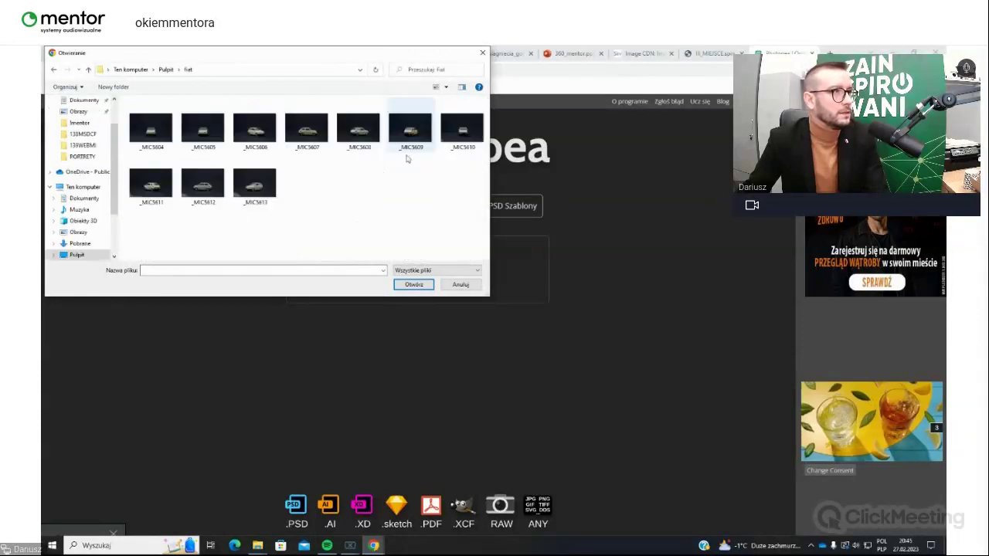
key(ctrl+a)
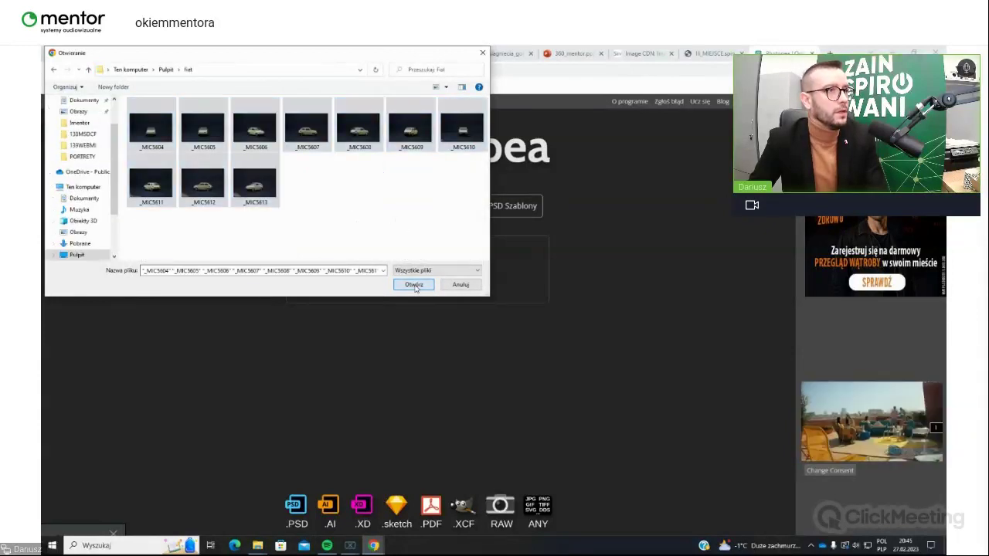
click(414, 285)
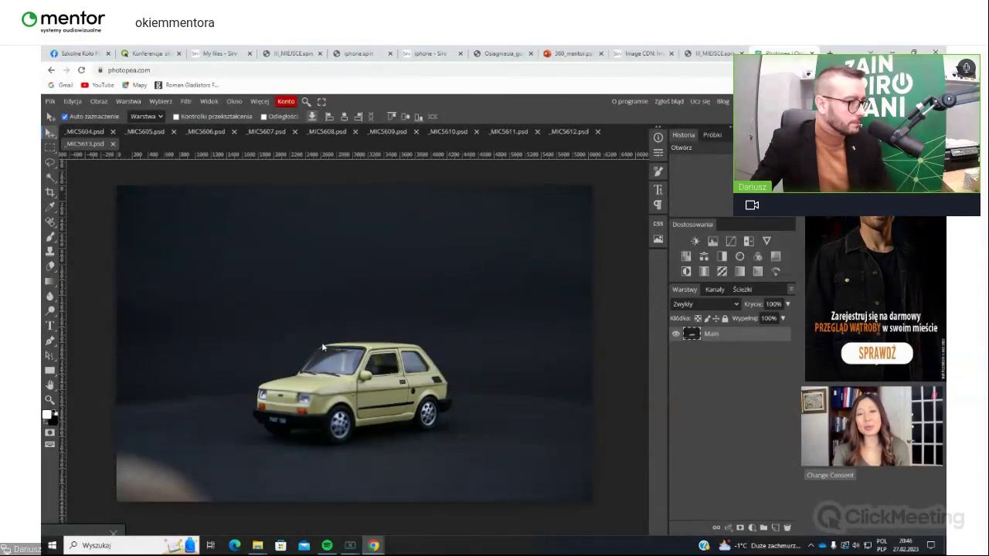
- Look through the opened photos _MIC5604, _MIC5607, _MIC5609 and _MIC5610 to compare the car views
click(76, 133)
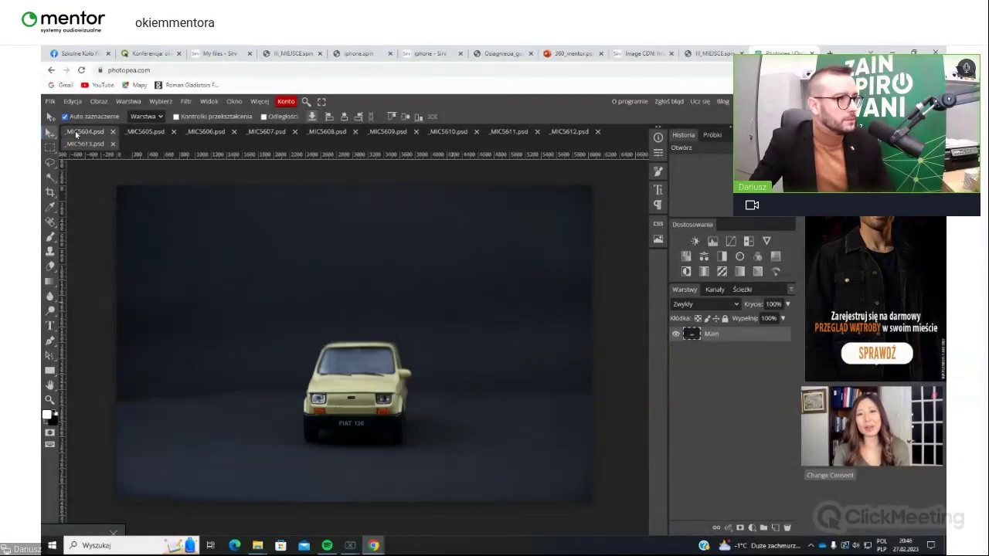
click(271, 136)
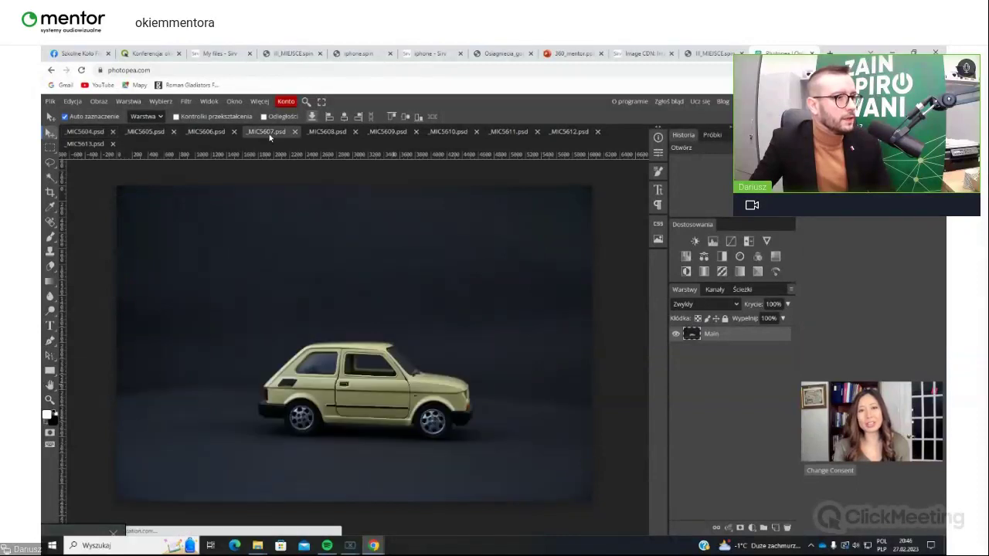
click(392, 134)
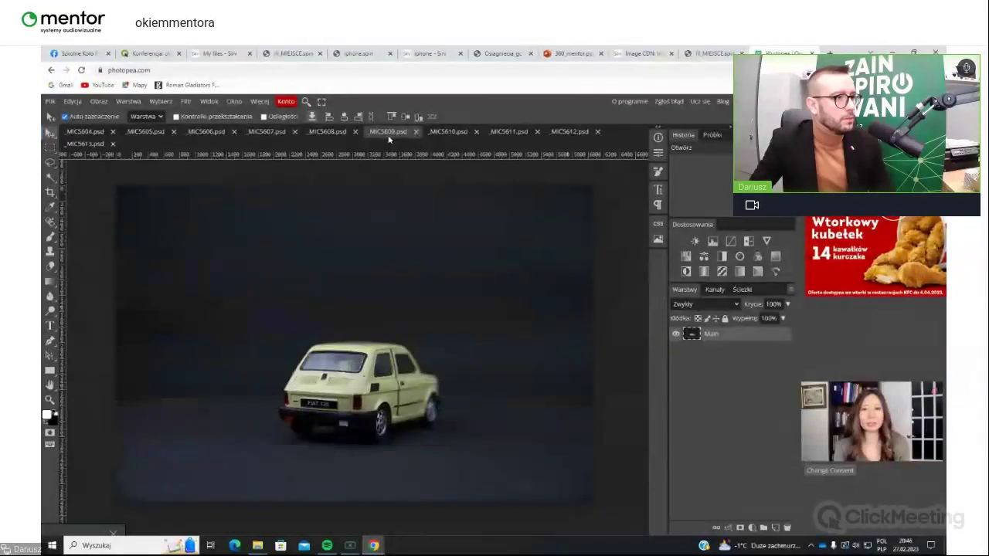
click(454, 136)
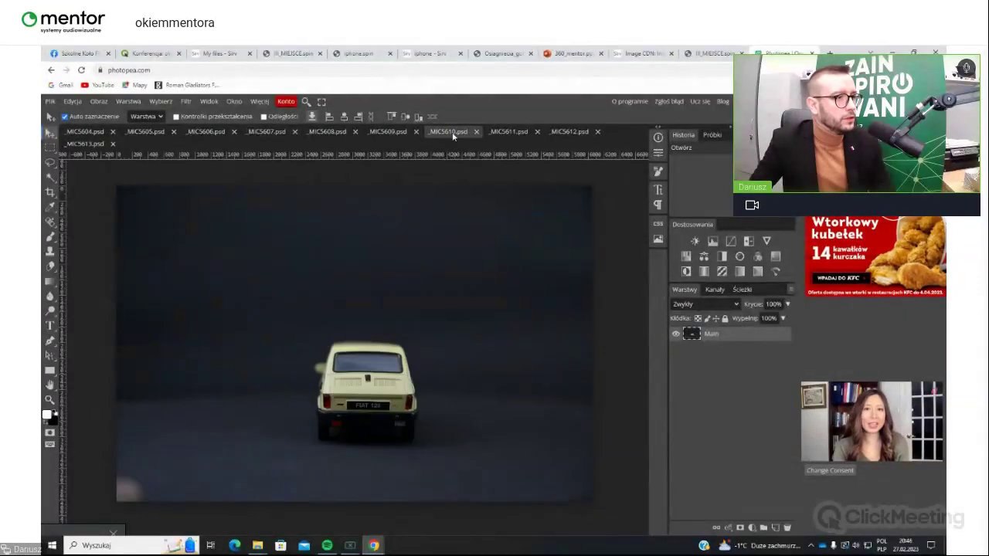
- Look through the remaining opened photos _MIC5611, _MIC5612 and _MIC5613 to compare the car views
click(492, 136)
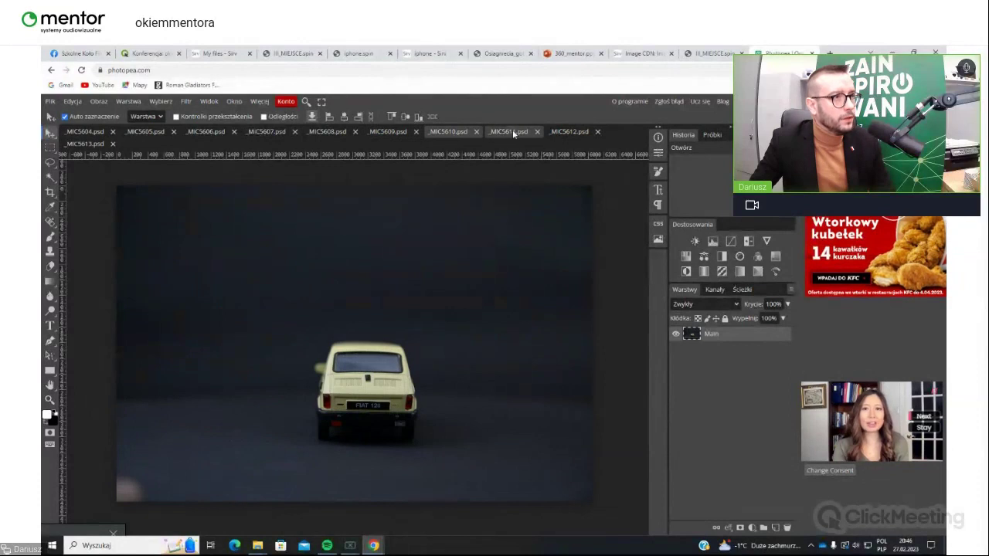
click(588, 133)
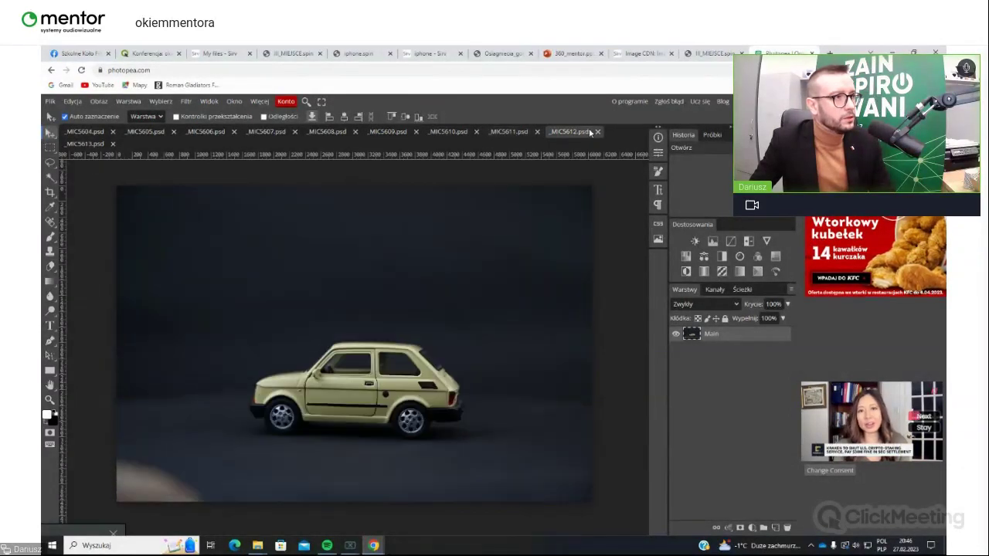
click(108, 146)
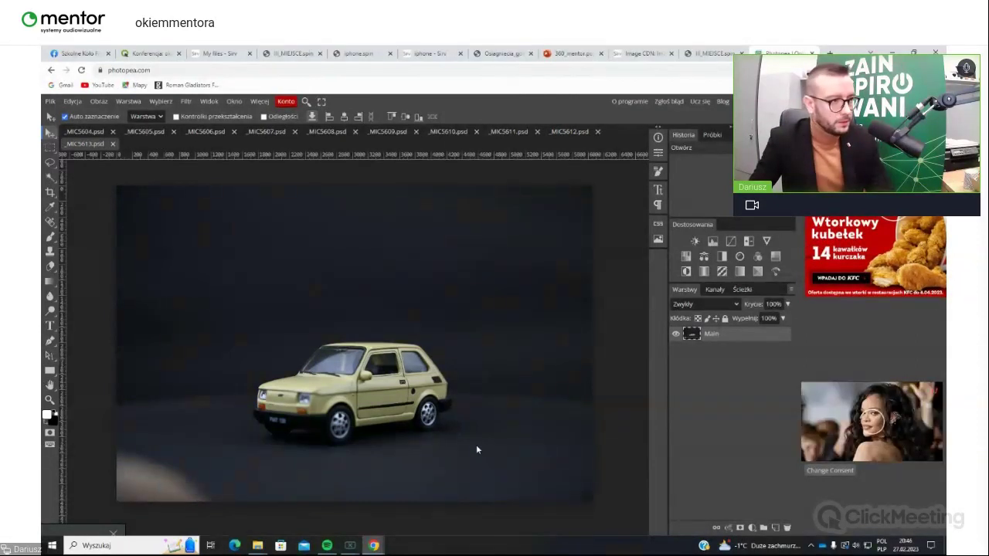
- Remove the light scratches on the ground behind the car's rear wheel in _MIC5613 with the Patch tool, then clear the selection
scroll(480, 451, up, 1)
scroll(480, 451, up, 3)
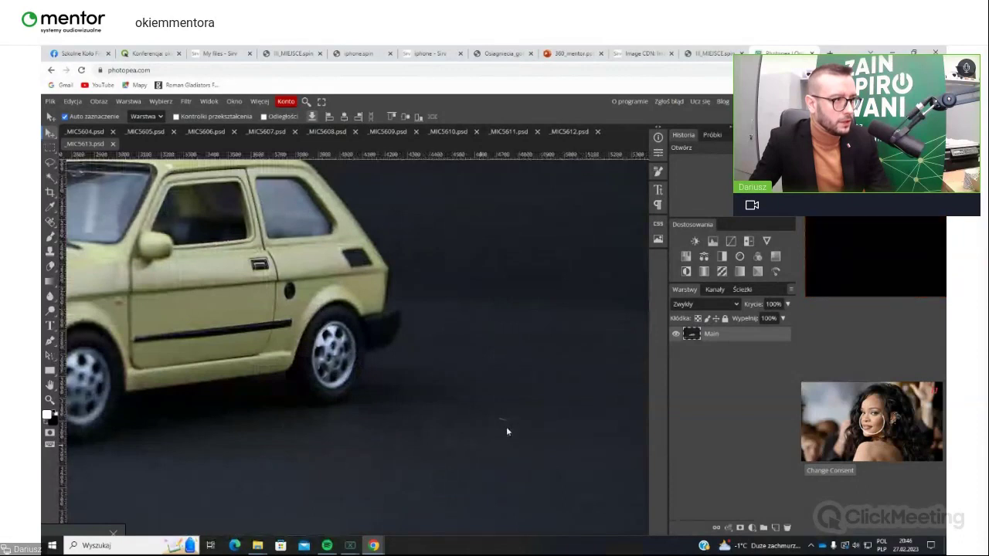
scroll(497, 425, up, 2)
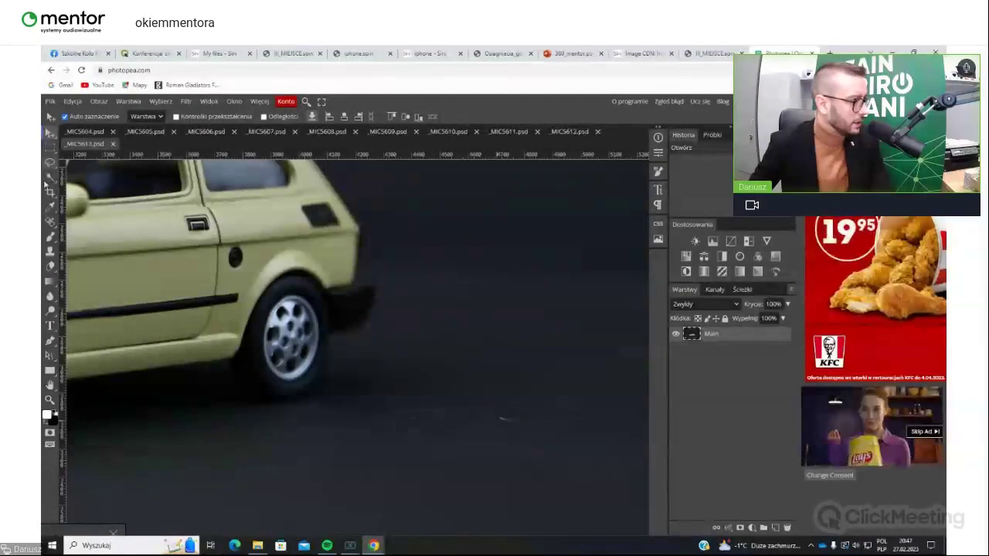
right_click(50, 231)
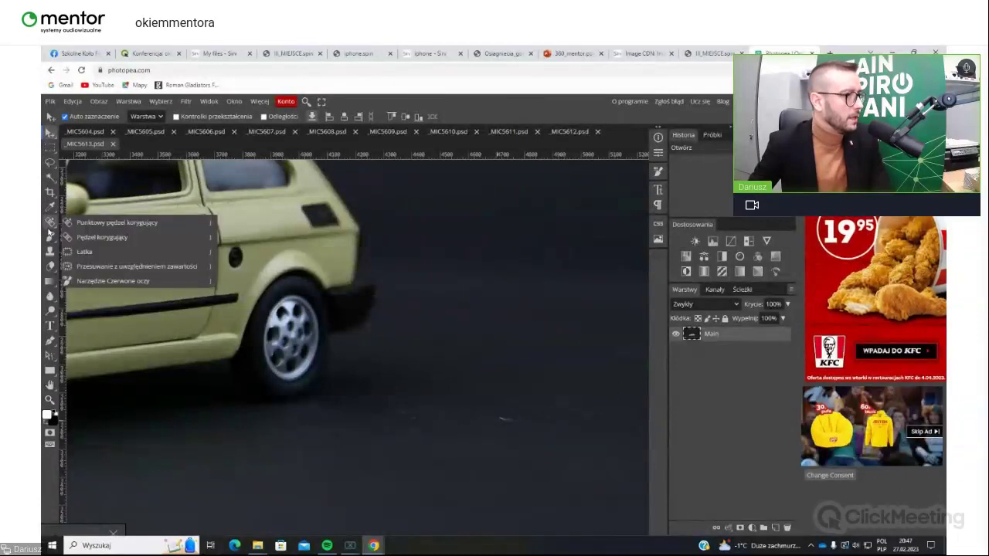
click(86, 253)
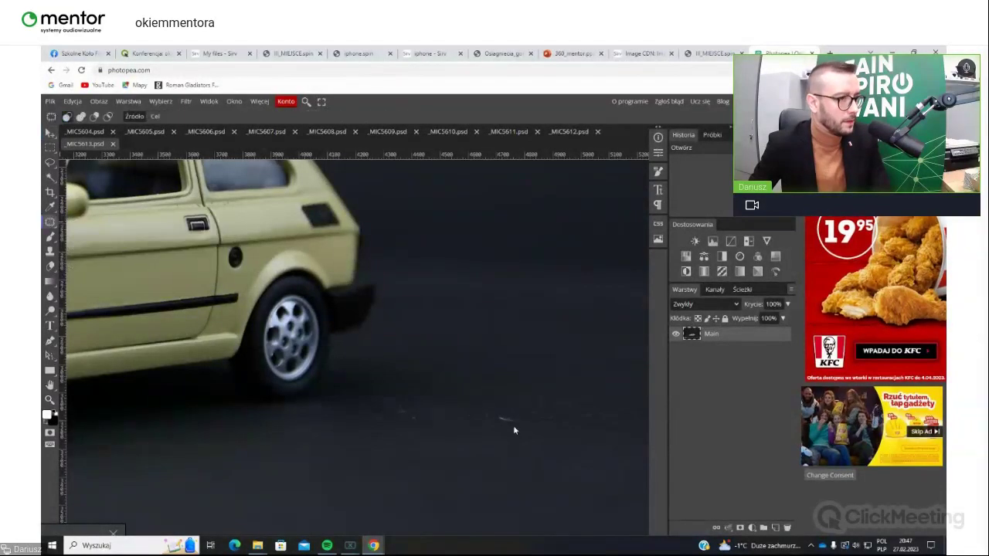
mouse_move(477, 419)
mouse_down()
mouse_move(522, 434)
mouse_move(531, 423)
mouse_move(471, 426)
mouse_up()
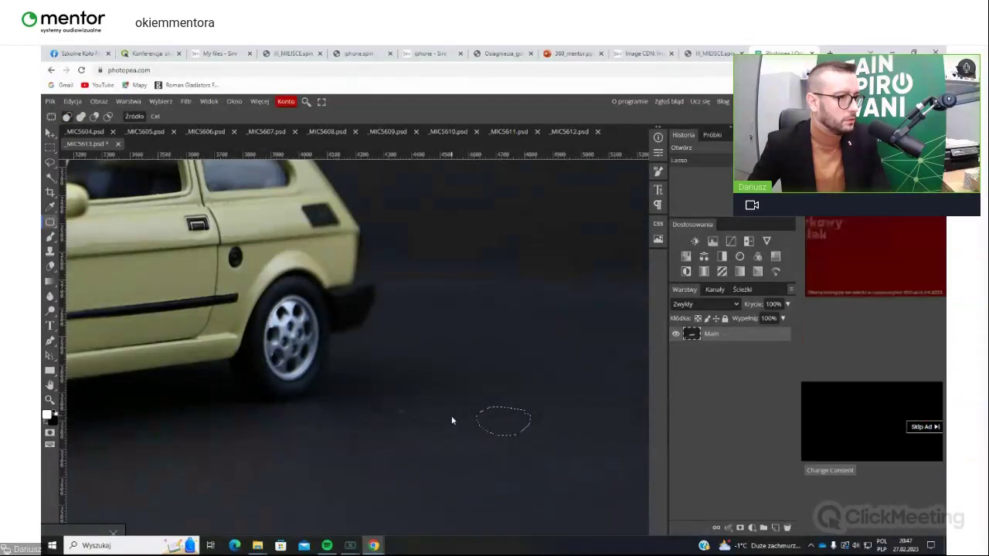
mouse_move(445, 388)
mouse_down()
mouse_move(407, 396)
mouse_move(397, 423)
mouse_move(416, 397)
mouse_move(352, 426)
mouse_up()
key(ctrl+d)
scroll(370, 399, down, 1)
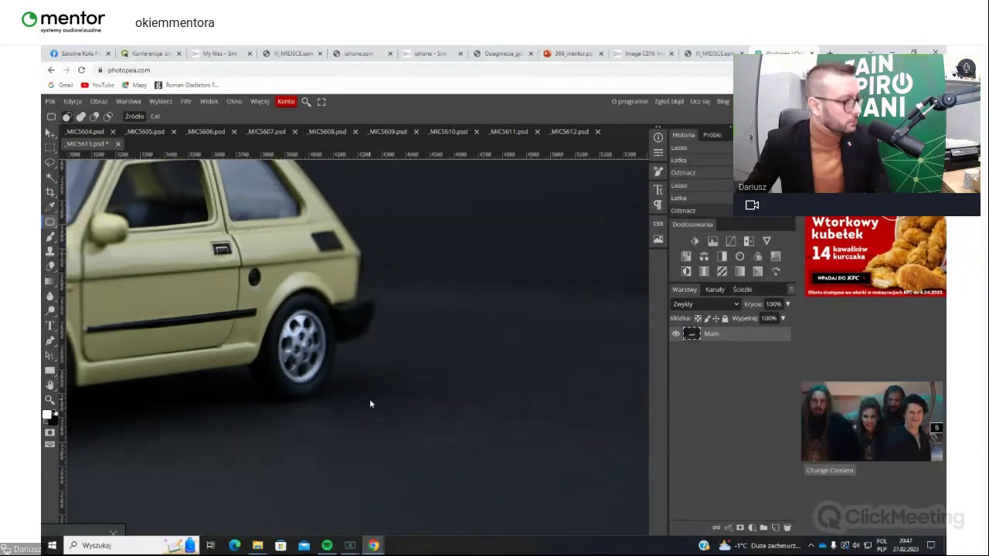
scroll(369, 399, down, 3)
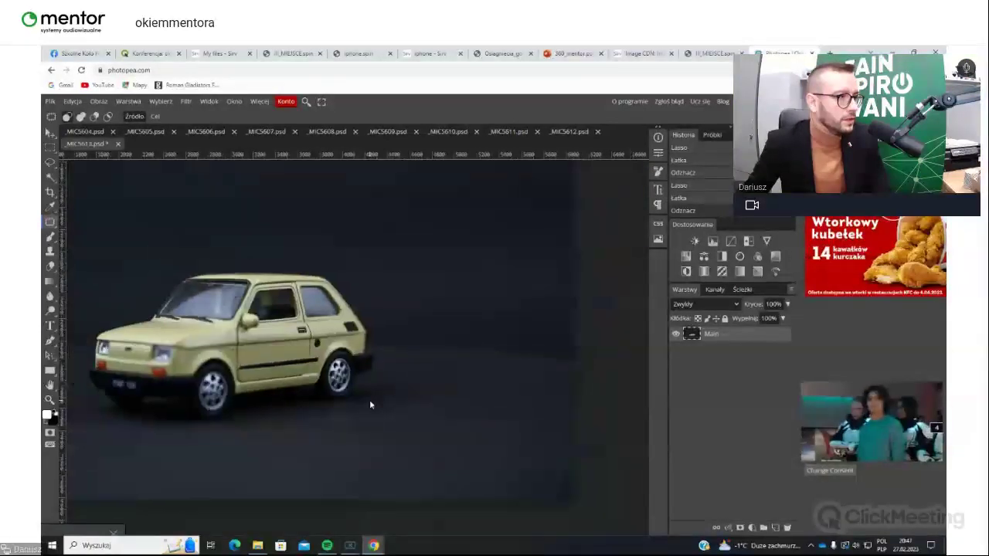
scroll(370, 399, down, 2)
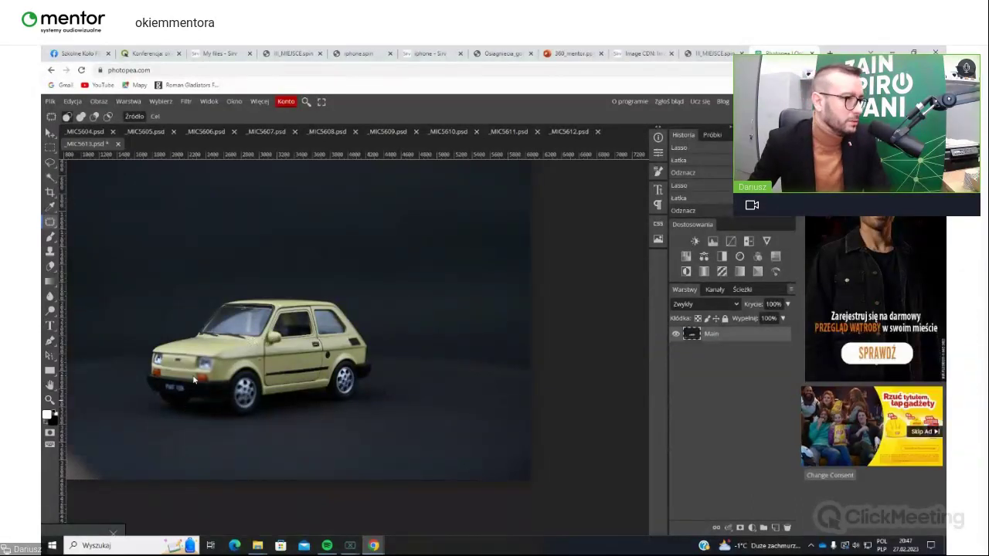
- Patch the small diagonal scratch in the dark upper part of the car's windscreen using a clean area nearby
scroll(144, 377, up, 6)
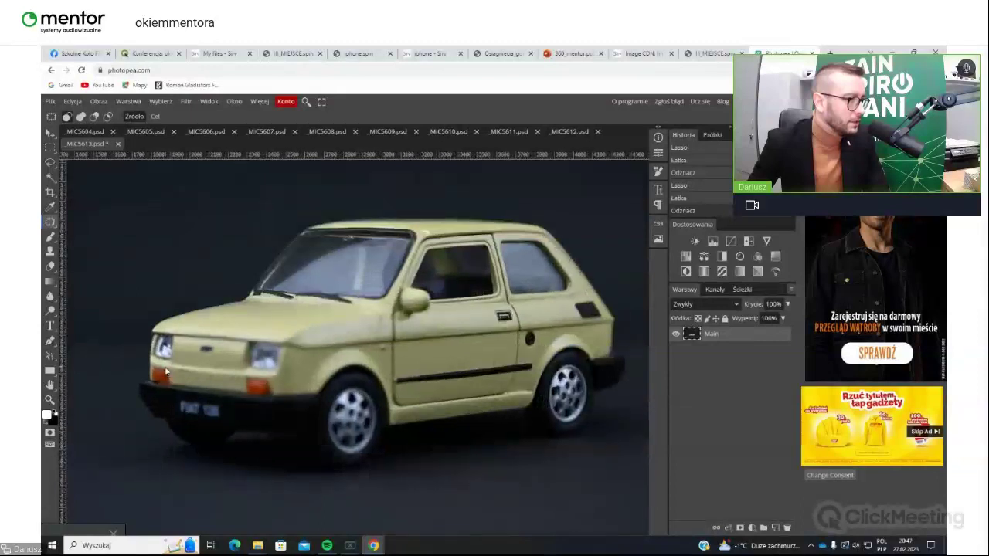
scroll(166, 372, down, 6)
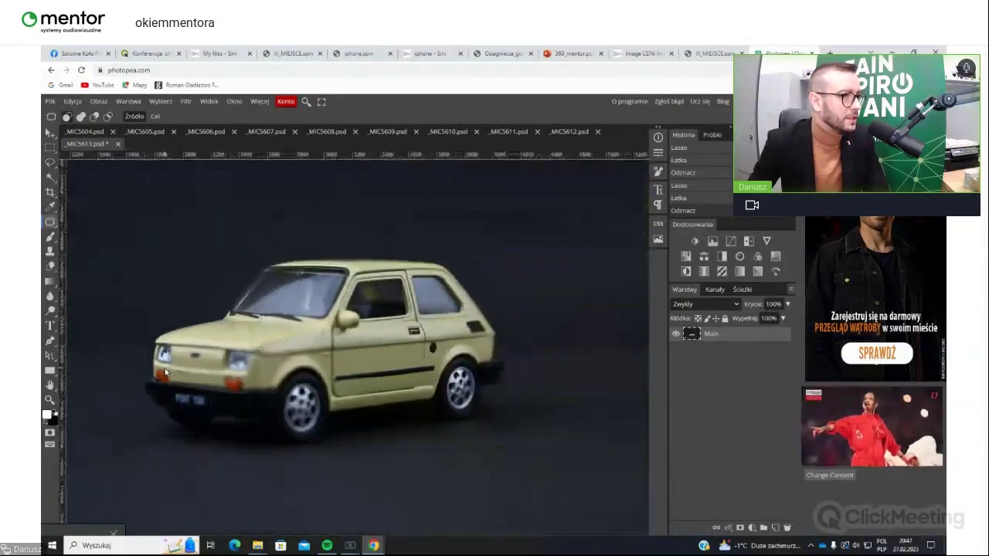
scroll(164, 372, down, 1)
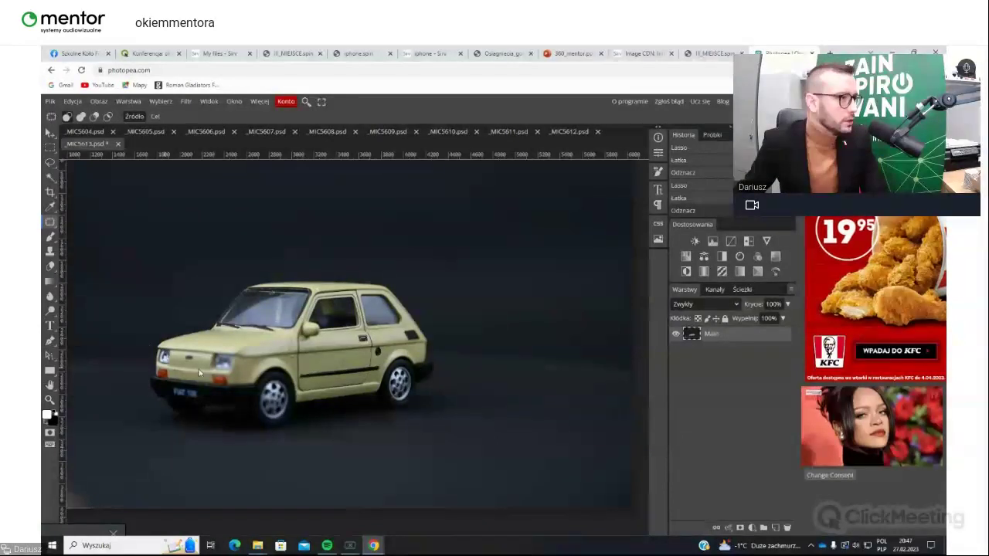
scroll(200, 374, up, 6)
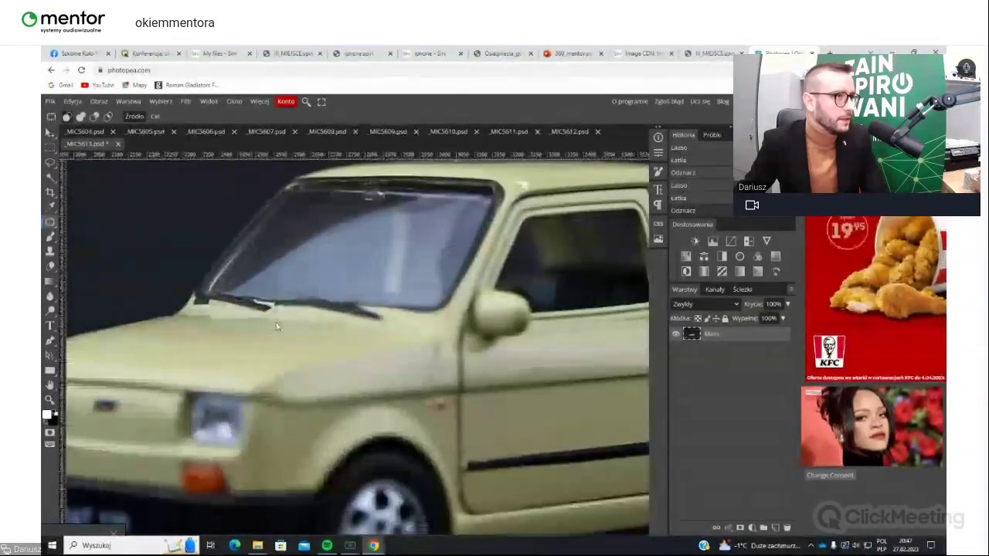
scroll(276, 326, up, 7)
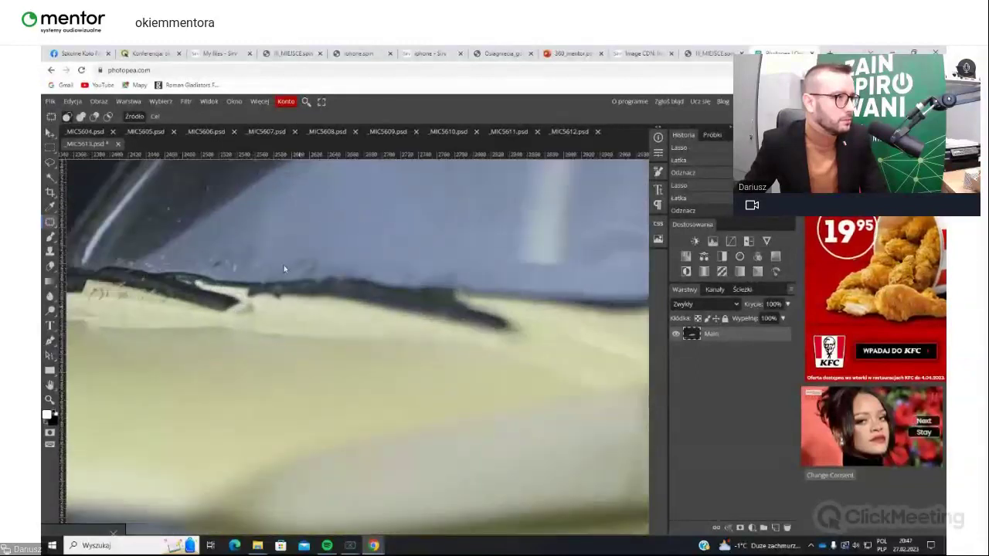
drag(279, 267, 296, 469)
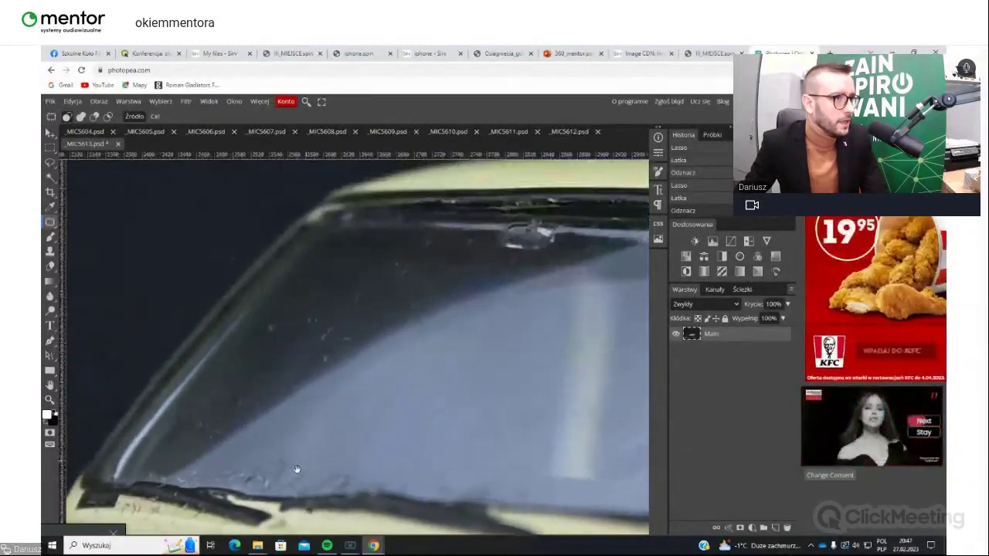
scroll(337, 319, up, 4)
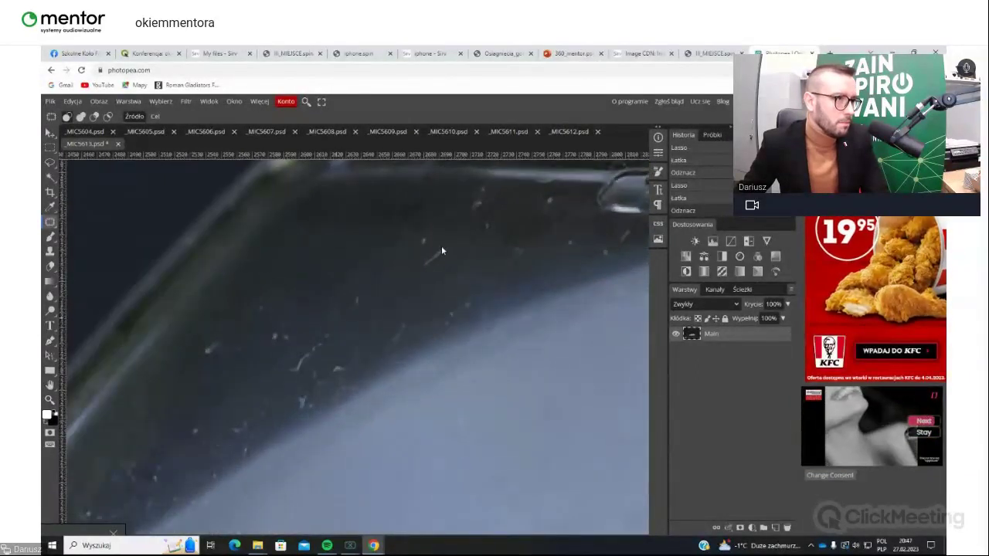
mouse_move(410, 283)
mouse_down()
mouse_move(449, 266)
mouse_move(451, 226)
mouse_up()
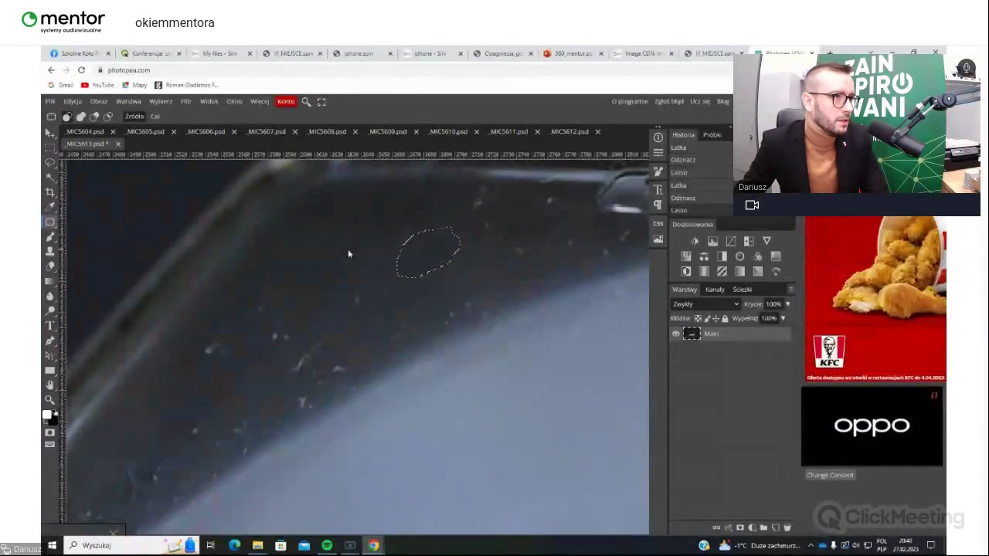
click(360, 283)
- Patch out the cluster of dust specks in the dark part of the windscreen and clear the selection
mouse_move(366, 279)
mouse_down()
mouse_move(340, 301)
mouse_move(367, 309)
mouse_move(360, 302)
mouse_up()
mouse_move(289, 322)
mouse_down()
mouse_move(267, 373)
mouse_move(327, 377)
mouse_up()
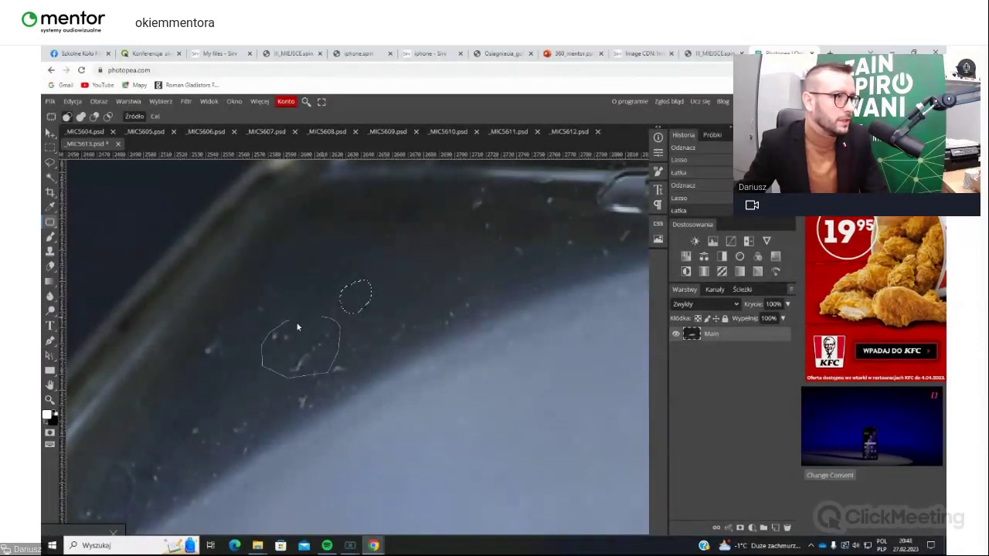
drag(294, 345, 290, 325)
drag(297, 344, 304, 275)
click(260, 320)
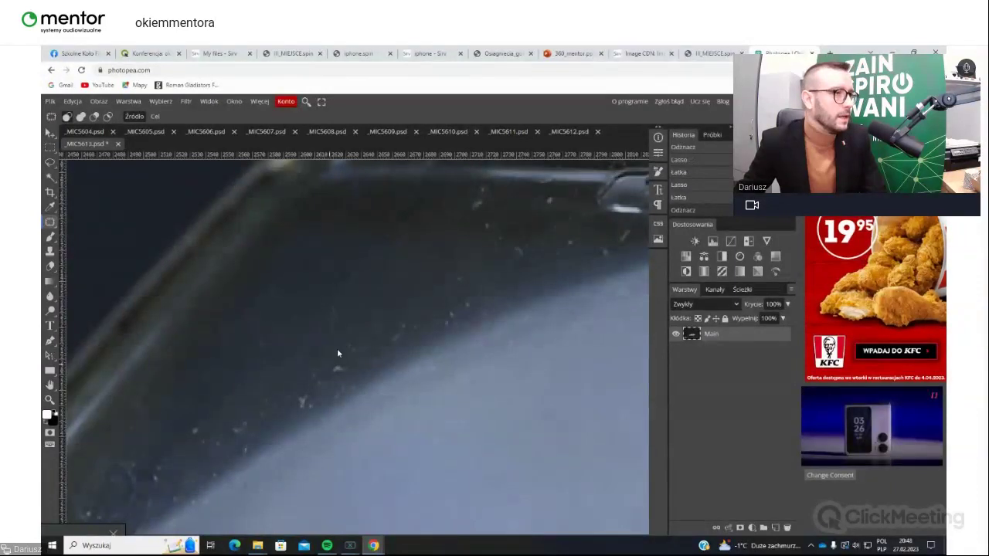
scroll(338, 353, down, 5)
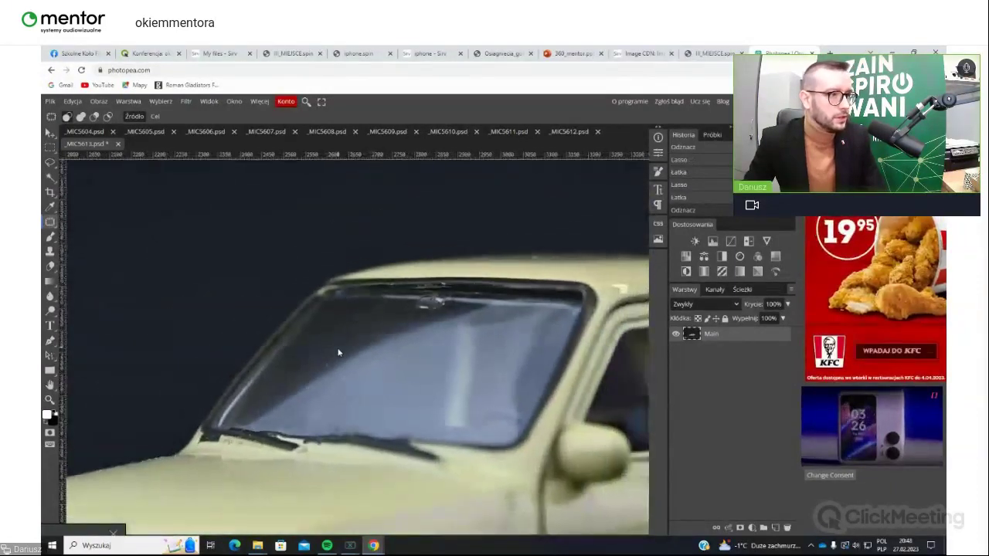
scroll(338, 353, down, 4)
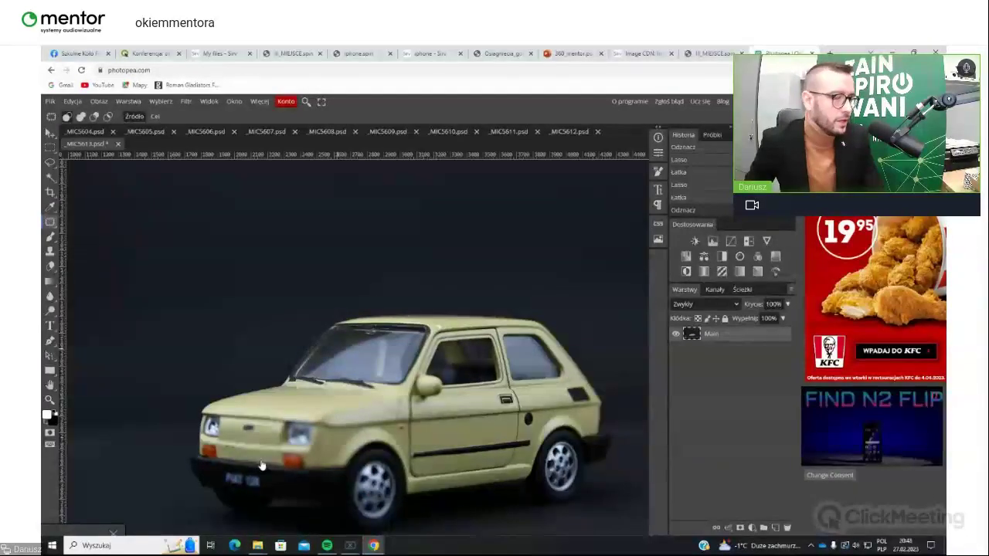
- Duplicate the Main layer and patch out the dark scratch on the car's front panel beside the orange indicator
key(ctrl+j)
scroll(207, 454, up, 2)
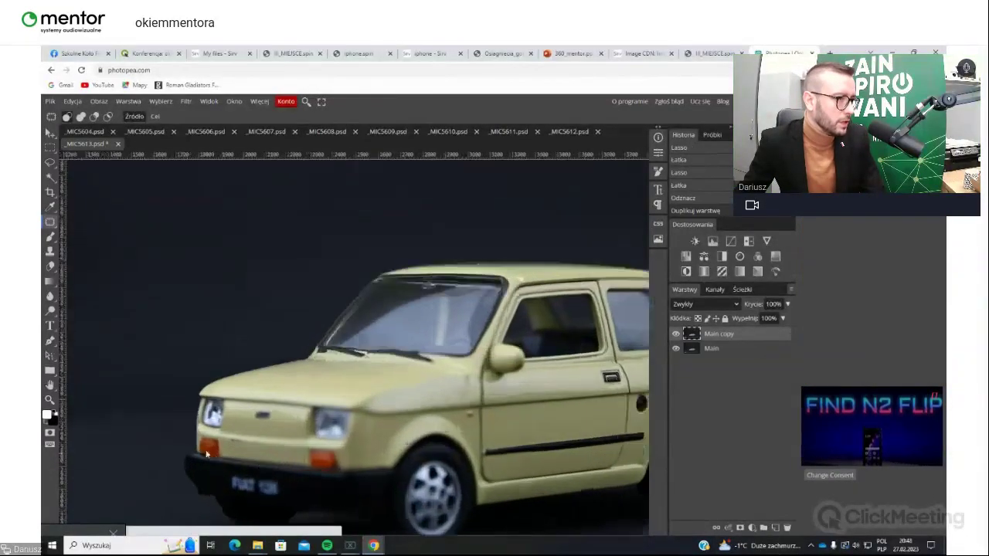
scroll(207, 455, up, 5)
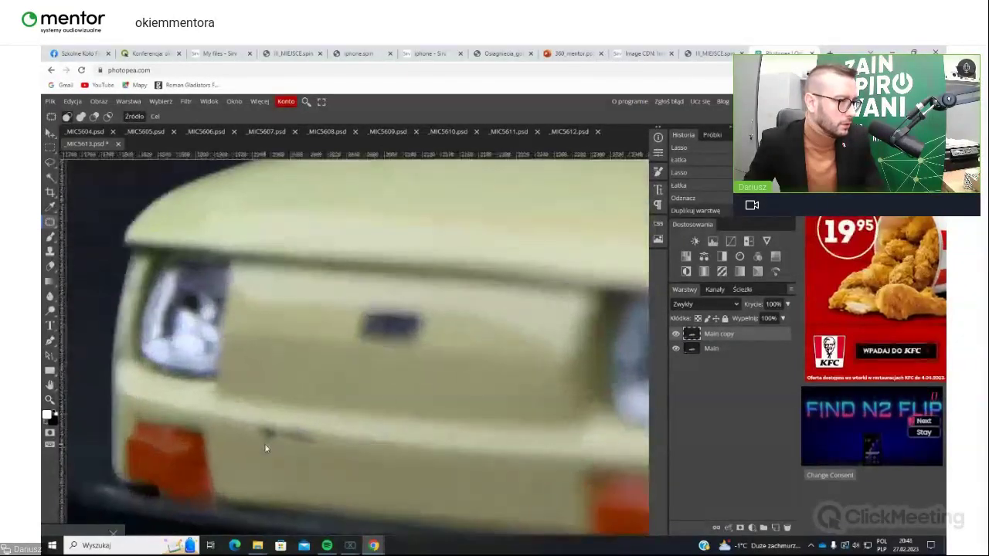
mouse_move(299, 435)
mouse_down()
mouse_move(255, 433)
mouse_move(274, 447)
mouse_move(318, 438)
mouse_move(305, 441)
mouse_move(302, 464)
mouse_up()
key(ctrl+d)
scroll(370, 407, down, 3)
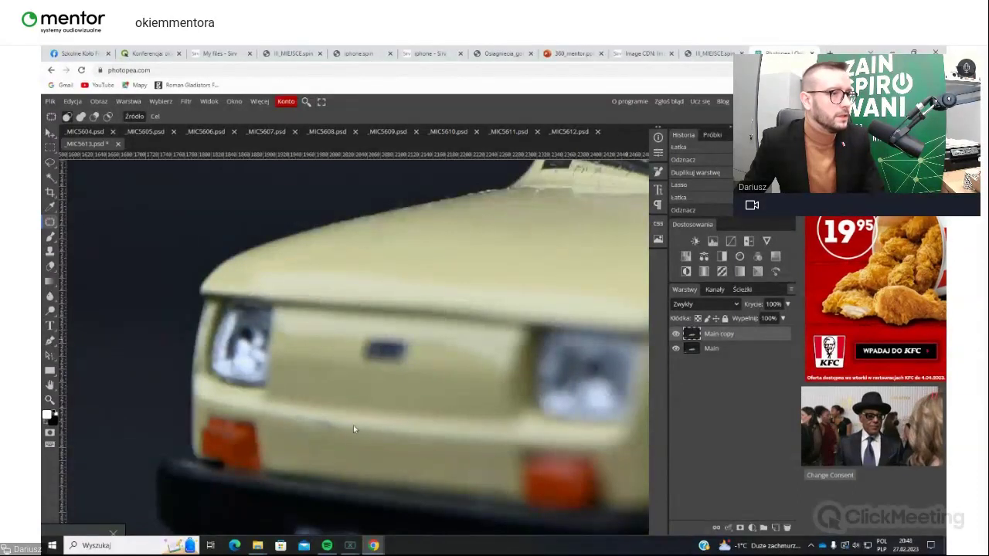
scroll(356, 425, down, 6)
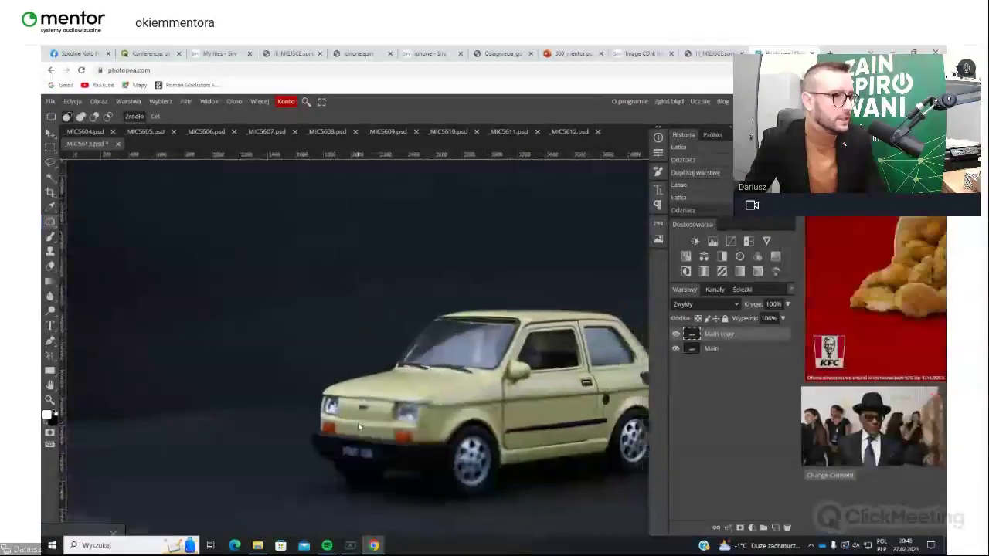
- Crop _MIC5613 closer around the car, cutting off the bright blurred object in the photo's lower-left corner
scroll(358, 427, down, 4)
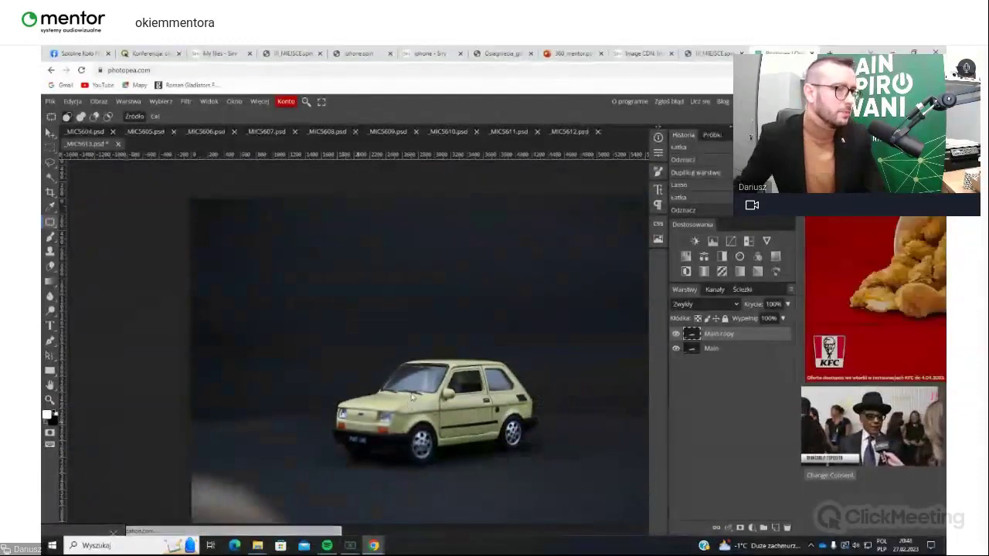
scroll(412, 397, down, 2)
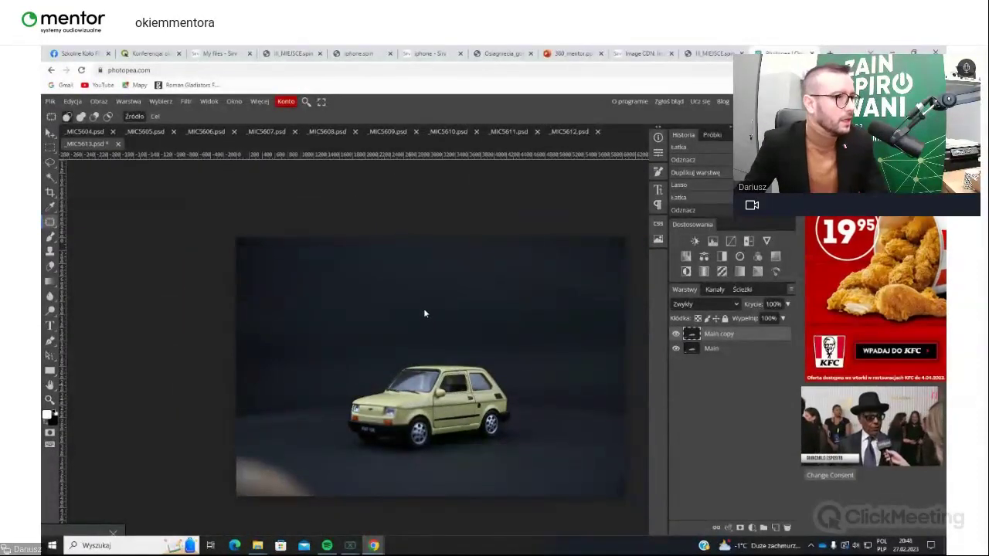
key(c)
drag(240, 240, 246, 244)
drag(229, 230, 349, 314)
drag(471, 405, 444, 399)
click(586, 117)
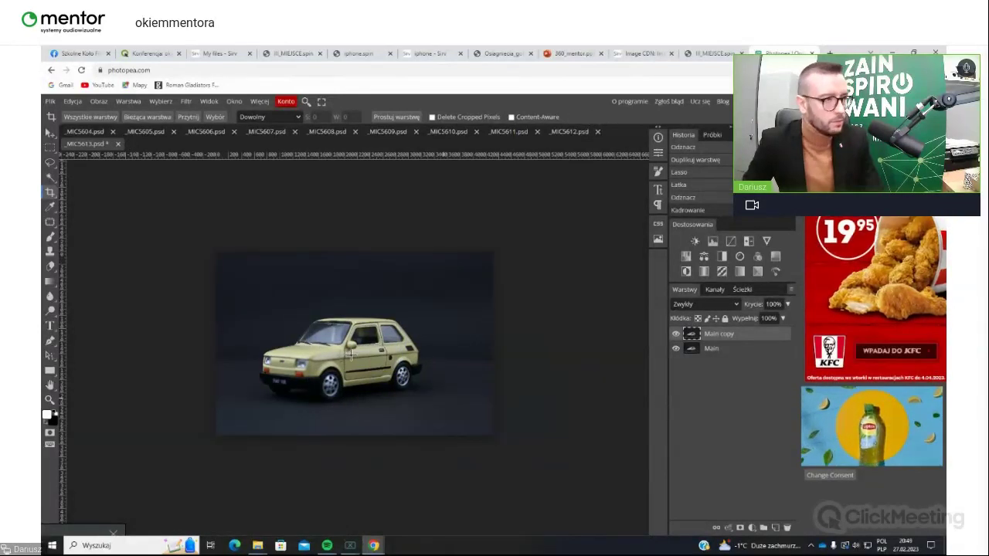
scroll(349, 356, up, 2)
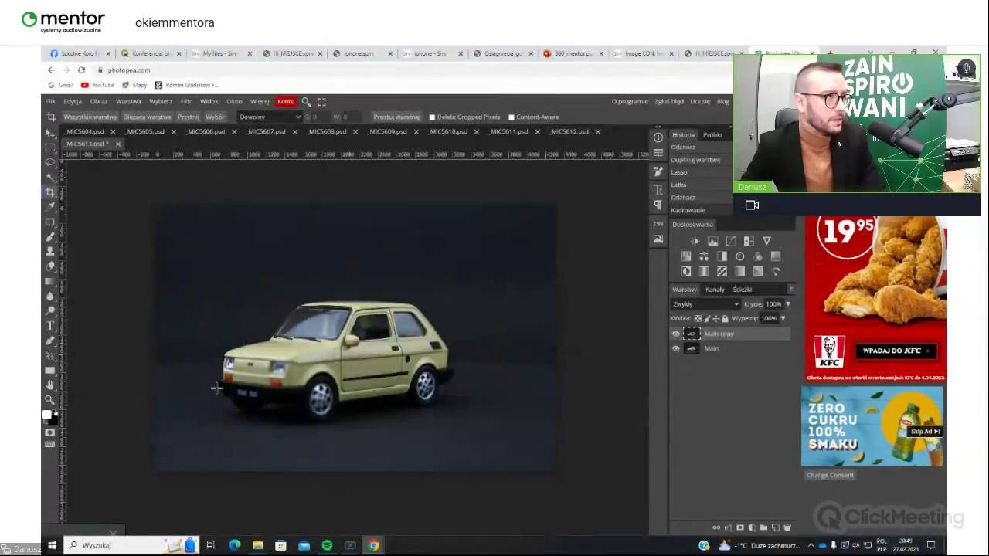
- Crop _MIC5612 closer around the side-view car, cutting off the bright blurred object in the photo's lower-left corner
click(568, 132)
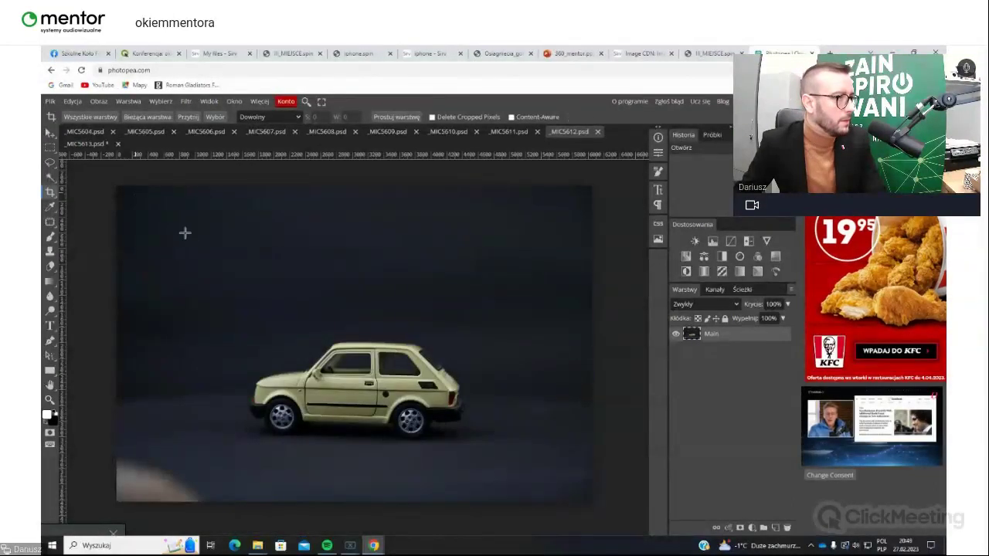
drag(119, 192, 592, 501)
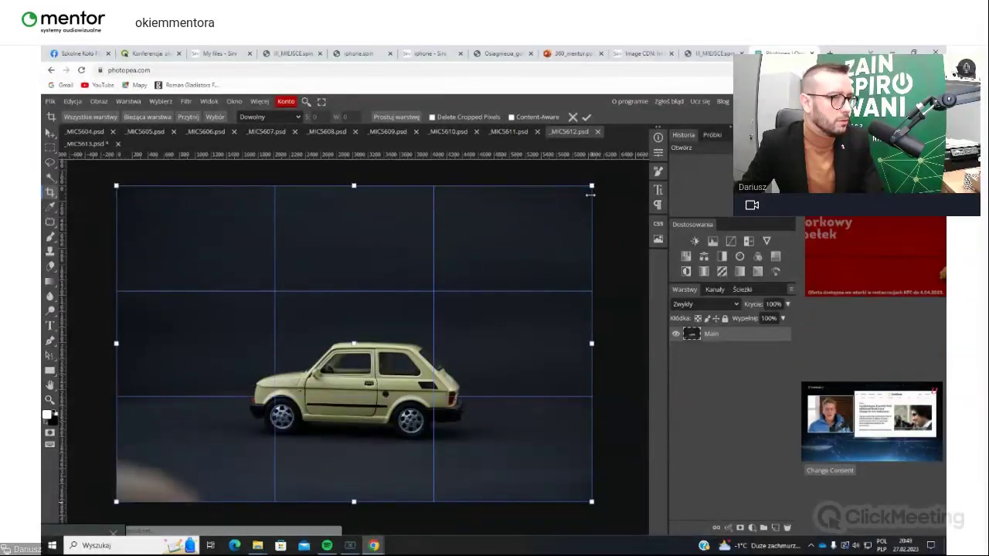
drag(592, 186, 483, 291)
drag(437, 331, 493, 317)
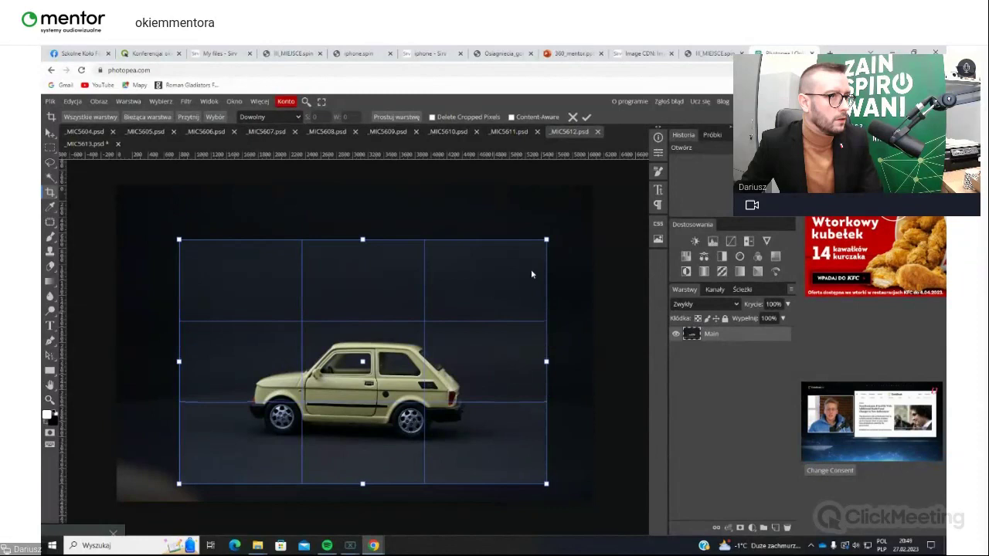
drag(546, 240, 529, 252)
drag(469, 309, 473, 310)
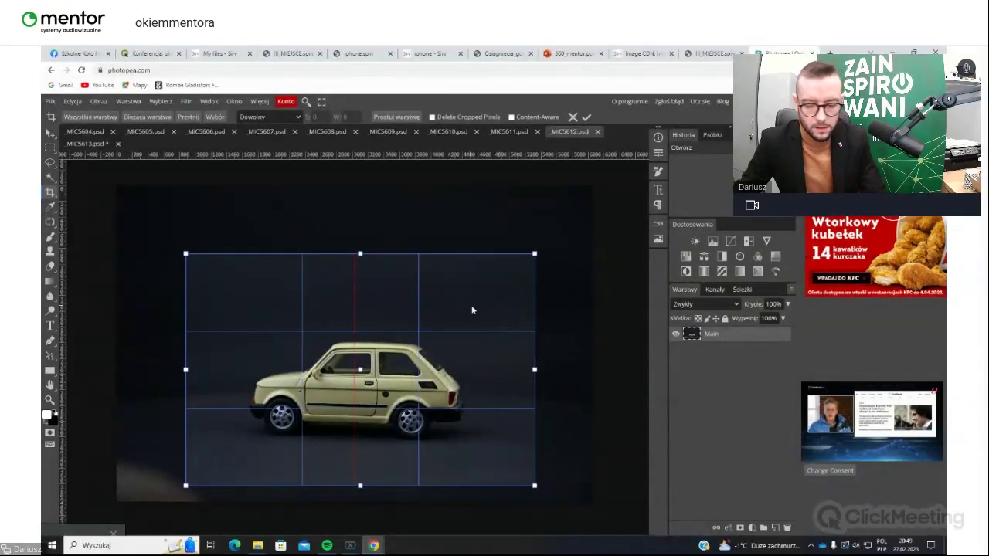
key(Return)
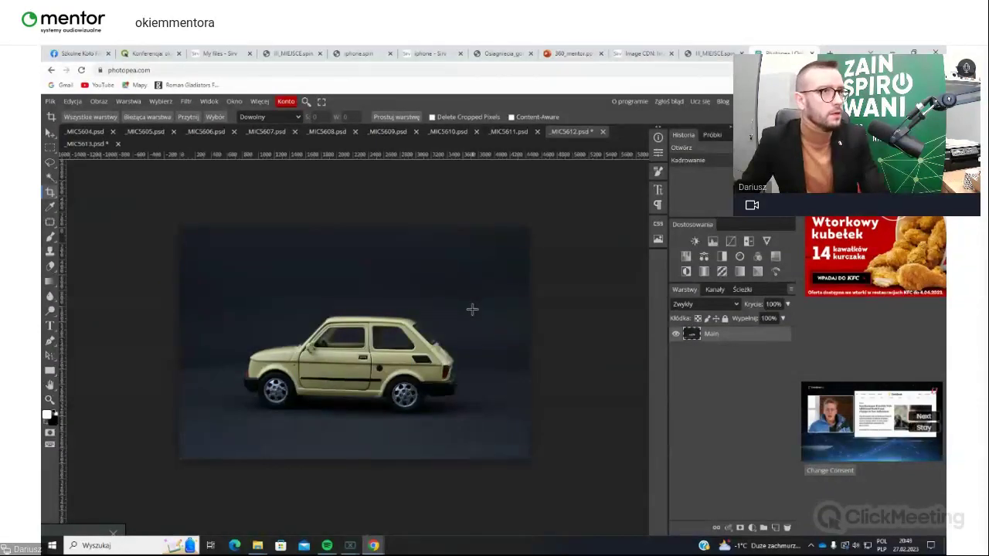
- Crop _MIC5611 closer around the rear three-quarter view of the car, excluding the bright blurred object in the photo's lower-left corner
click(503, 133)
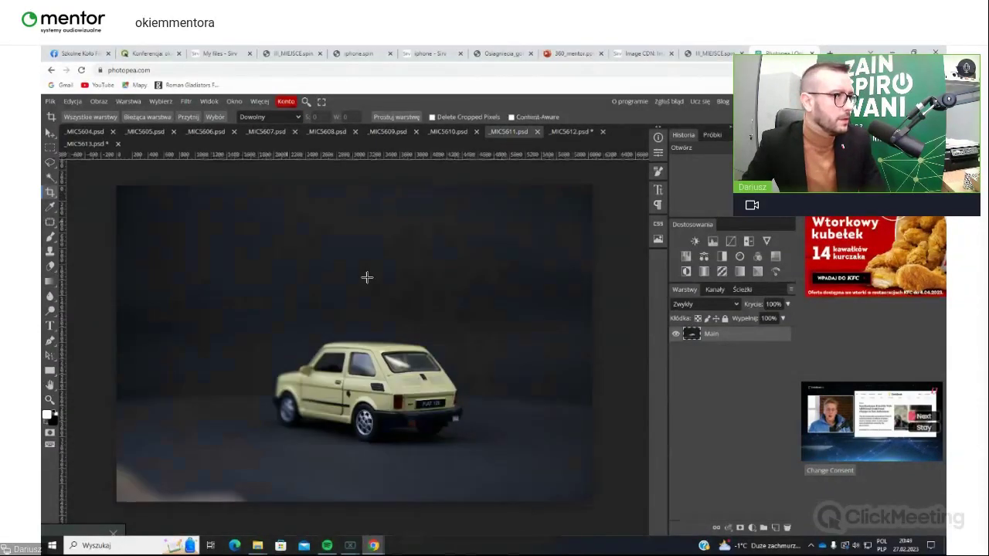
key(v)
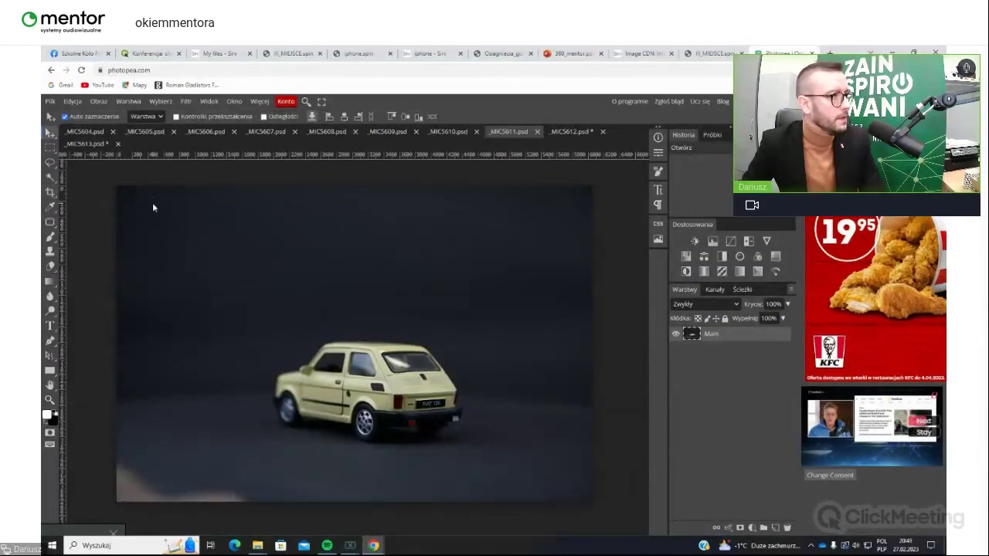
key(c)
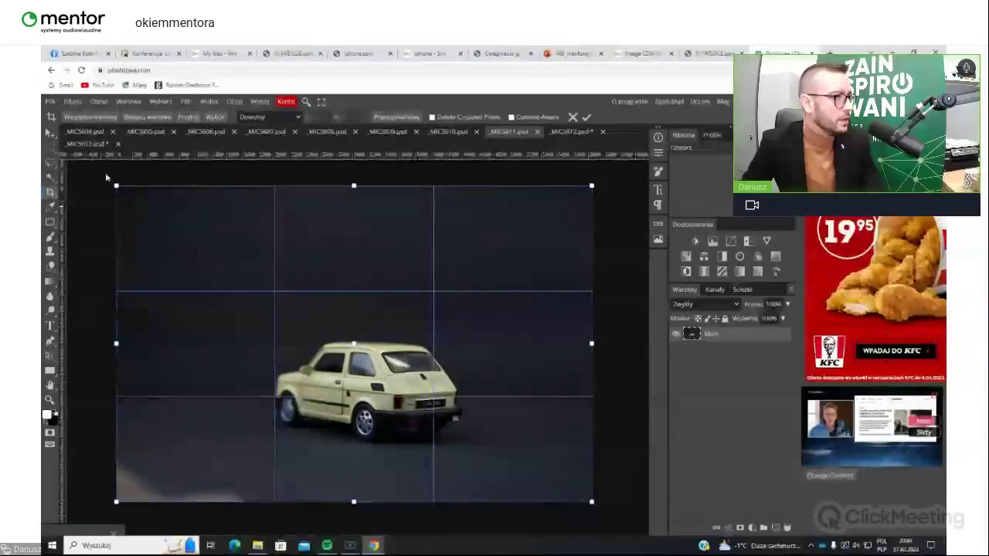
drag(116, 185, 233, 261)
drag(509, 408, 486, 406)
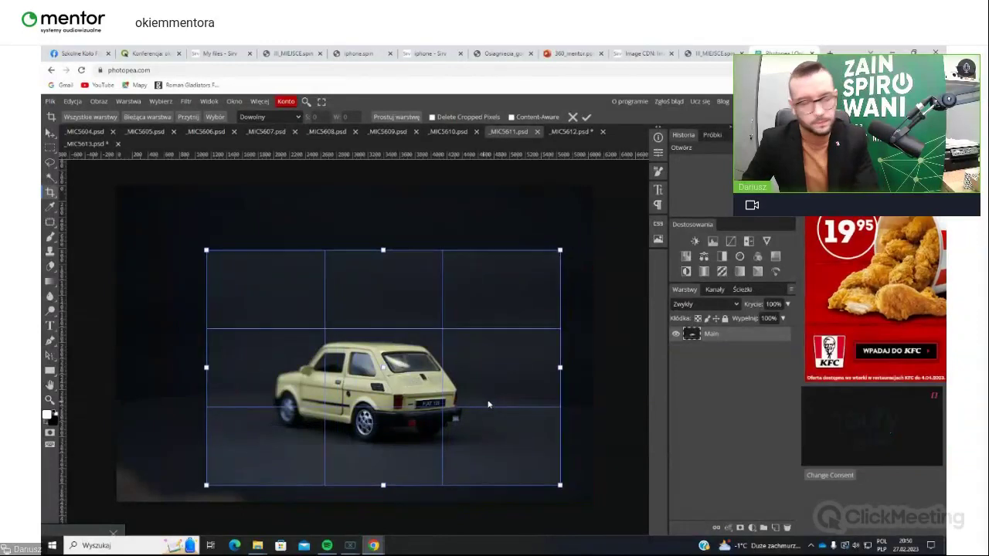
key(Return)
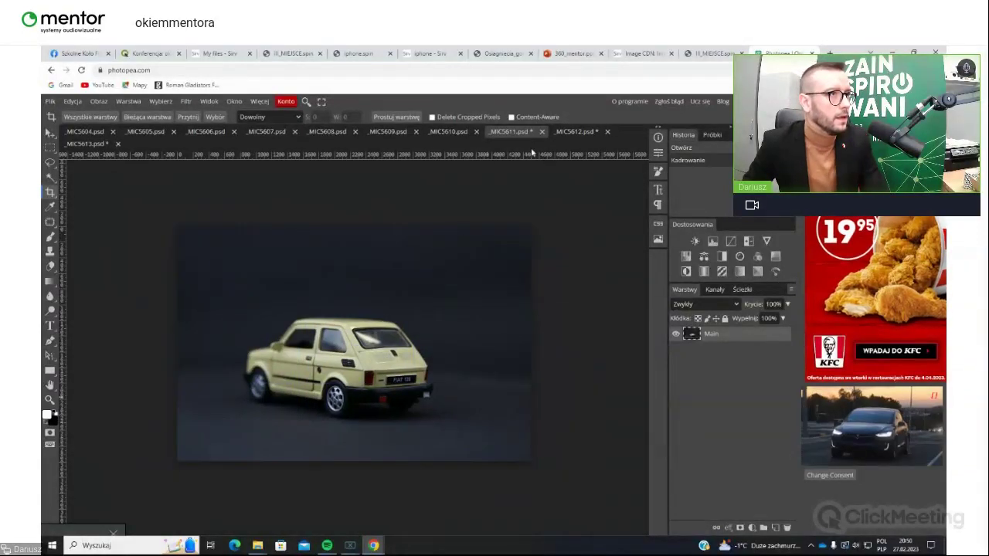
- Crop _MIC5610 tightly around the rear view of the car, keeping the car horizontally centred in the frame
click(450, 132)
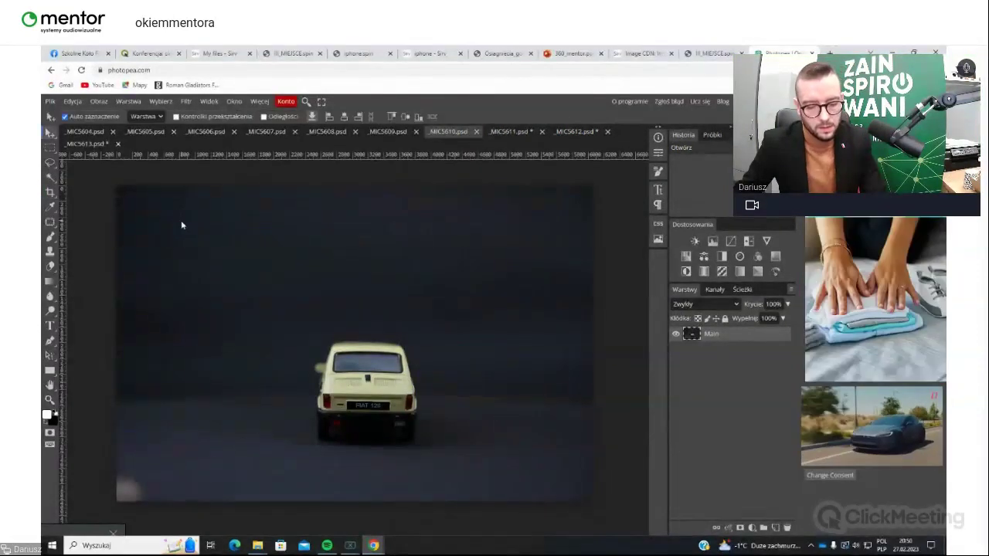
click(181, 220)
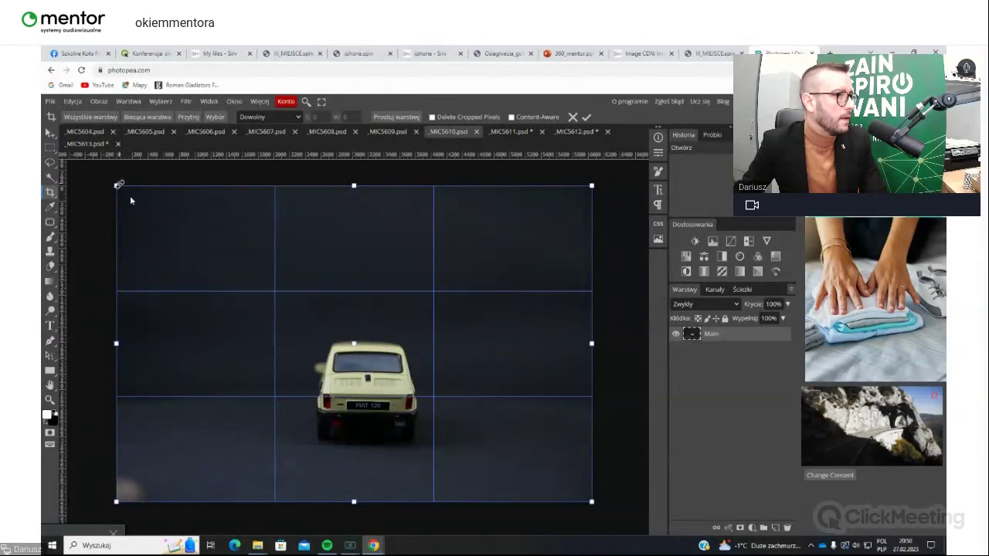
drag(114, 187, 249, 272)
drag(446, 386, 421, 368)
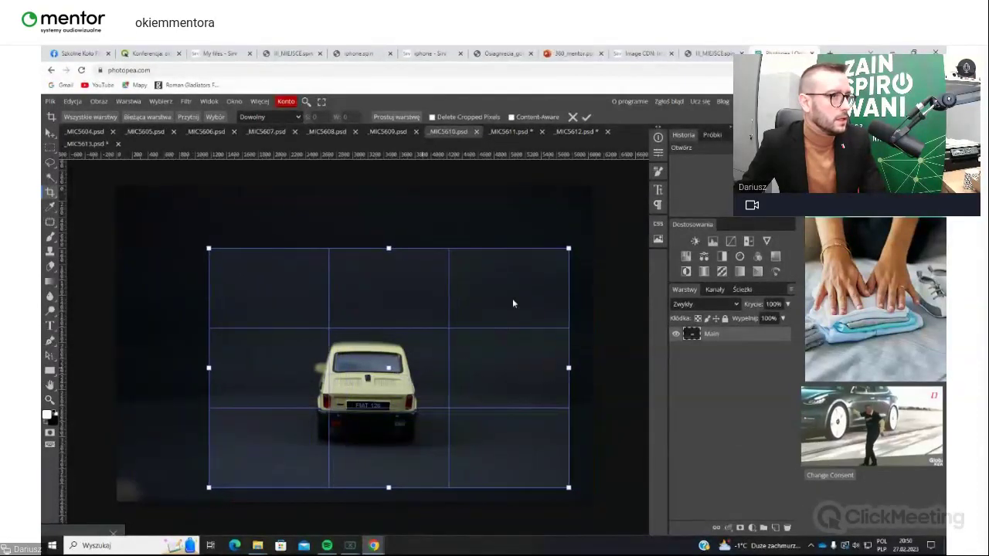
drag(568, 248, 521, 280)
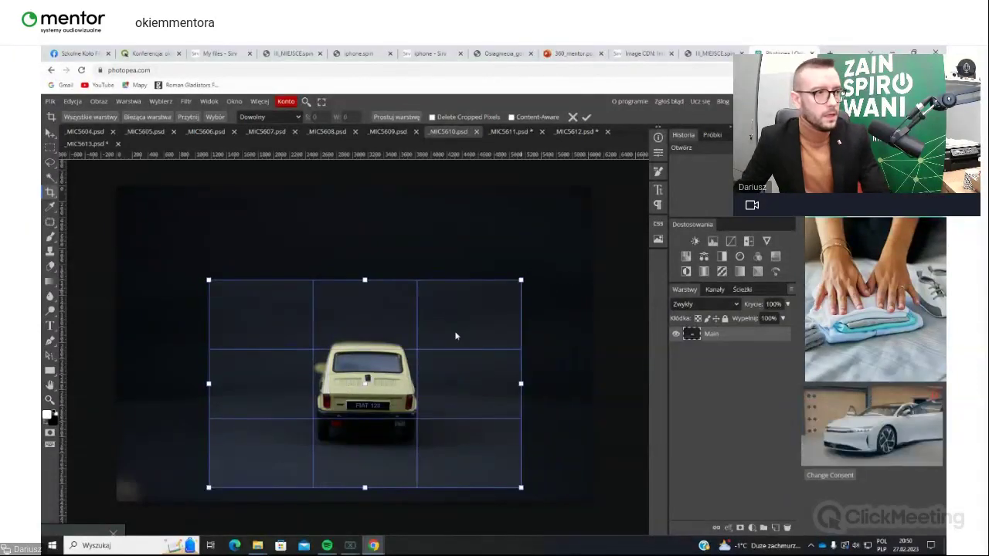
key(Return)
- Copy the cropped rear-view photo from _MIC5610 into _MIC5613 as a new top layer and lower its opacity to 57%
key(v)
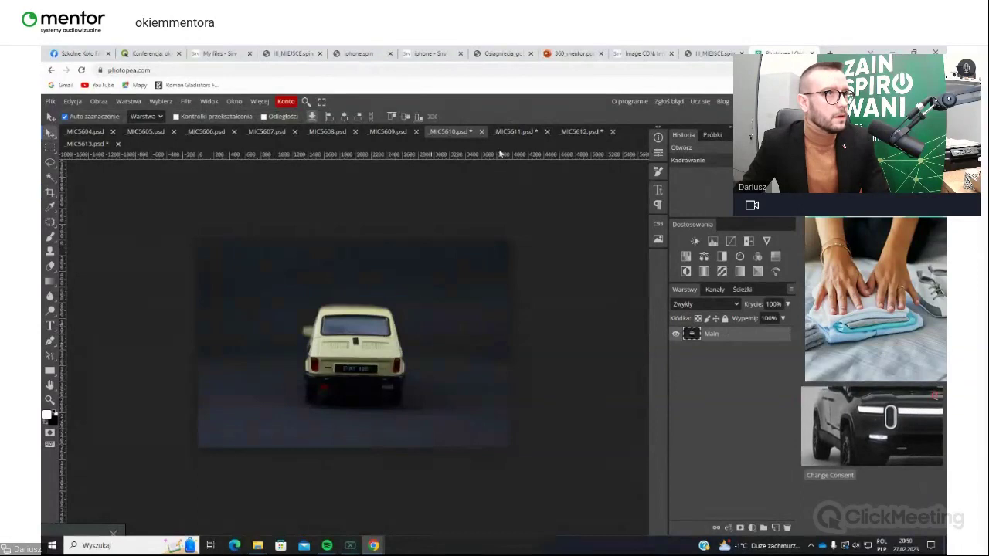
click(337, 313)
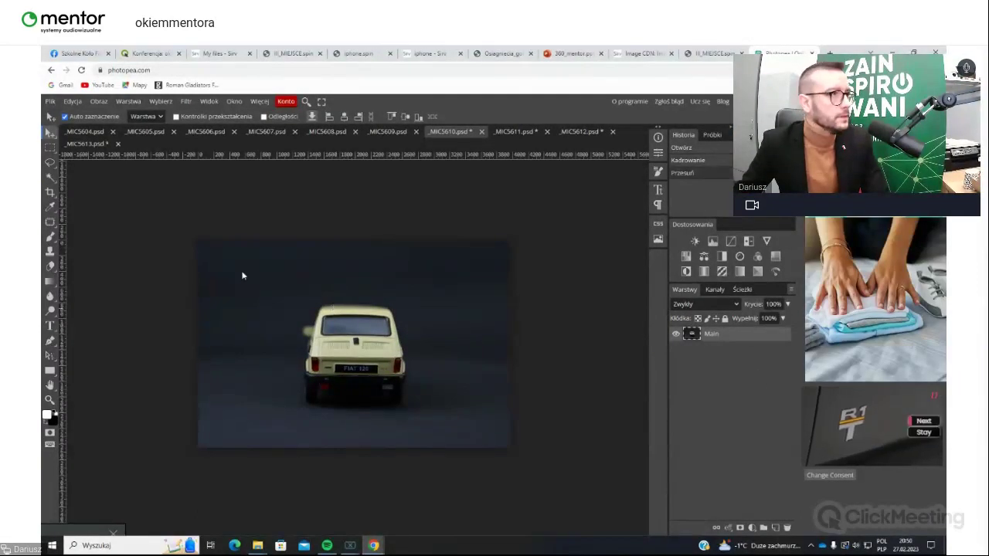
click(89, 144)
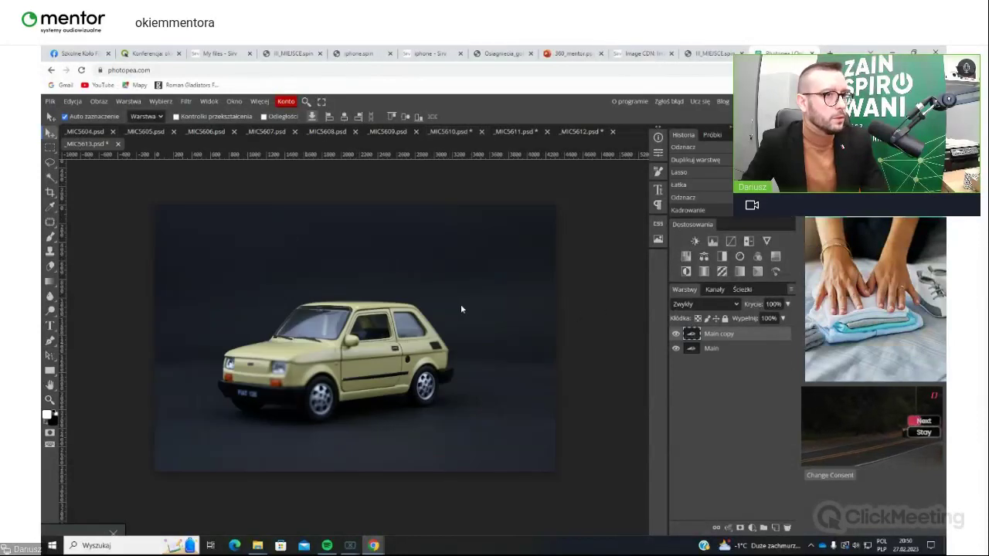
key(ctrl+v)
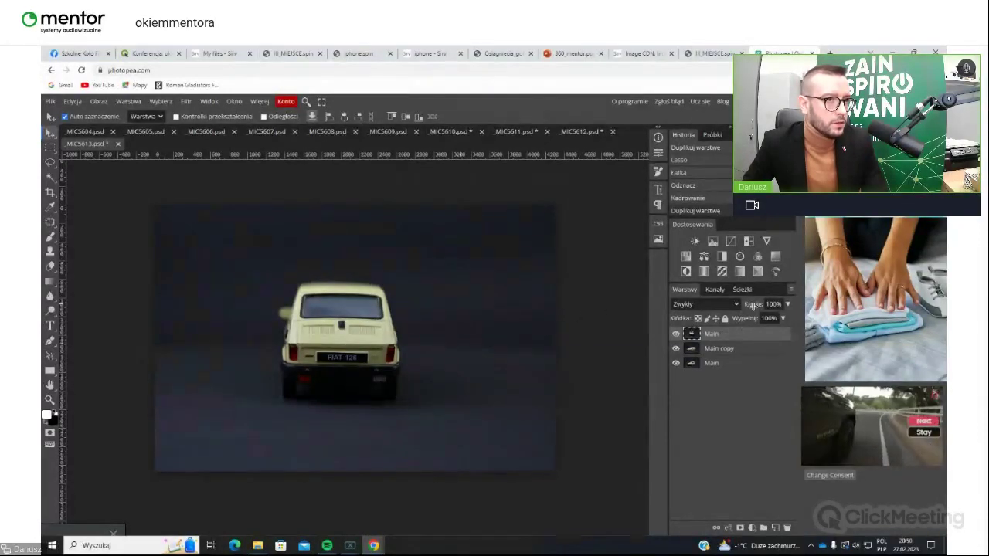
drag(753, 305, 730, 307)
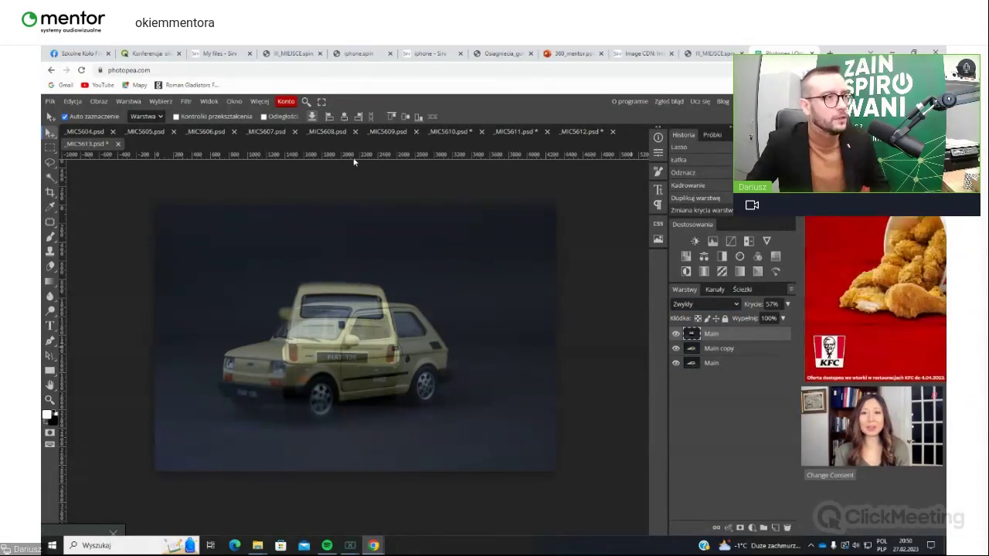
- Add a horizontal guide just under the car's front wheel and move the rear-view layer, at 100% opacity, down to that guide
drag(354, 159, 354, 226)
drag(349, 320, 341, 425)
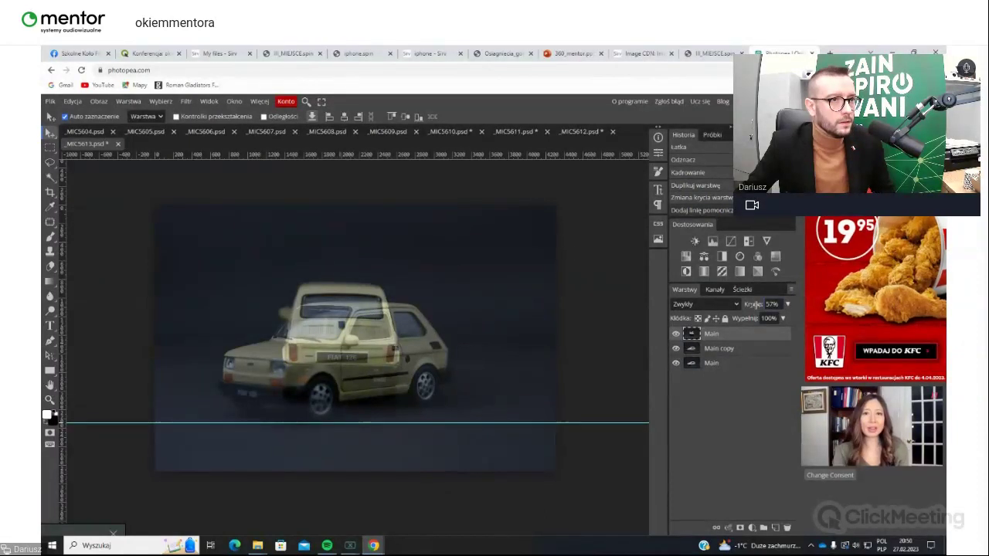
drag(754, 304, 796, 309)
drag(352, 316, 359, 332)
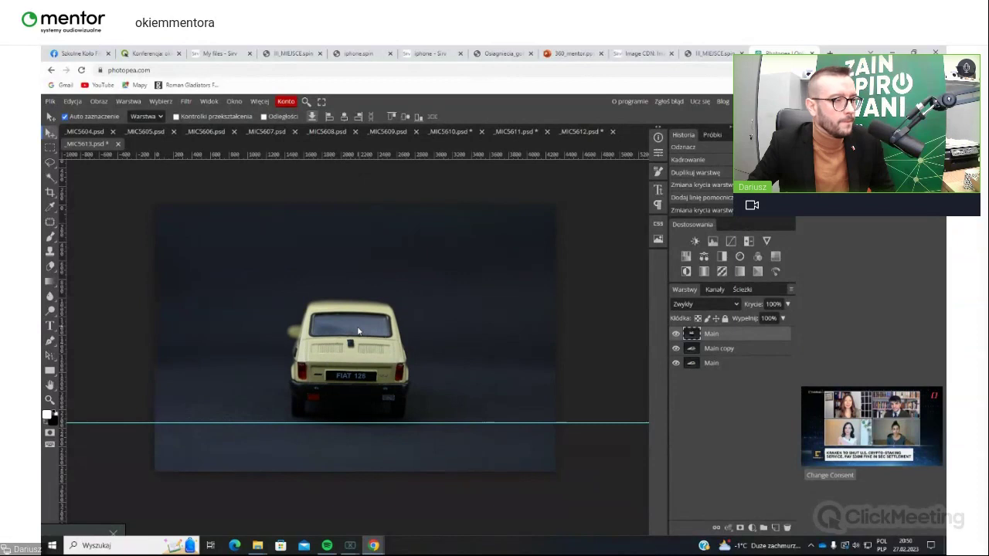
- Lower the rear-view layer's opacity to 63% to compare its alignment with the car underneath
key(6)
key(1)
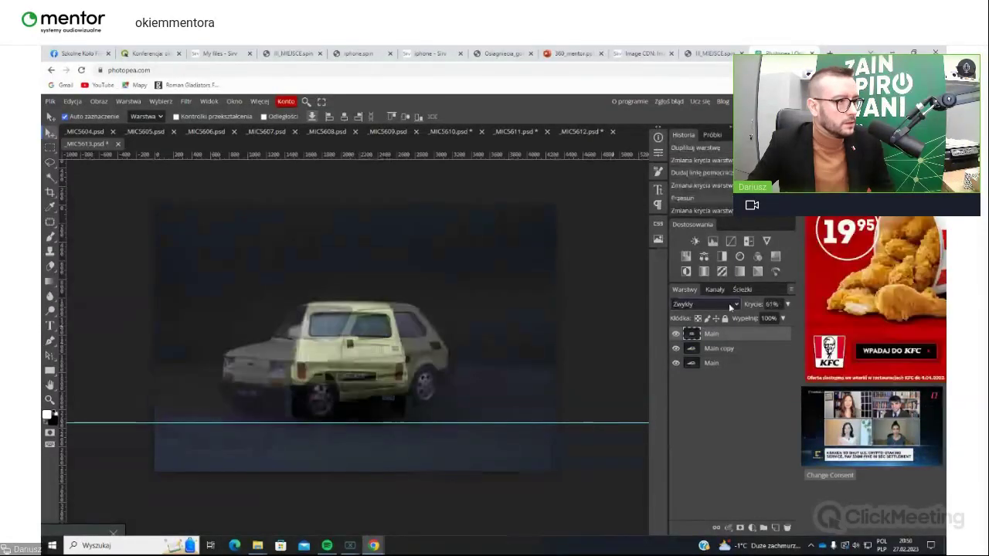
key(6)
key(3)
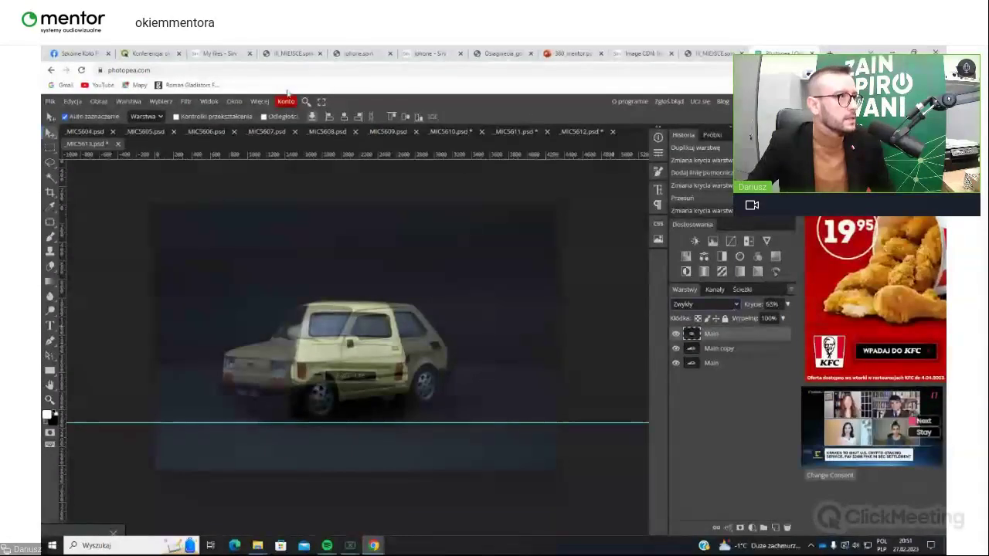
- Copy the side-view photo from _MIC5612 into _MIC5613 as a top layer at 47% opacity and hide the rear-view layer
click(584, 132)
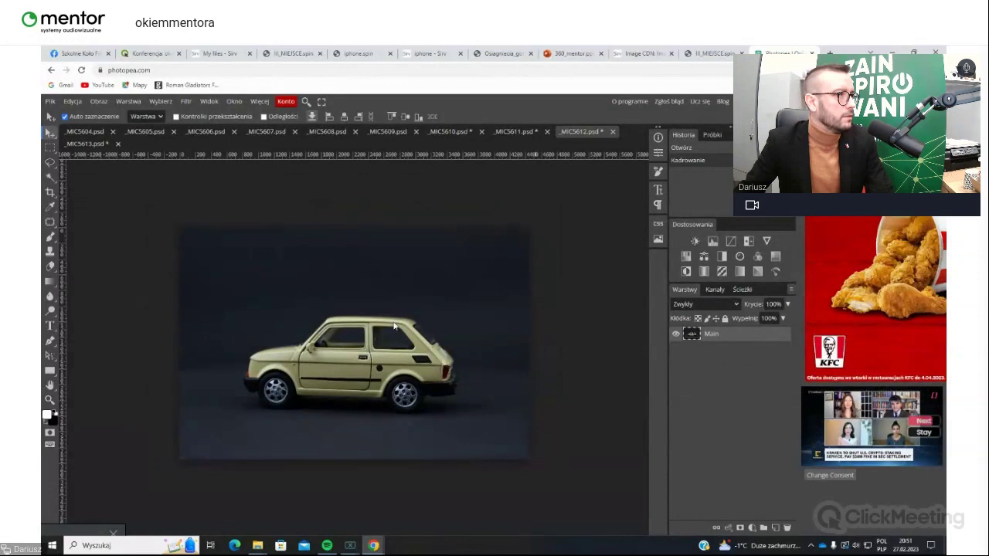
click(86, 144)
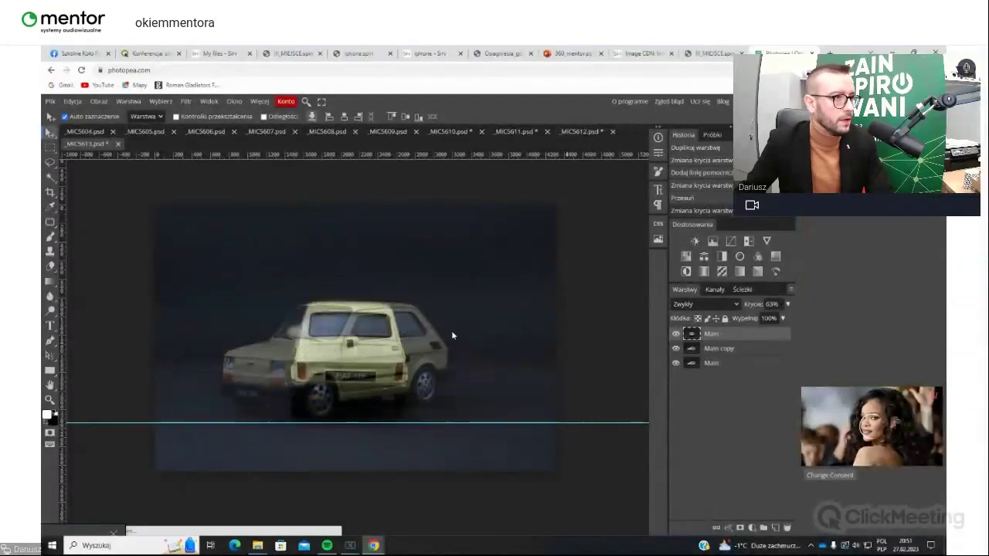
key(ctrl+j)
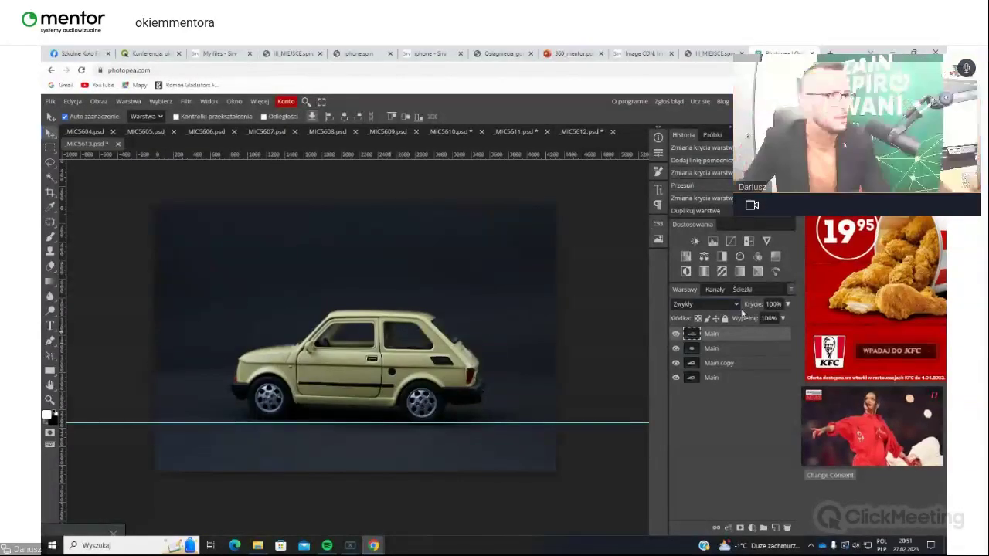
drag(748, 303, 717, 317)
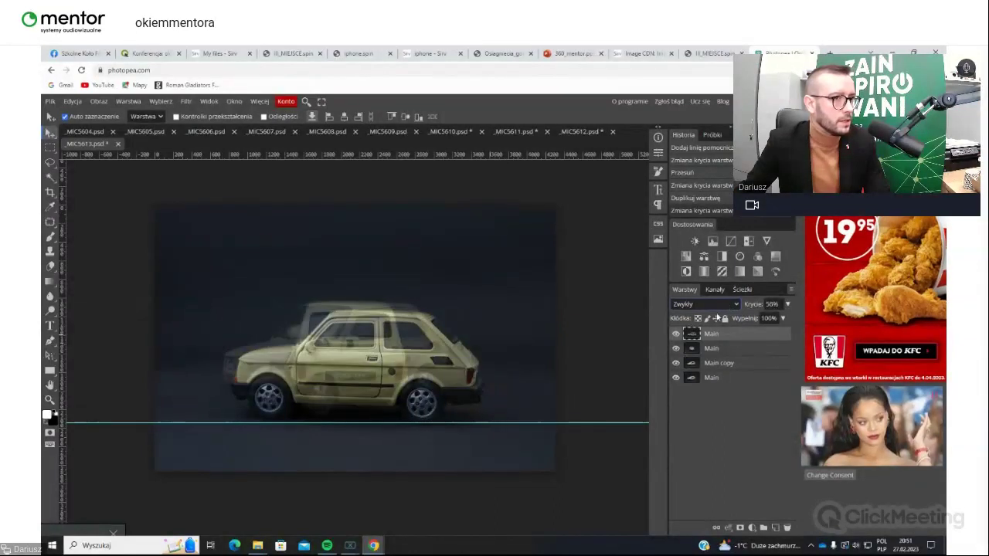
click(675, 349)
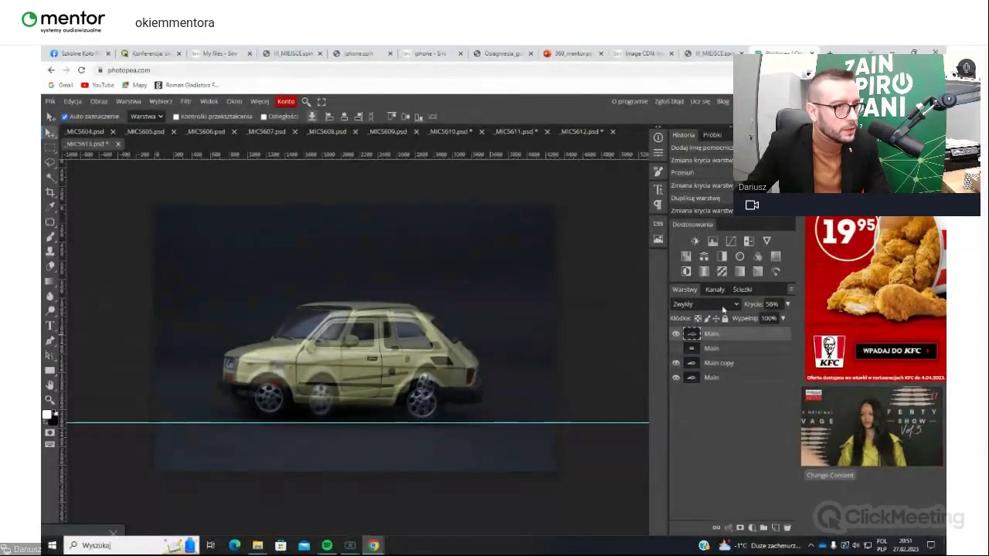
mouse_move(761, 303)
mouse_down()
mouse_move(748, 304)
mouse_move(760, 303)
mouse_up()
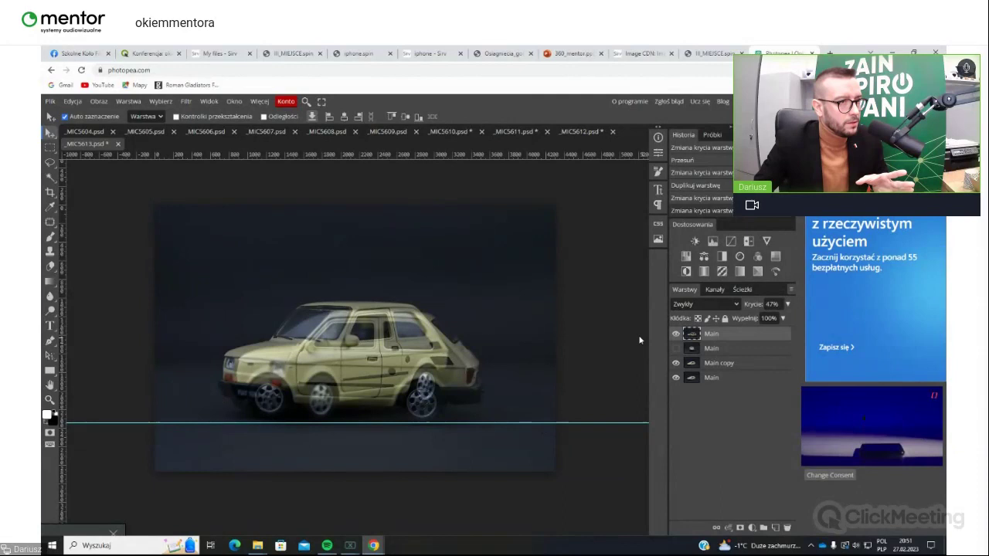
- Hide the side-view layer and add an Exposure adjustment above Main copy with exposure 0.00 and offset 0.01
click(676, 337)
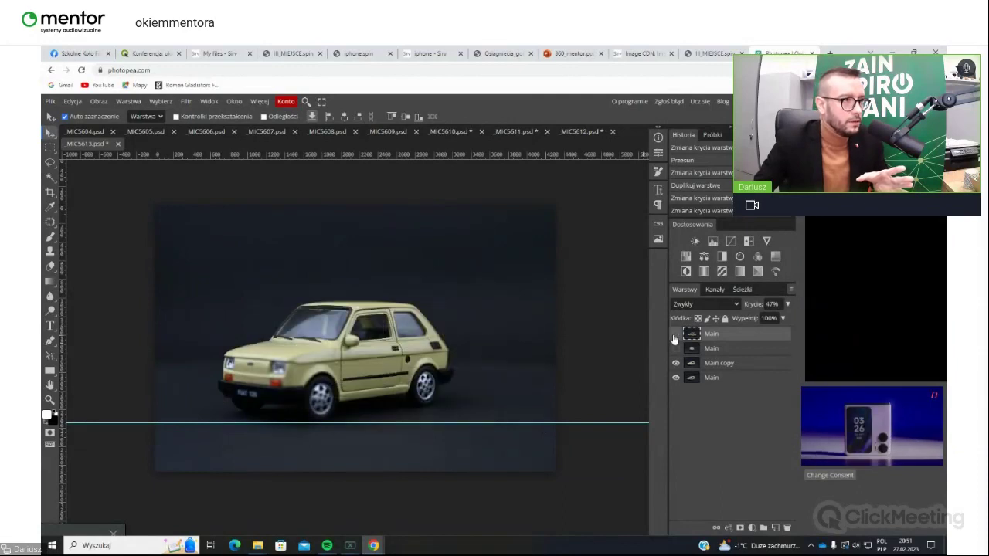
click(711, 368)
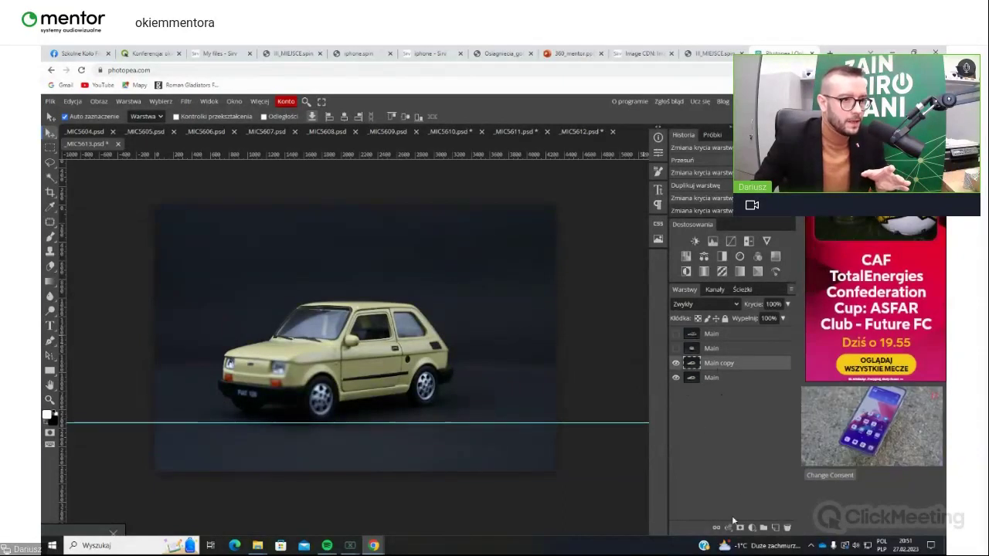
click(752, 529)
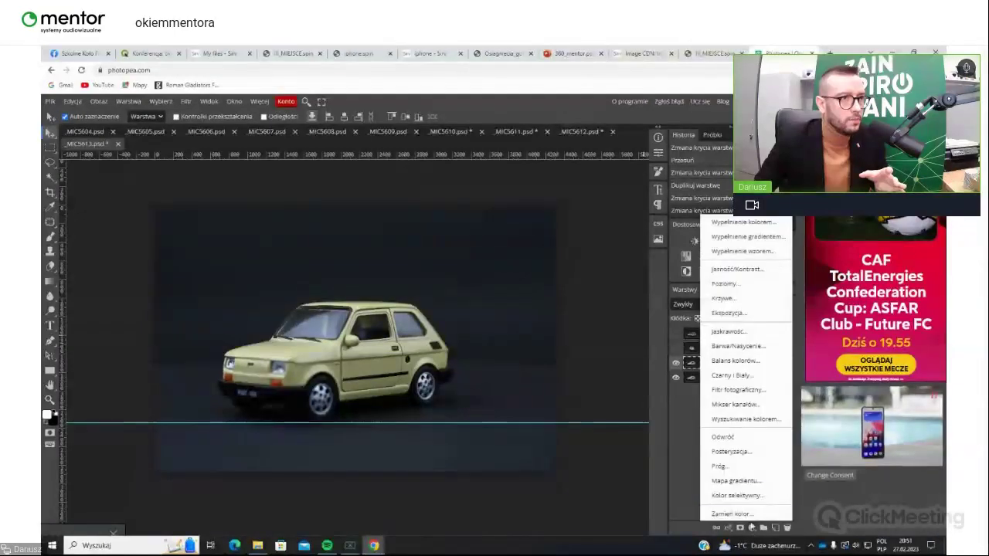
click(730, 314)
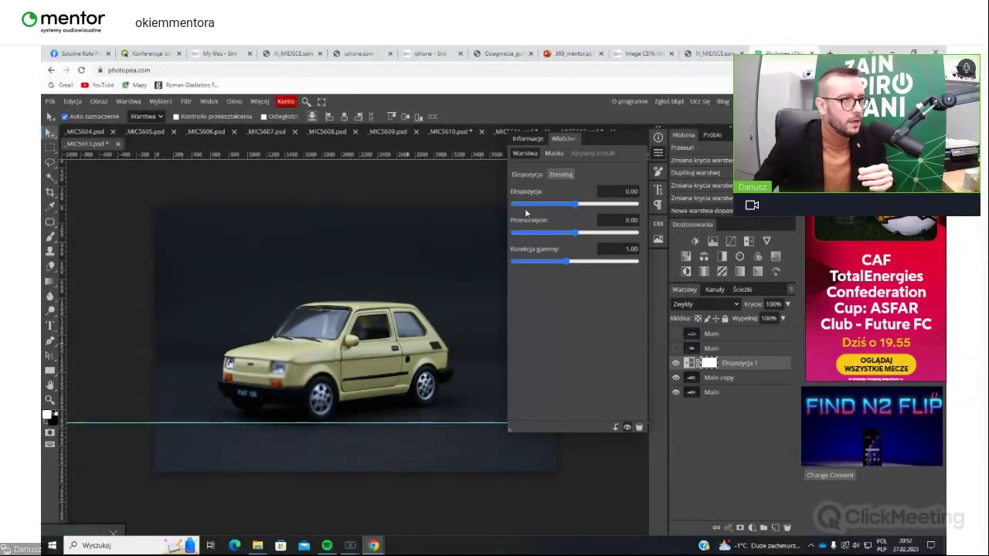
drag(580, 206, 577, 246)
drag(592, 204, 578, 215)
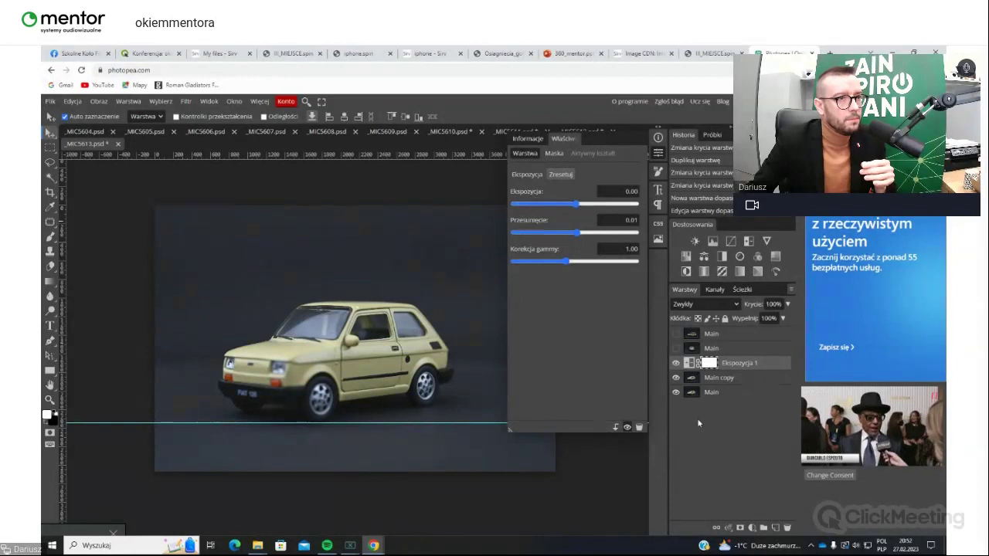
- Add a Hue/Saturation adjustment above Main copy with hue 1, saturation 23 and lightness -8, and give it a vector mask
click(709, 377)
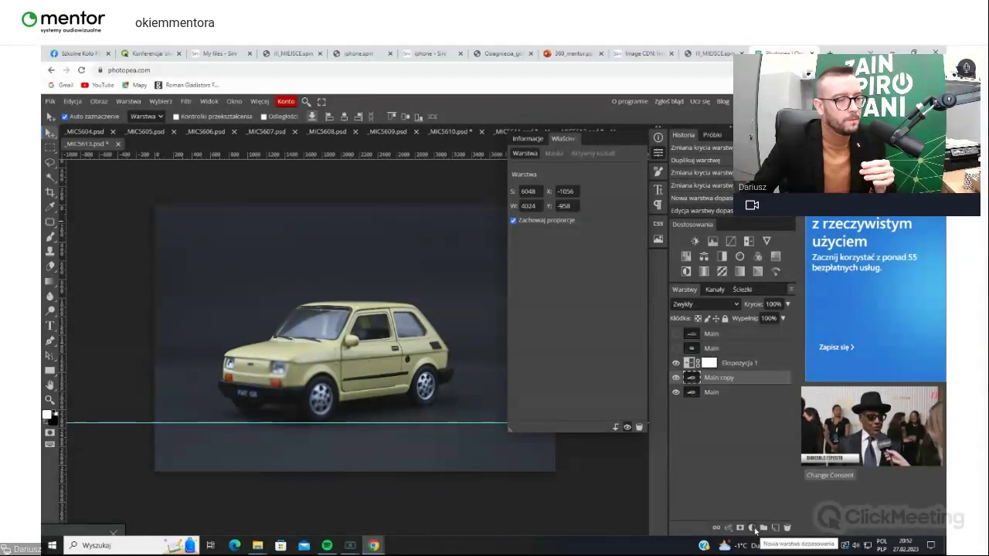
click(753, 529)
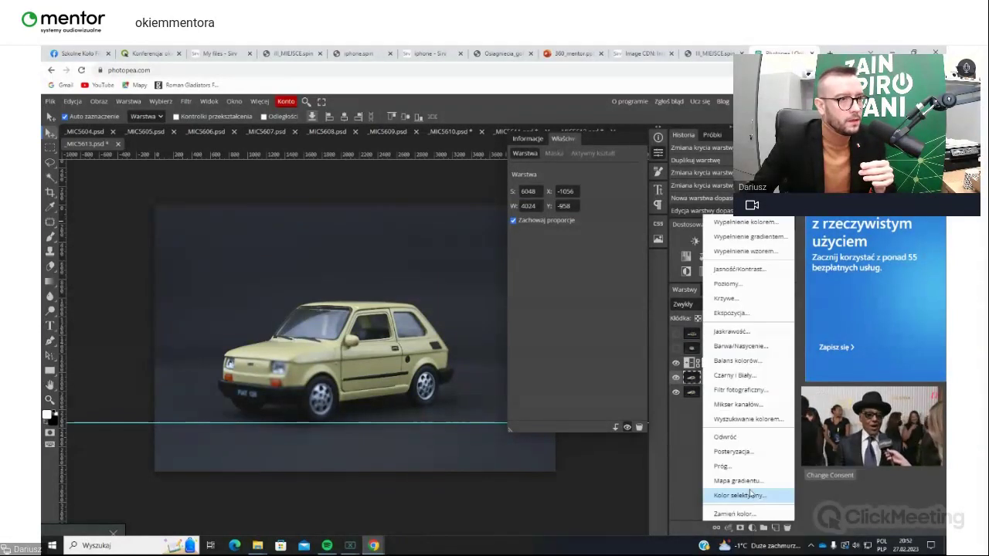
click(722, 347)
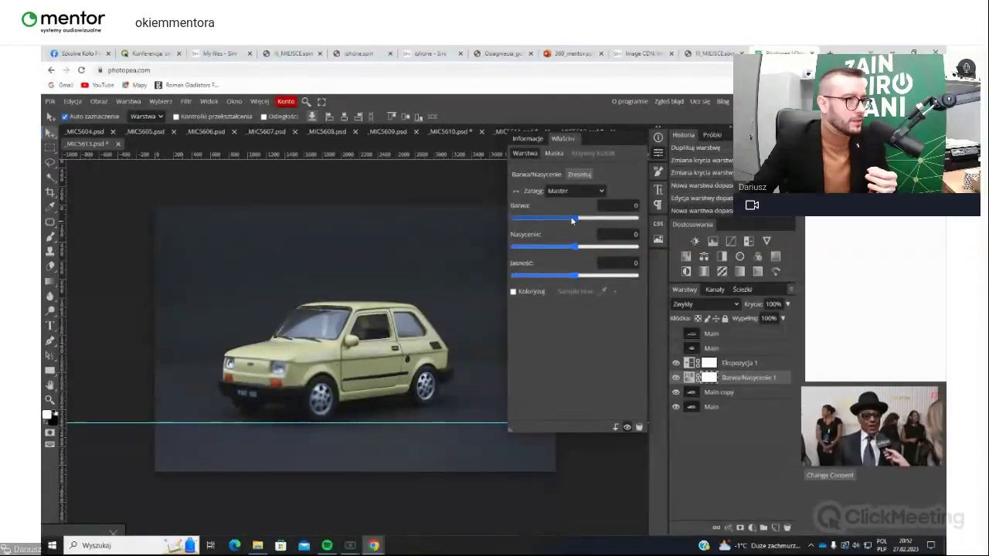
drag(576, 247, 572, 282)
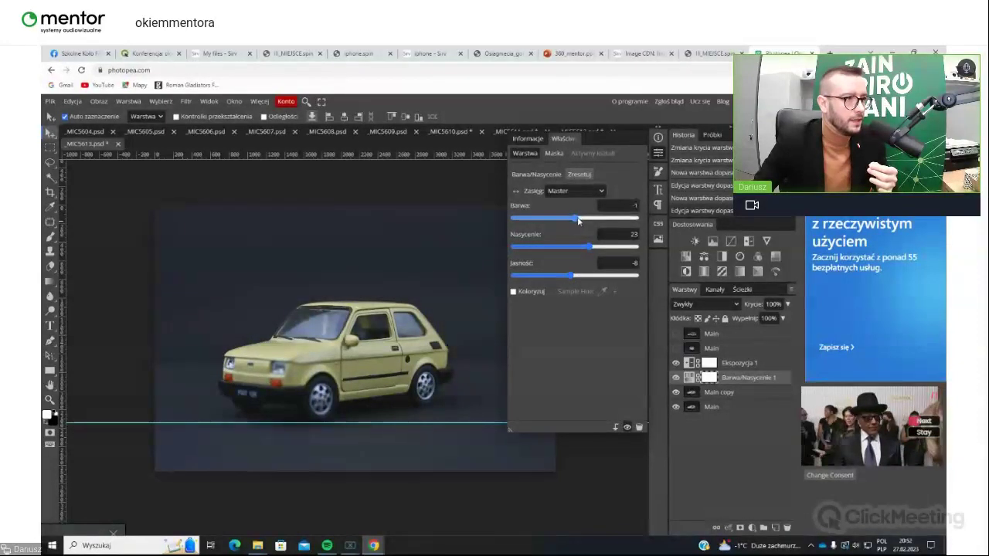
drag(577, 217, 575, 221)
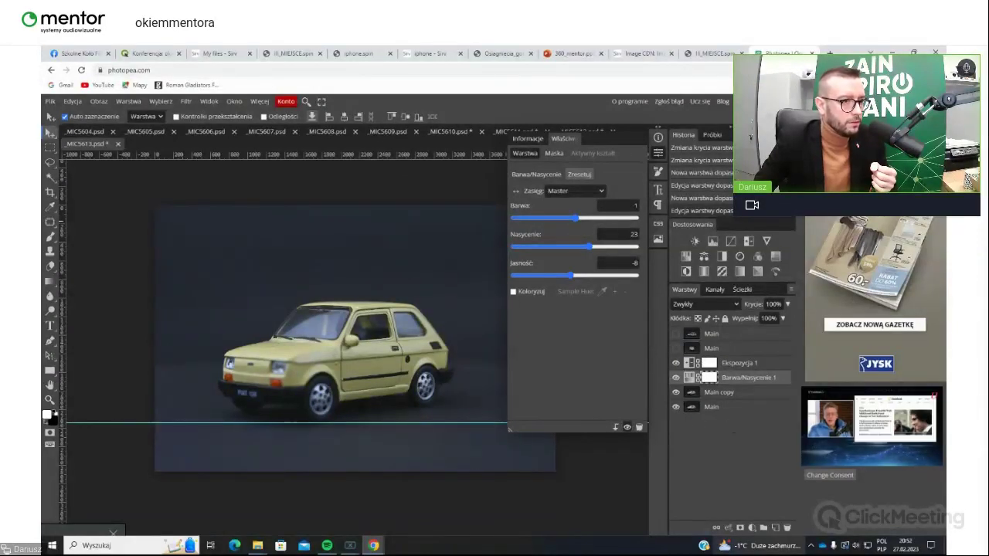
click(740, 528)
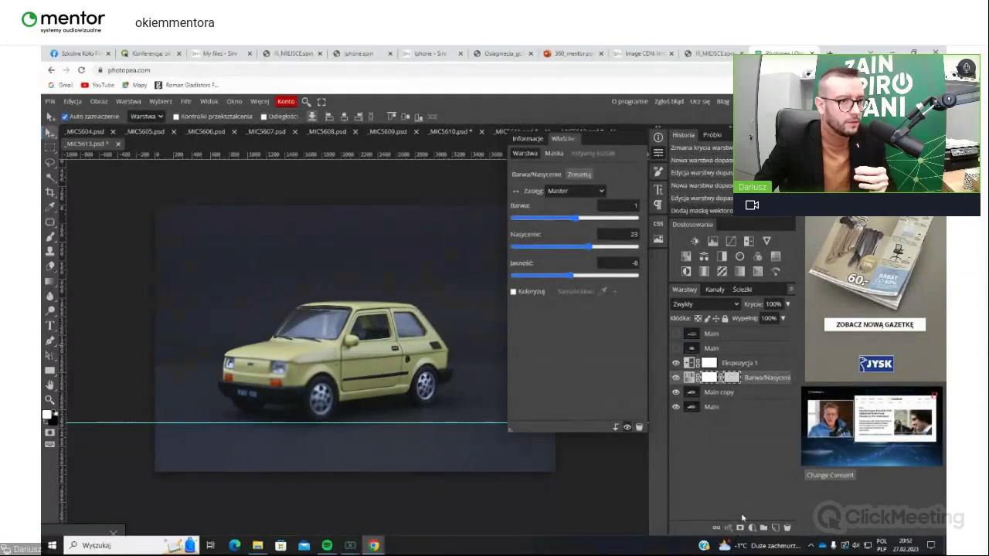
- Add a Levels adjustment, place it above the Exposure adjustment and set its midtone value to 0.82
click(752, 529)
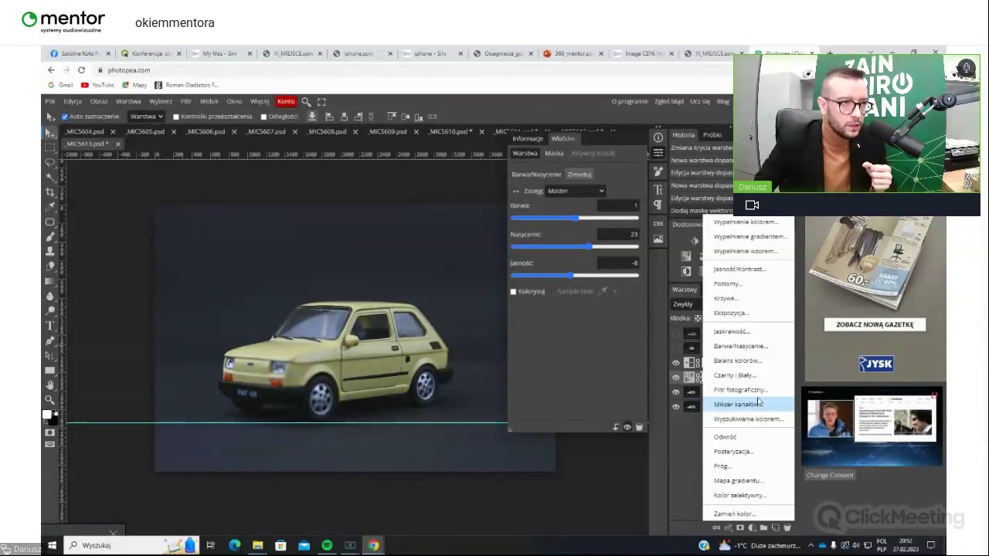
click(726, 284)
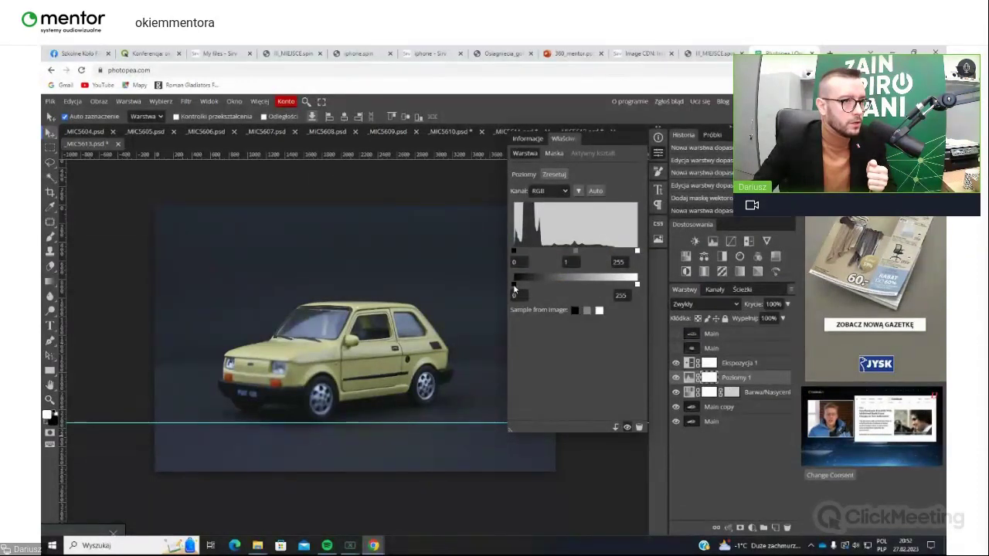
drag(686, 380, 688, 358)
drag(516, 288, 509, 290)
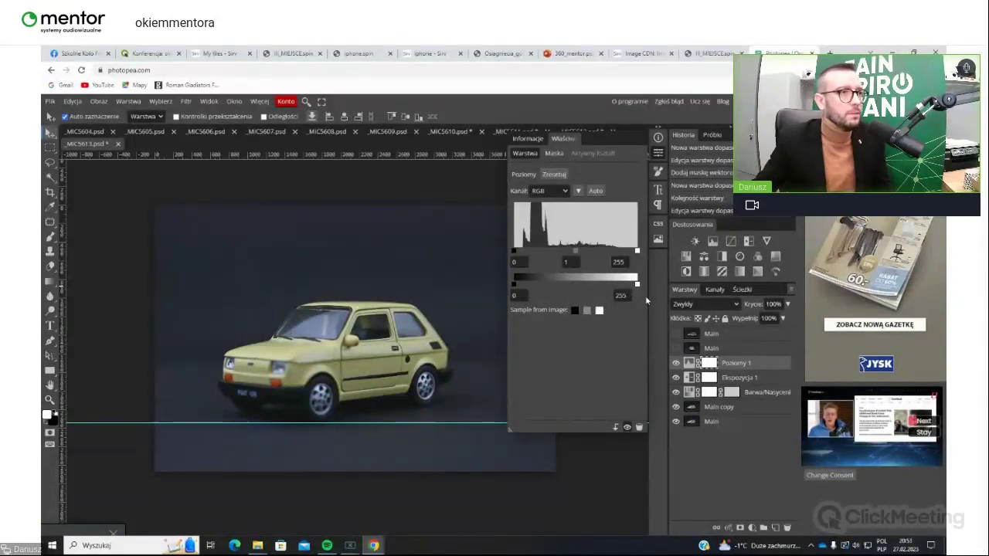
drag(574, 253, 577, 257)
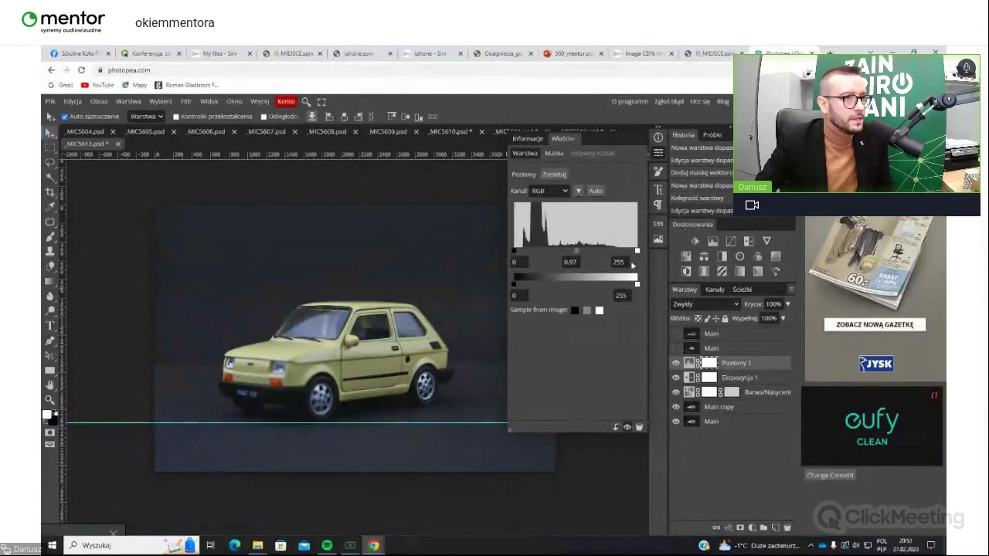
right_click(581, 255)
key(Escape)
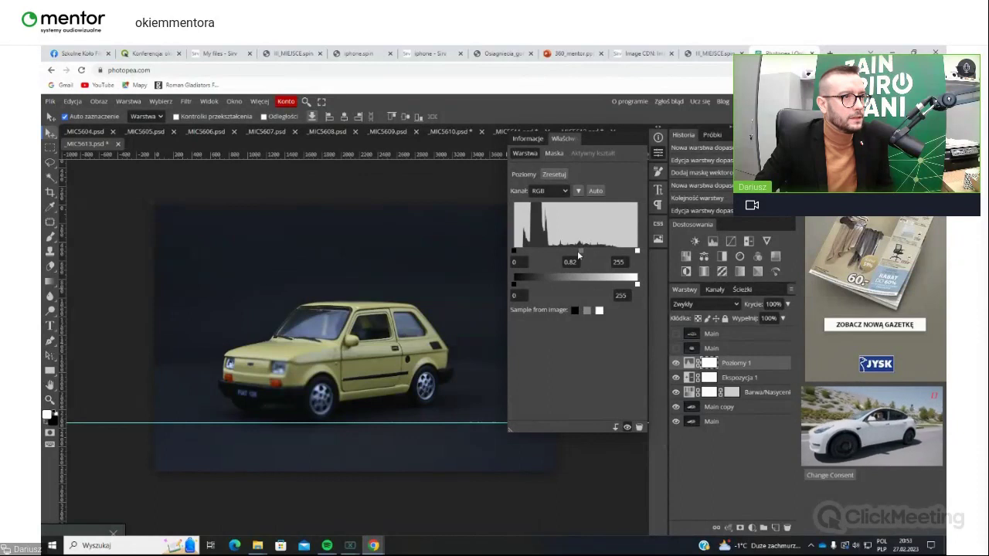
right_click(599, 194)
key(Escape)
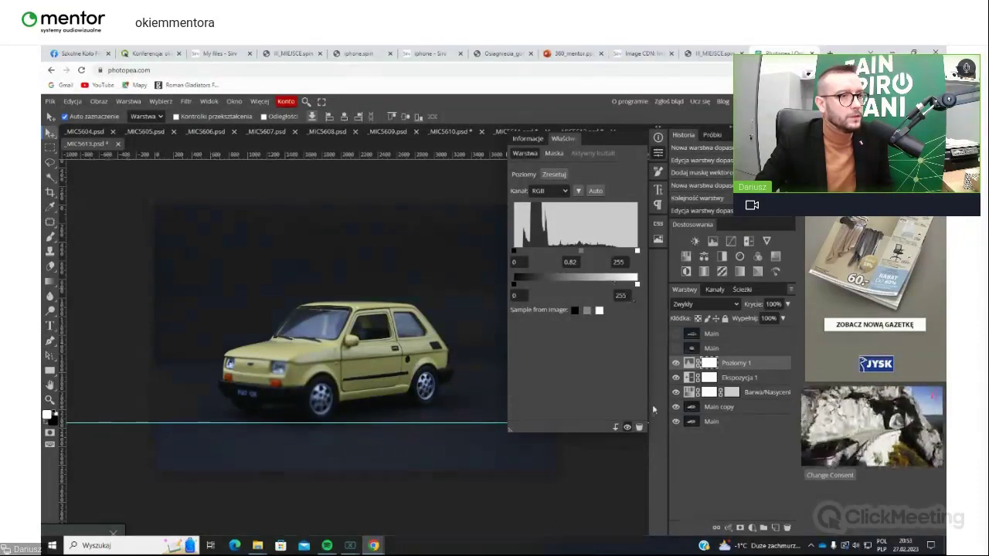
- Hide the Levels adjustment and move the side-view and rear-view photo layers below the Hue/Saturation adjustment
click(677, 364)
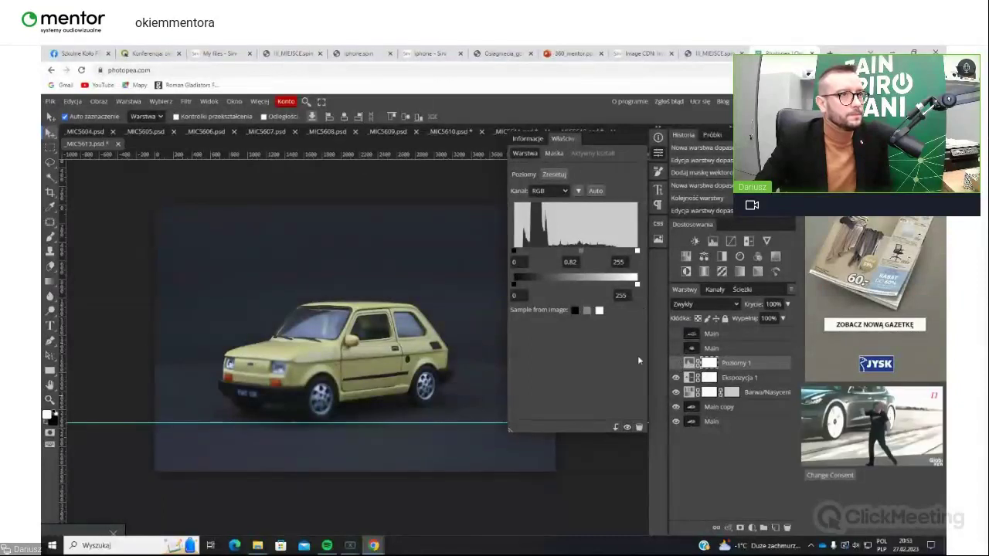
click(657, 153)
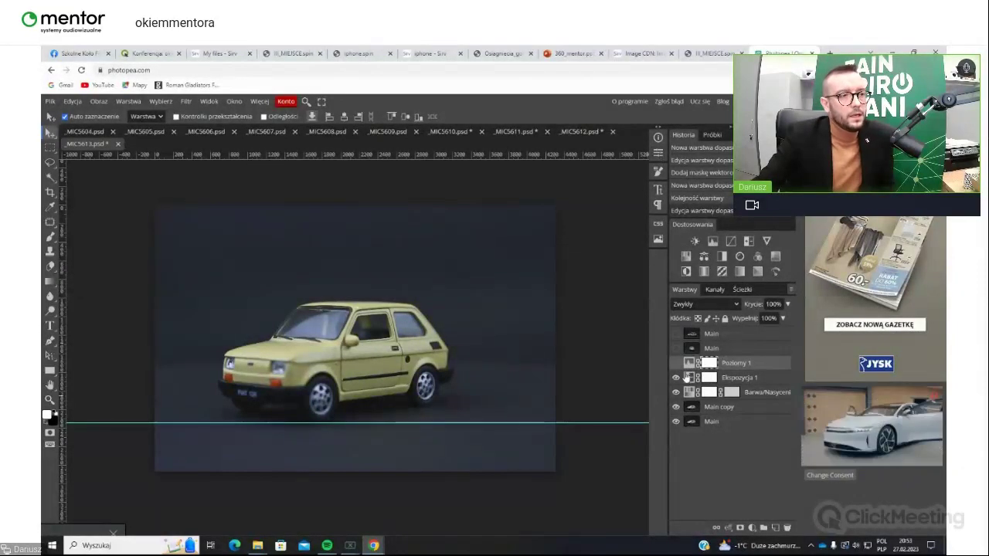
drag(690, 350, 690, 380)
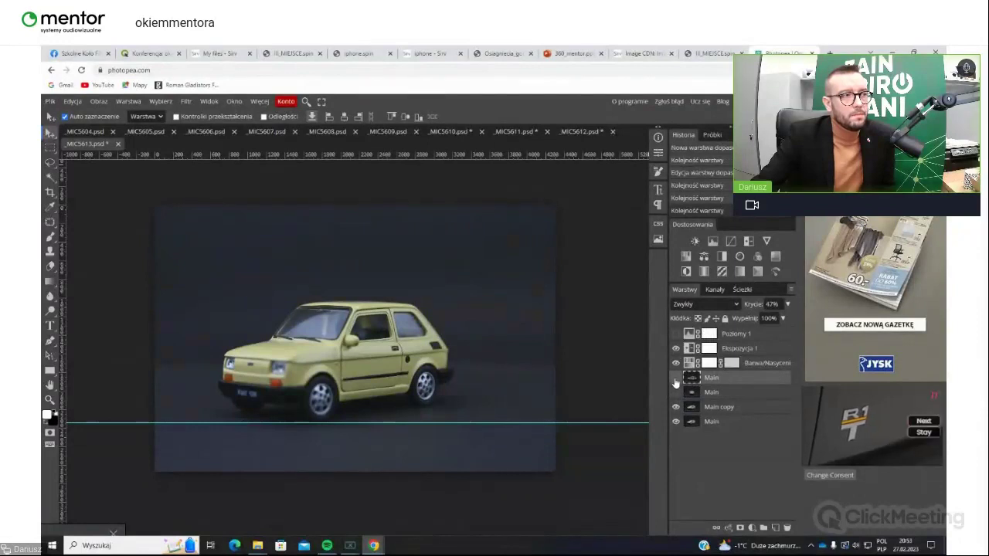
- Show the side-view and rear-view layers and raise the side-view layer's opacity to 100%
click(676, 379)
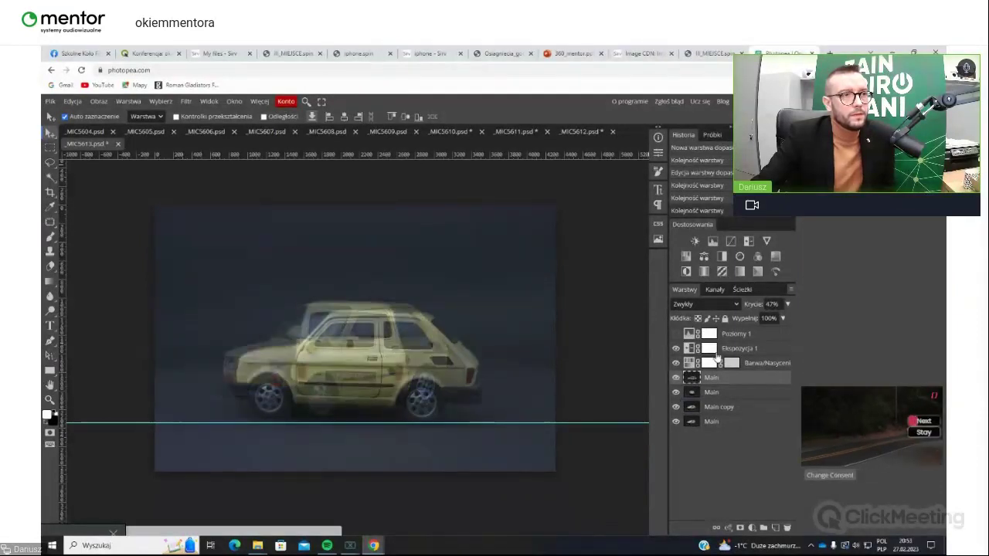
drag(797, 307, 756, 306)
click(677, 378)
click(676, 378)
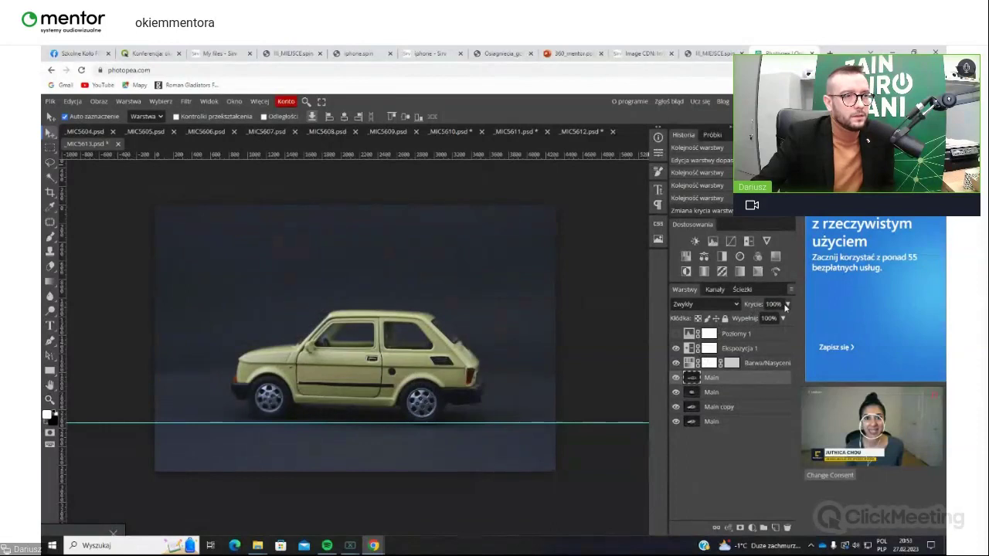
- Hide the side-view layer and set the rear-view layer's opacity to 100%
click(676, 378)
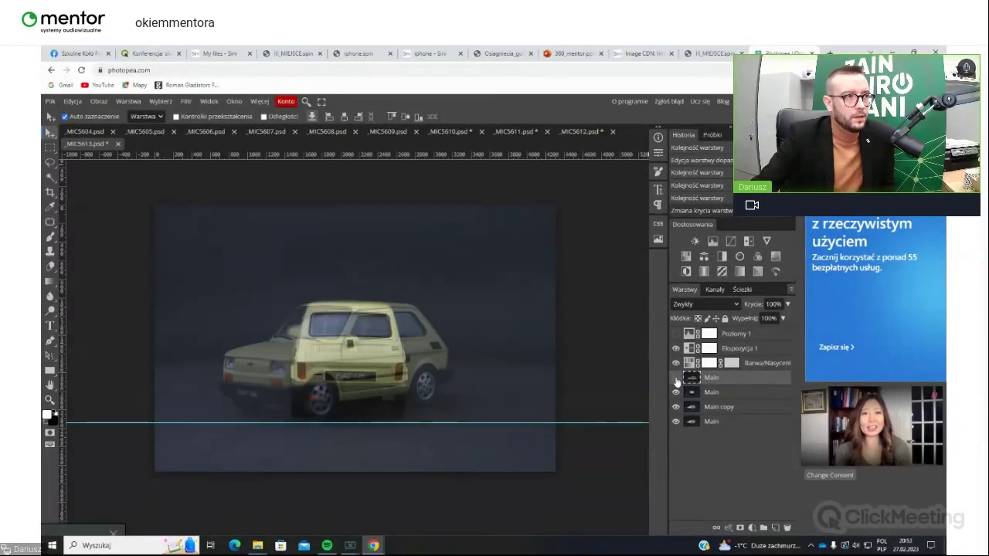
click(695, 394)
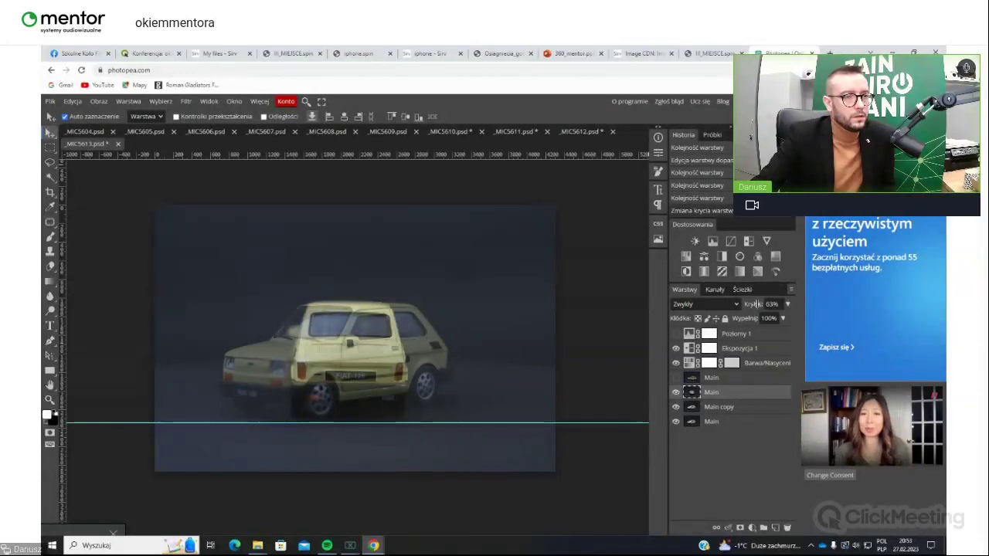
drag(754, 304, 695, 305)
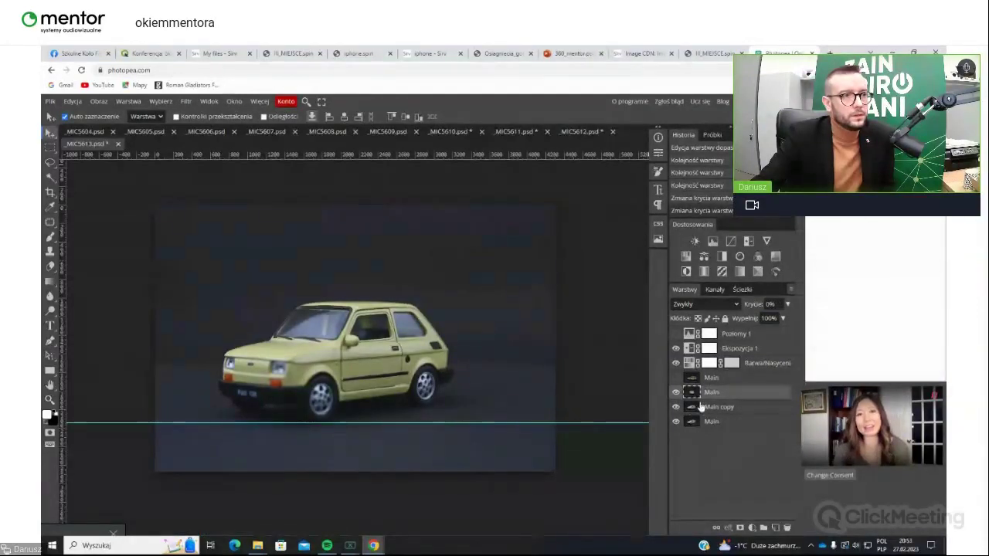
drag(787, 305, 850, 315)
mouse_move(788, 304)
mouse_down()
mouse_move(804, 315)
mouse_move(782, 317)
mouse_up()
click(782, 305)
text(100)
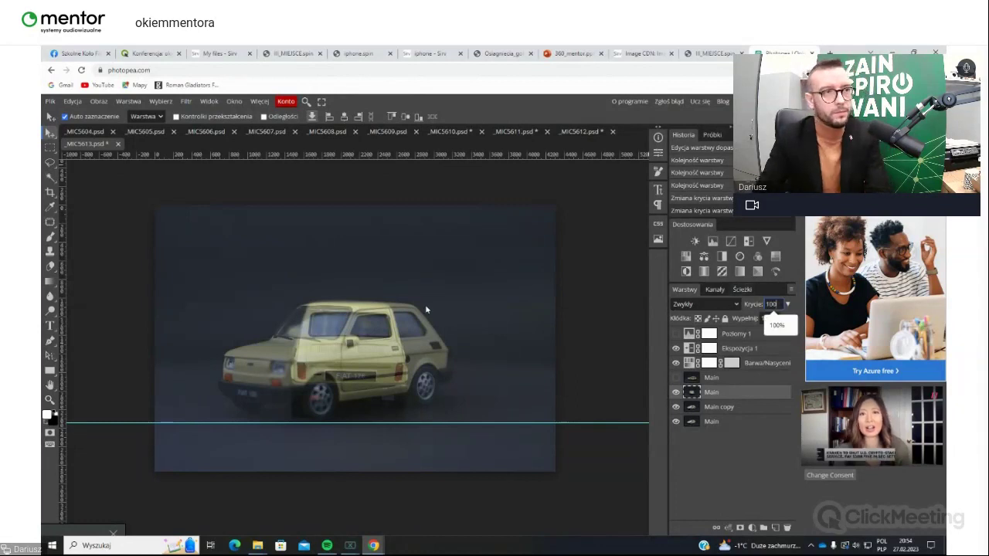
key(Return)
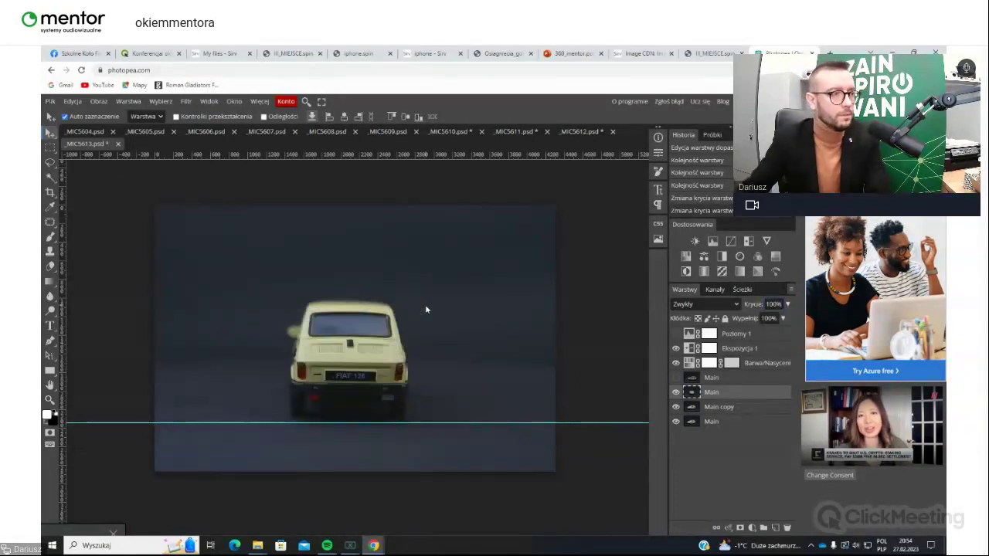
- Hide the rear-view layer and toggle Main copy off and on to compare it with the original photo
click(675, 392)
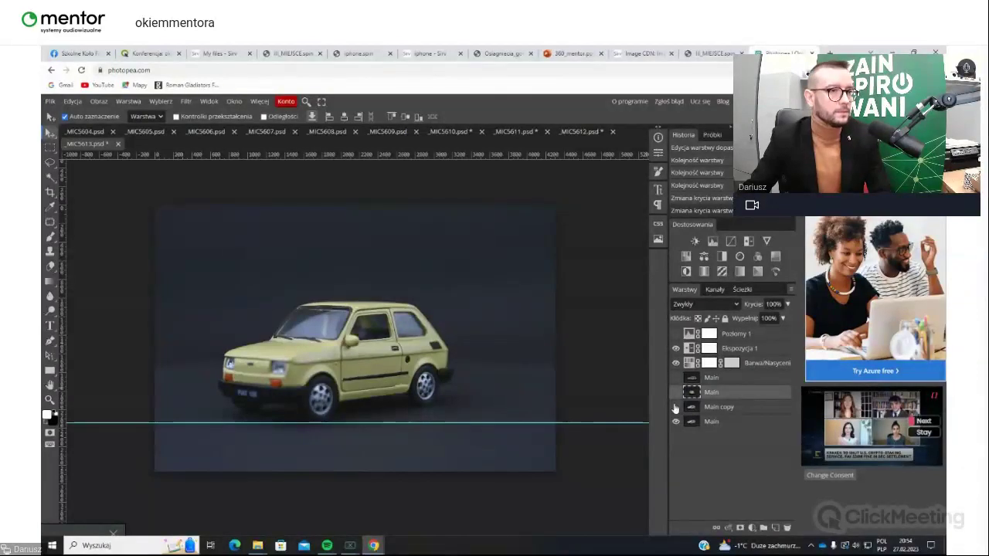
right_click(675, 409)
key(Escape)
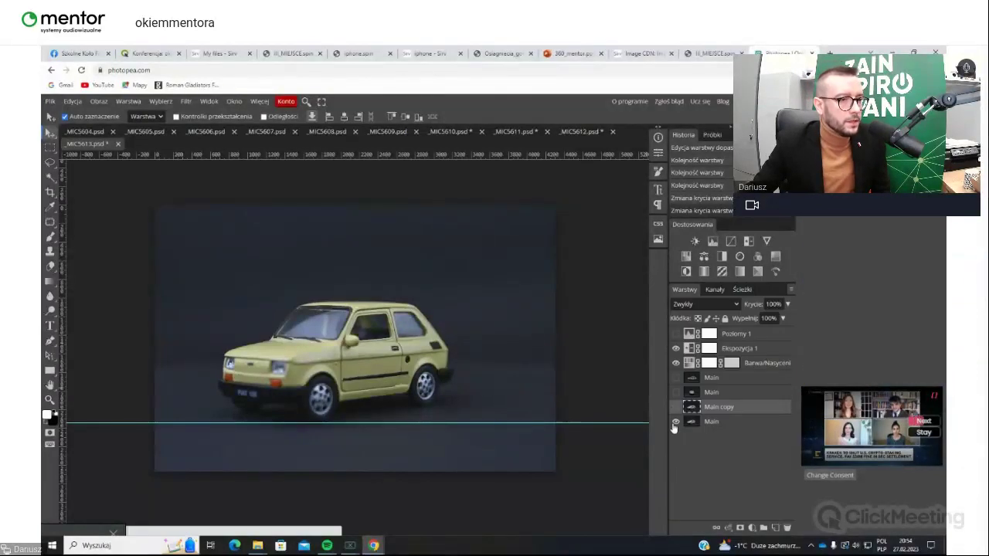
click(677, 409)
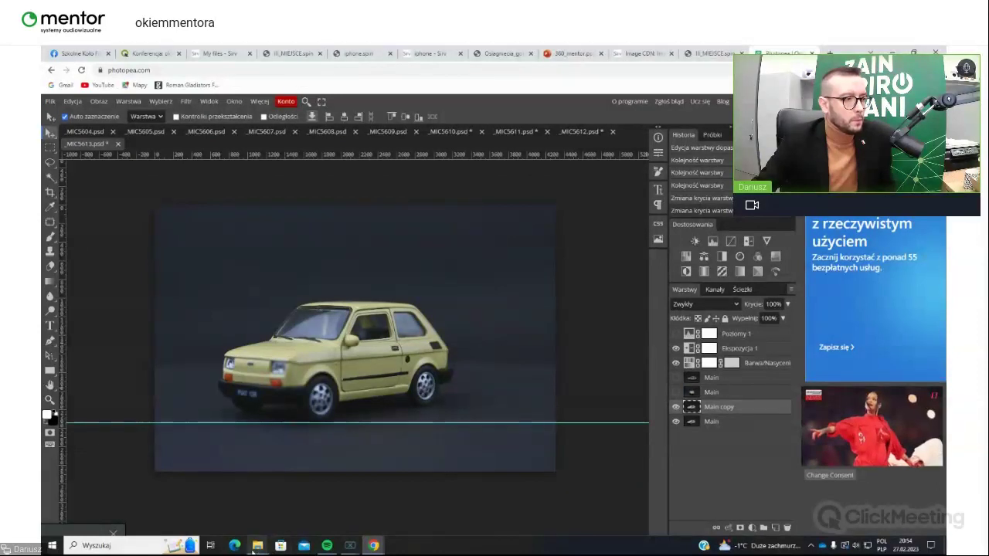
- Open the _MIC5602 studio photo from the 141MENTT folder and examine the turntable's tape markings and the softbox lighting setup up close
mouse_move(258, 546)
click(252, 515)
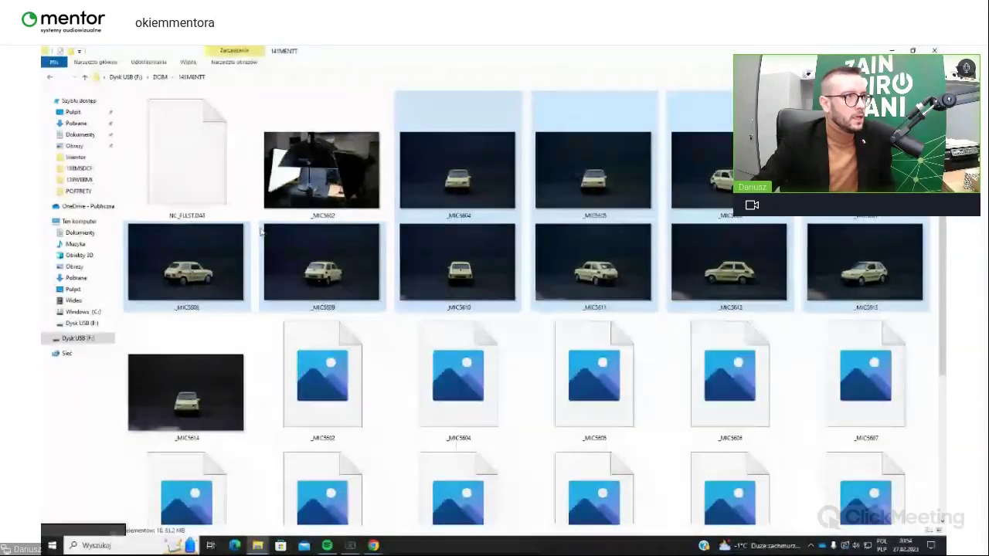
double_click(303, 182)
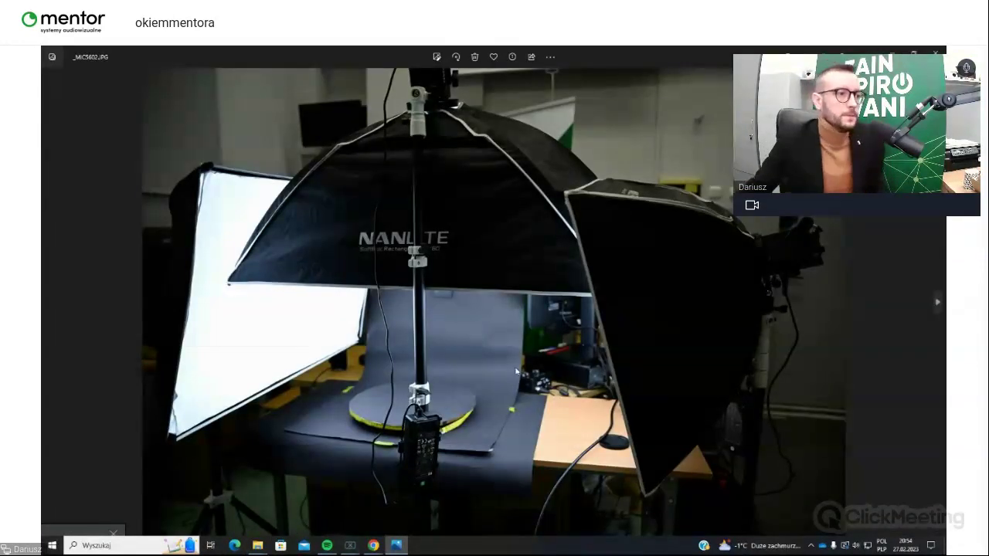
scroll(421, 429, up, 5)
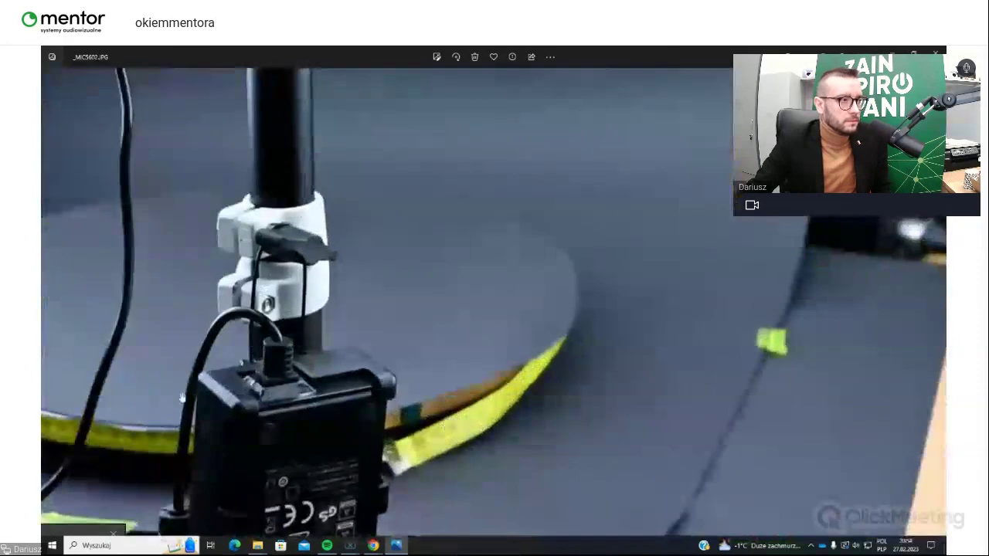
drag(181, 398, 415, 334)
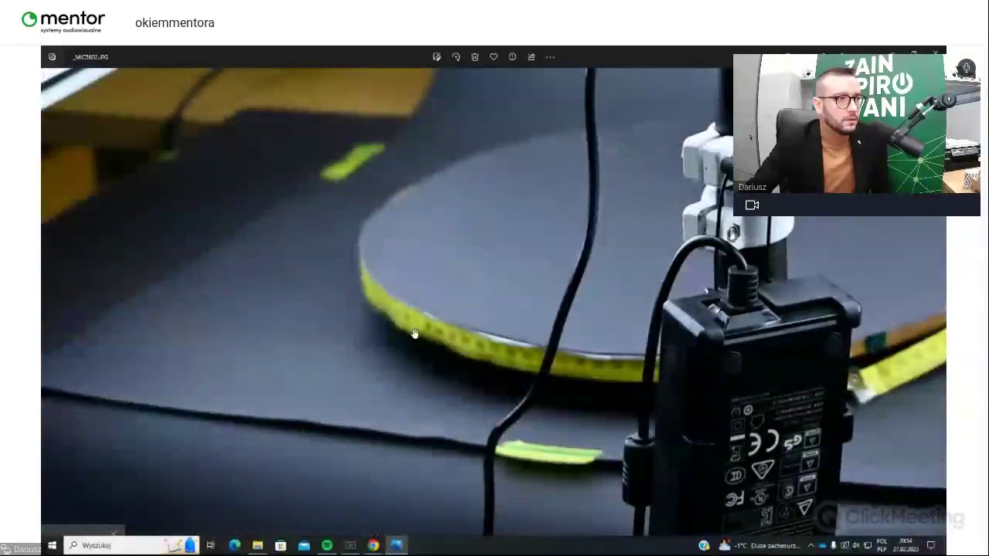
drag(593, 367, 503, 367)
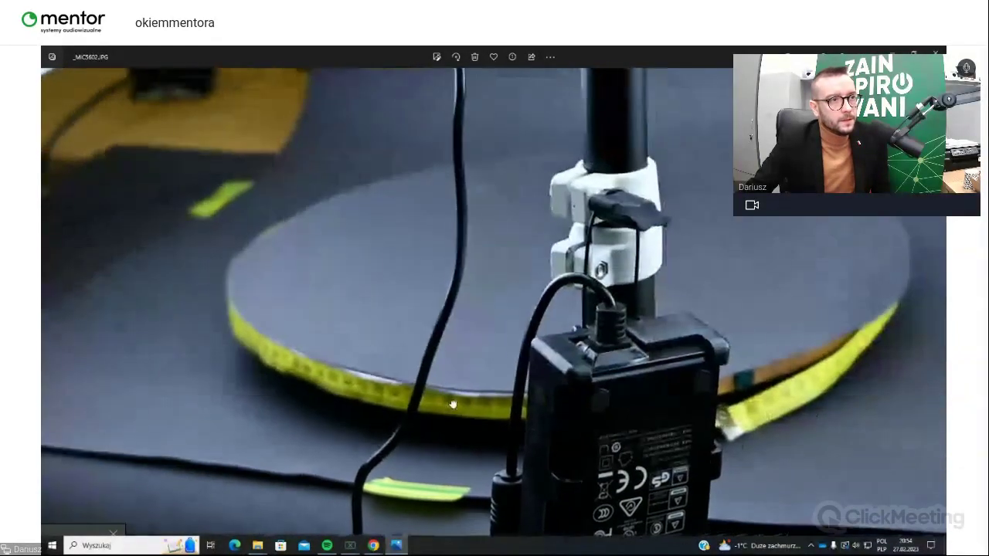
scroll(504, 367, down, 1)
scroll(504, 367, down, 5)
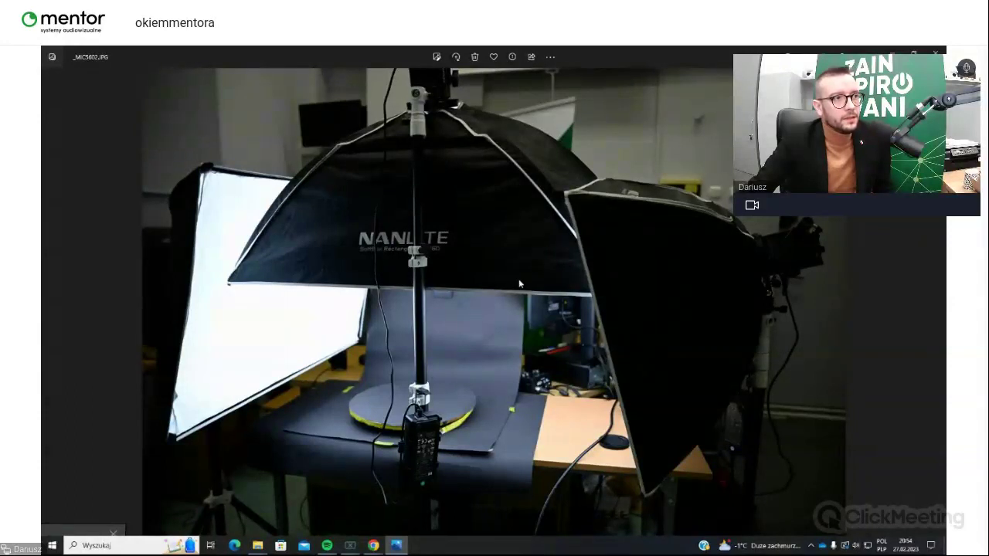
scroll(585, 397, up, 4)
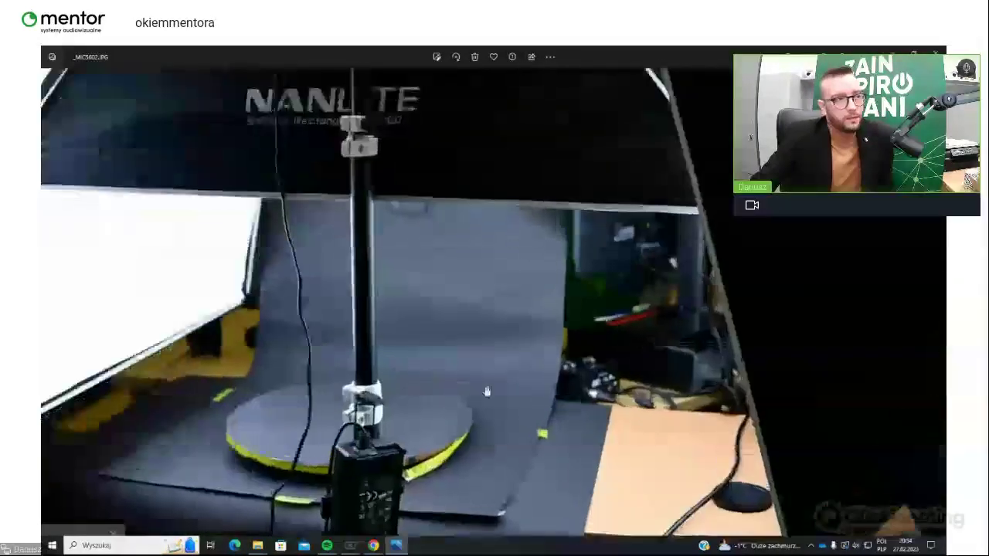
scroll(561, 374, down, 4)
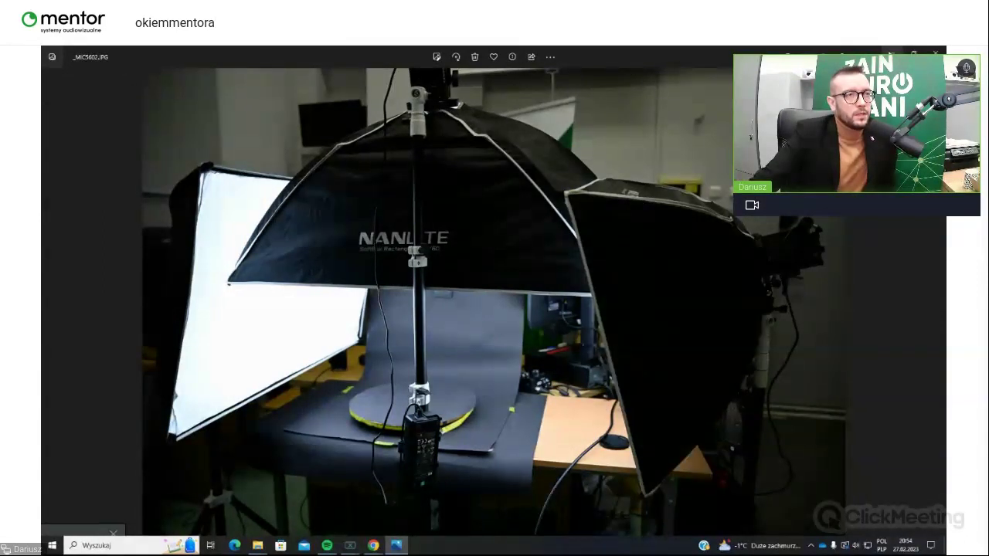
key(alt+F4)
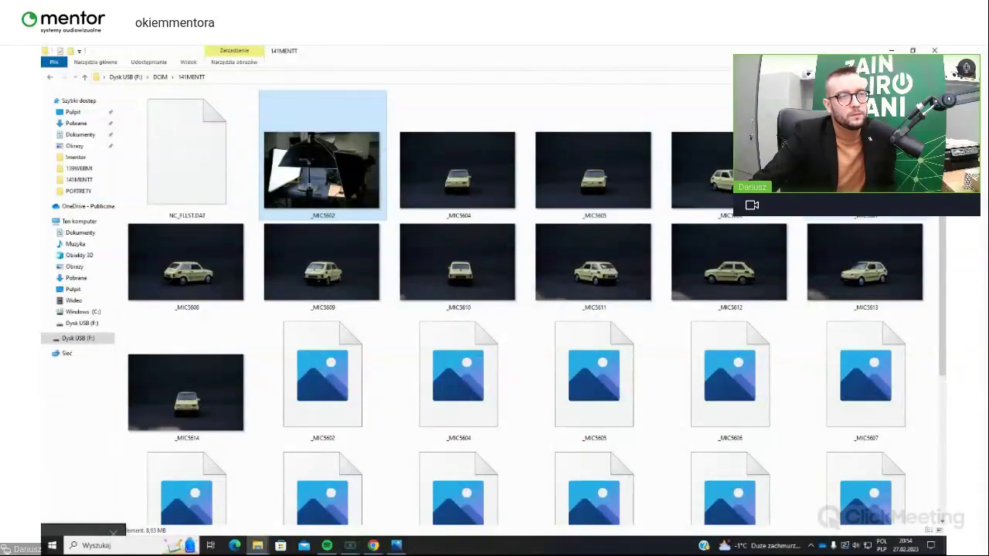
click(890, 50)
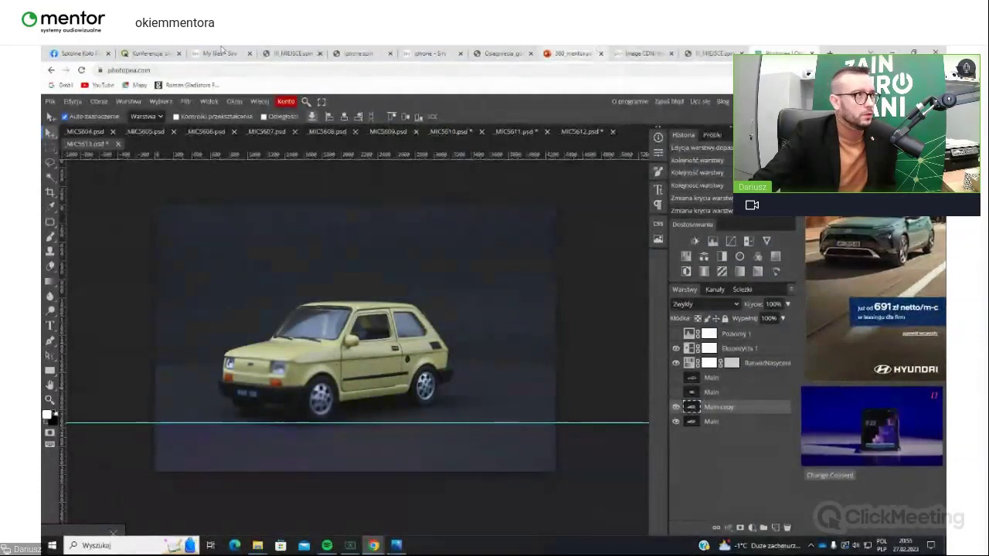
- Look at the My files page in Sirv and switch to the ClickMeeting conference window
click(148, 53)
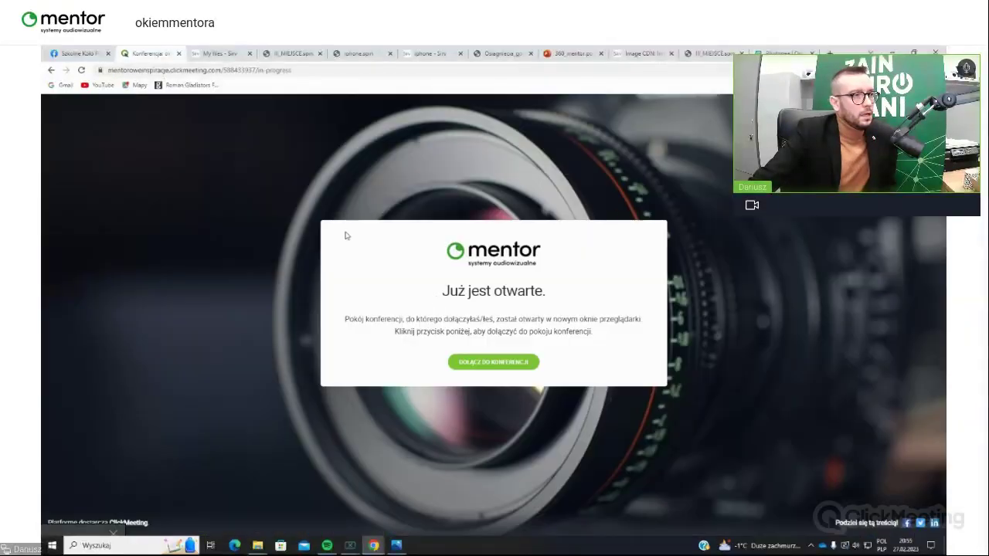
click(228, 52)
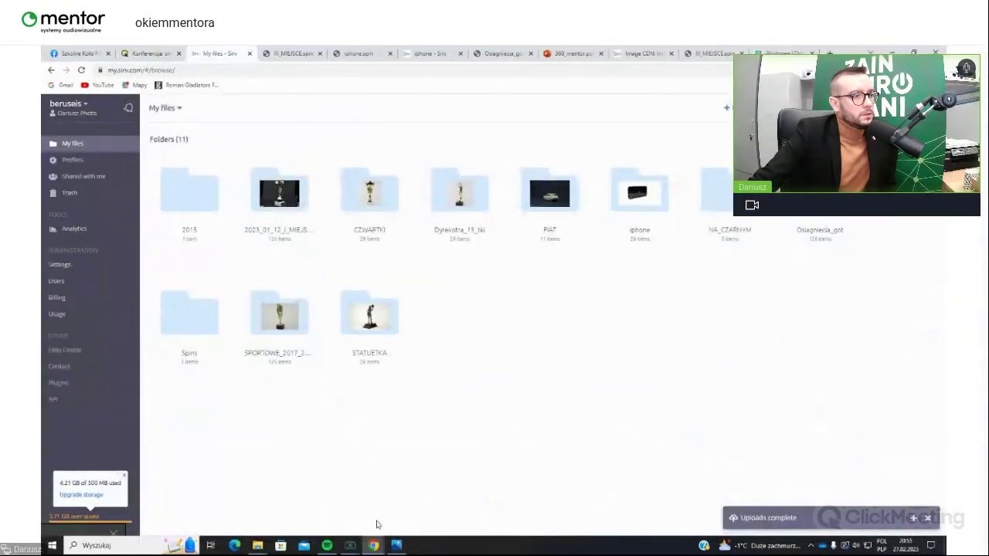
mouse_move(374, 546)
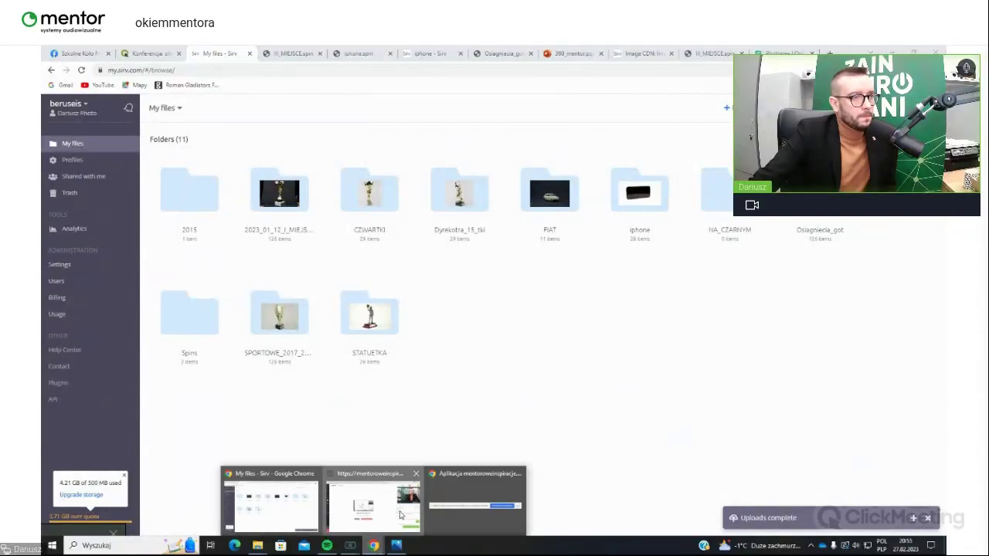
click(374, 507)
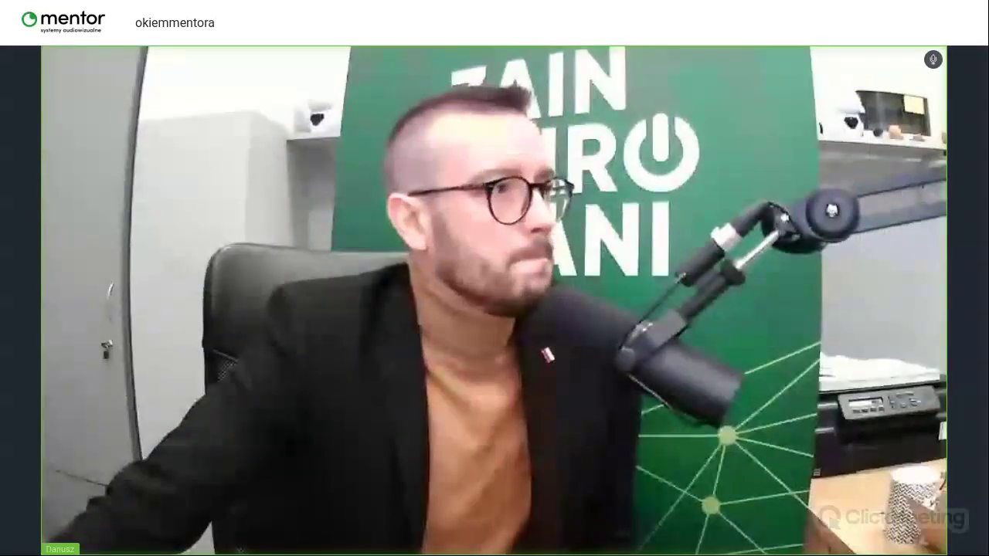